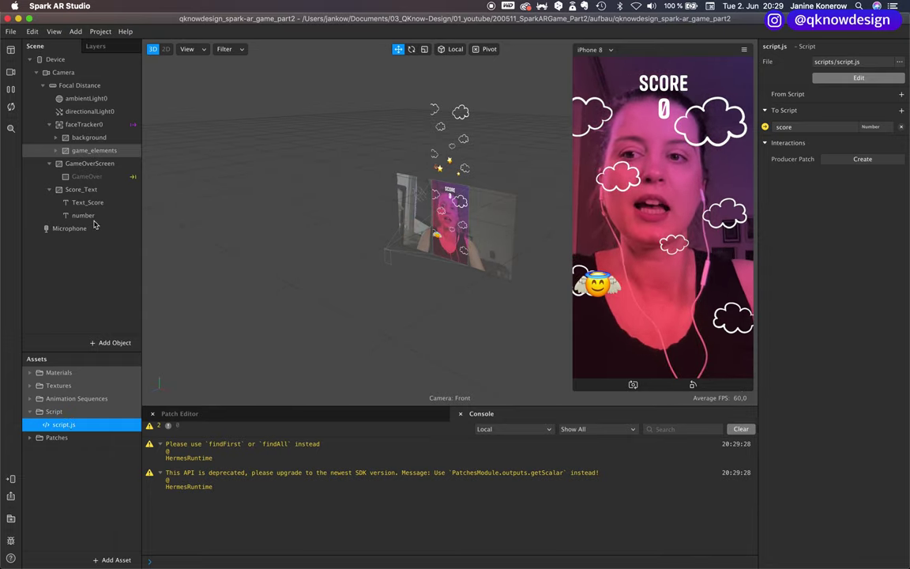
Select the number score text and switch the preview to Simulate Touch.
click(289, 415)
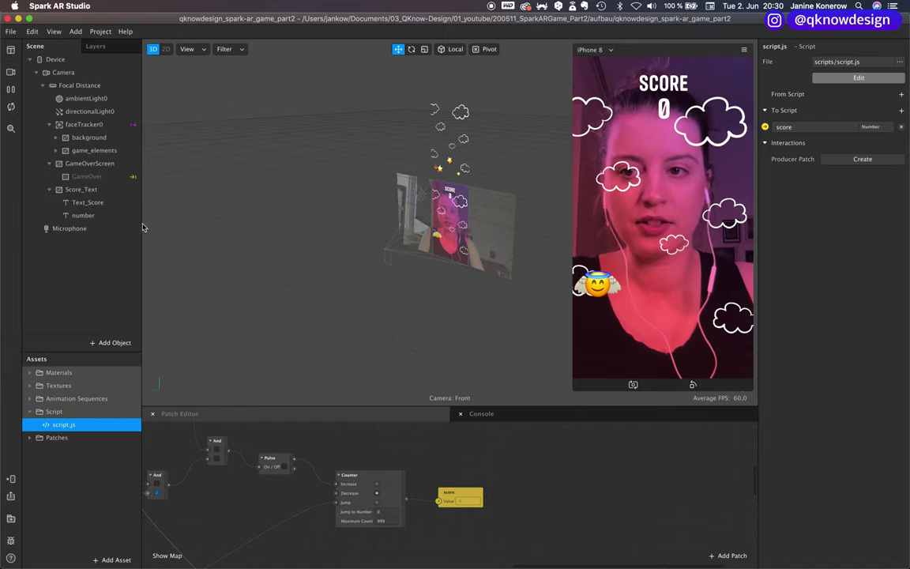
click(83, 215)
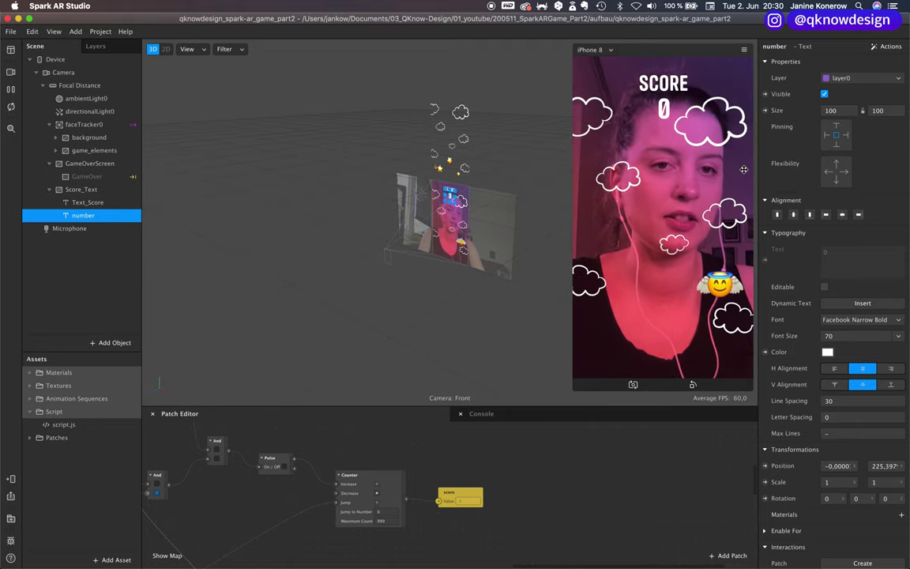
click(743, 49)
click(782, 70)
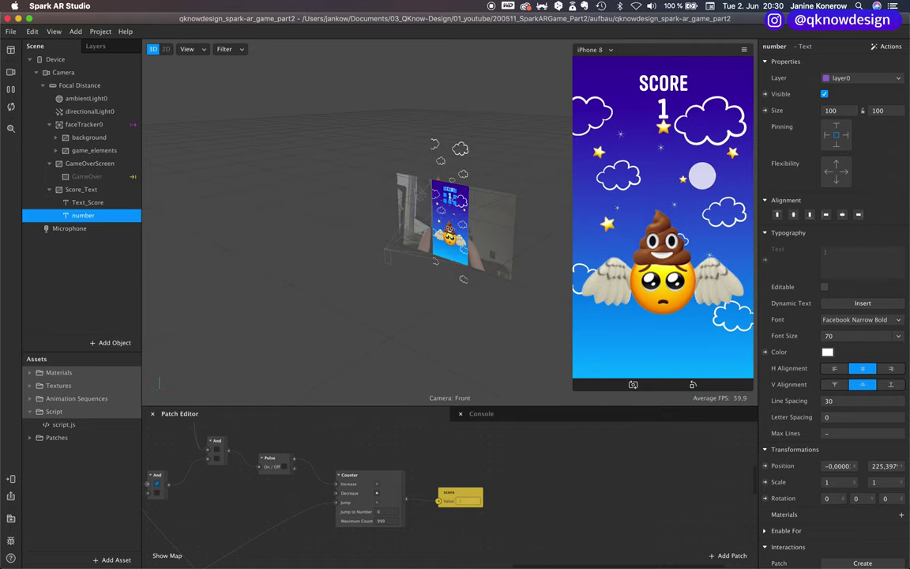
Restart the game from the game-over screen and review the console warnings.
click(667, 167)
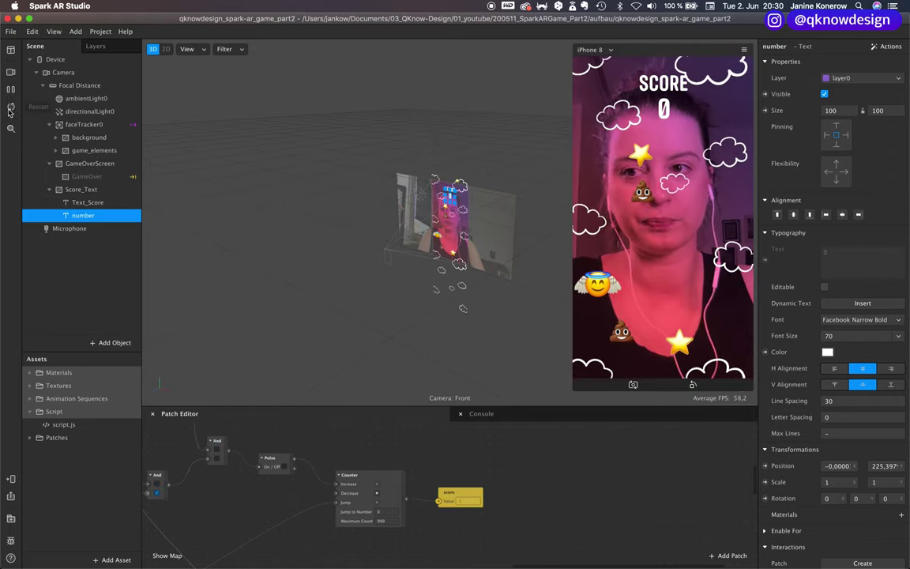
click(510, 412)
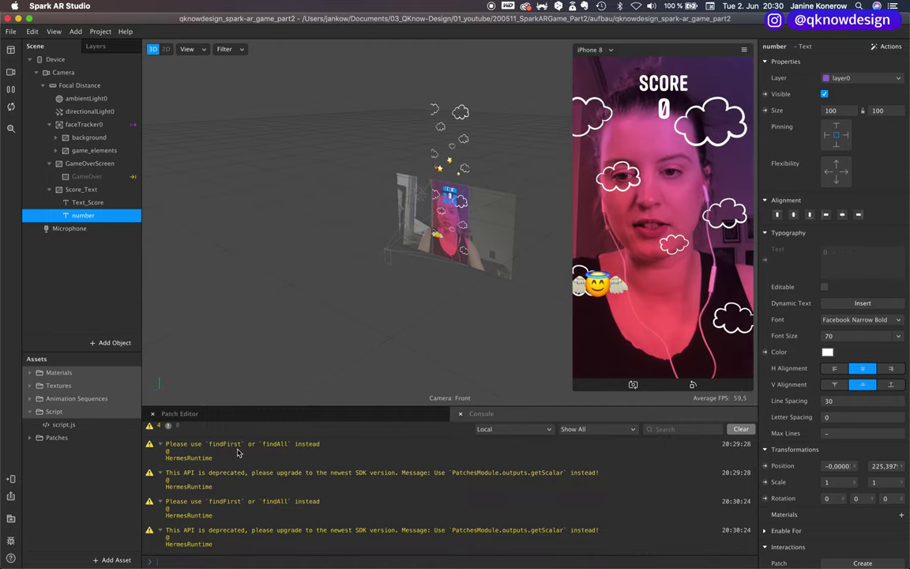
click(307, 419)
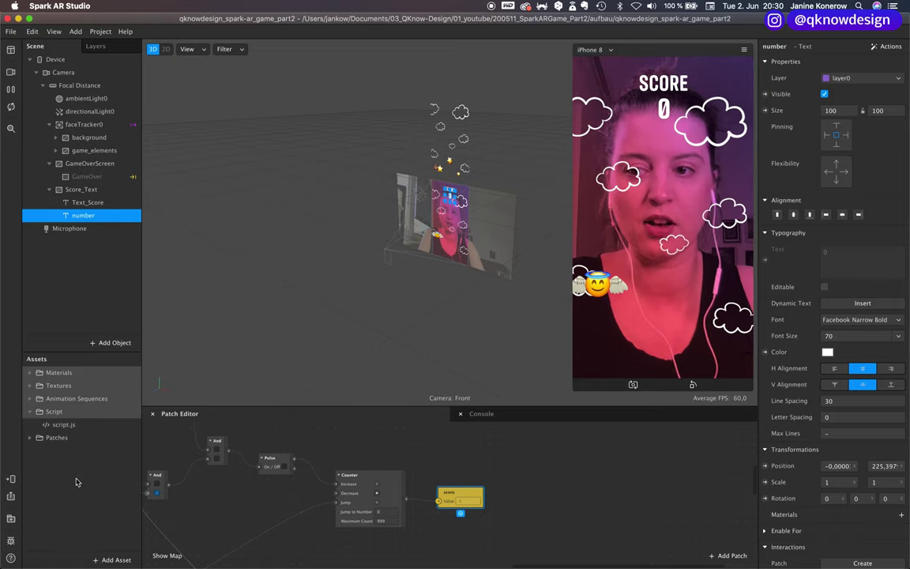
Compare script.js's 'score' Number input with the number text's script-set content.
click(66, 425)
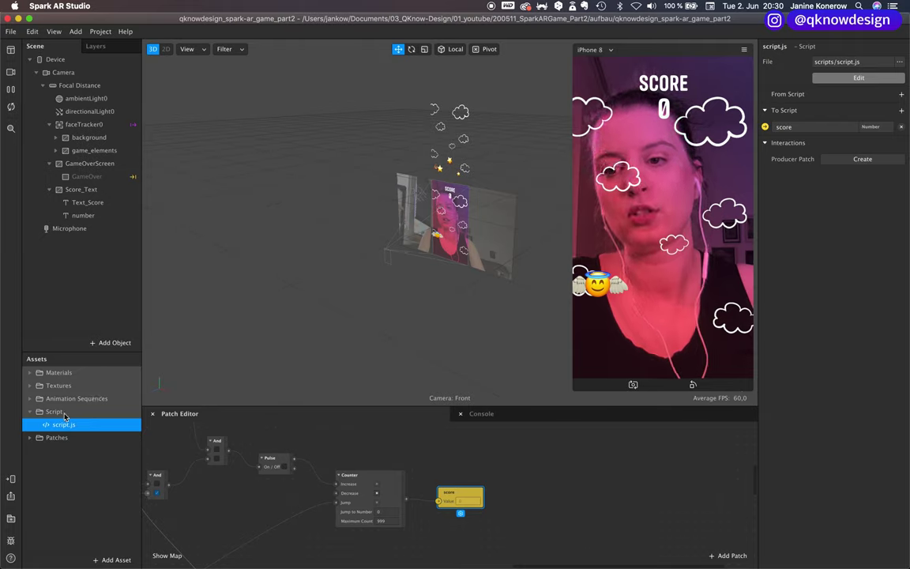
click(83, 217)
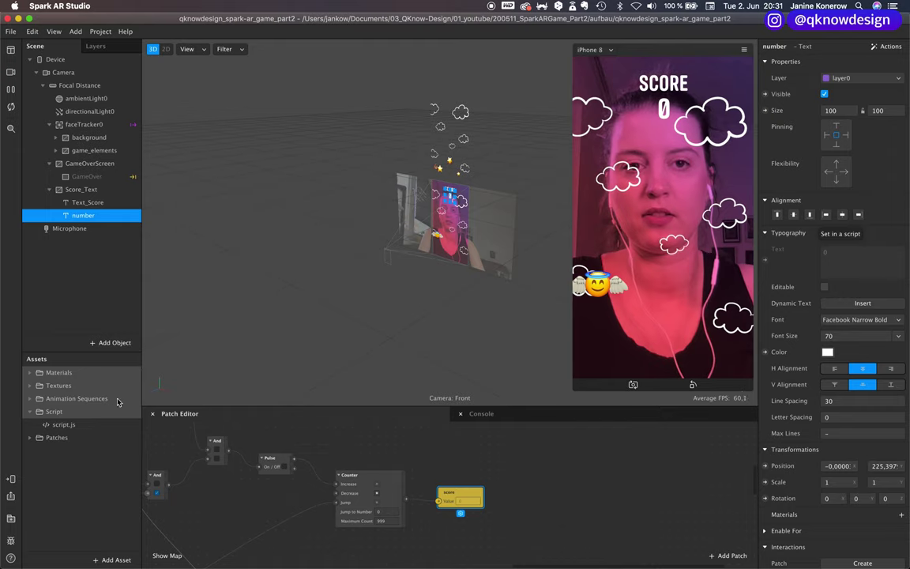
Open script.js in Brackets and change find to findFirst, inserting 'outputs.' for the score call.
double_click(72, 425)
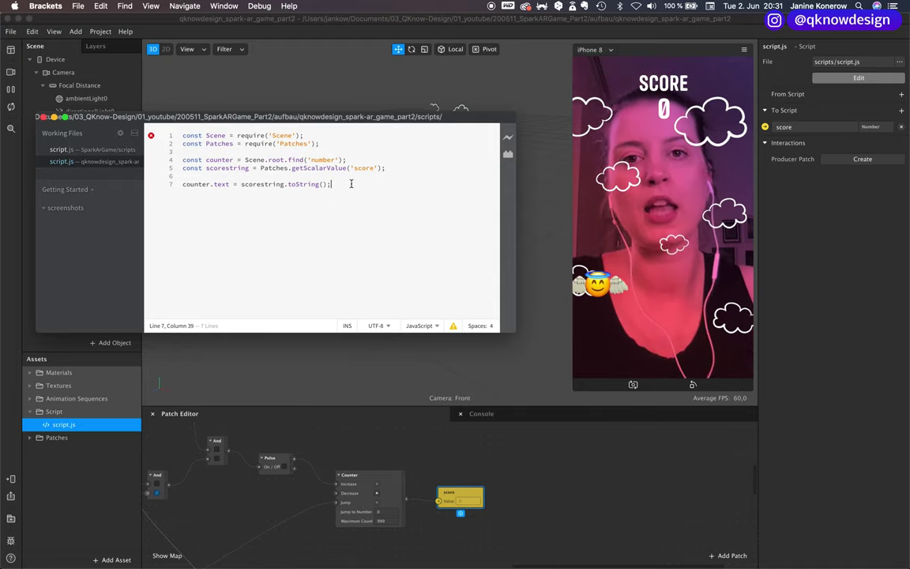
click(305, 159)
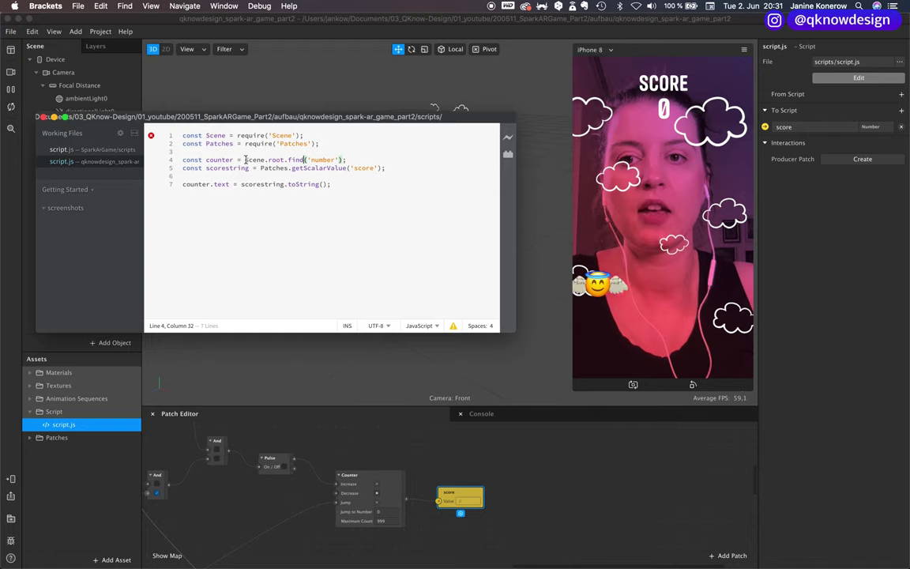
drag(245, 160, 348, 169)
click(298, 160)
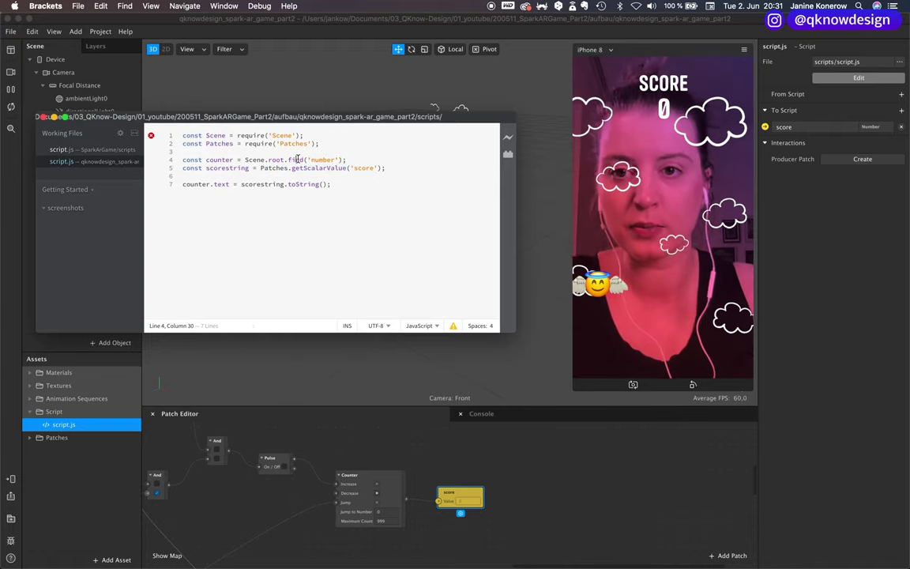
drag(311, 160, 341, 160)
drag(340, 119, 370, 284)
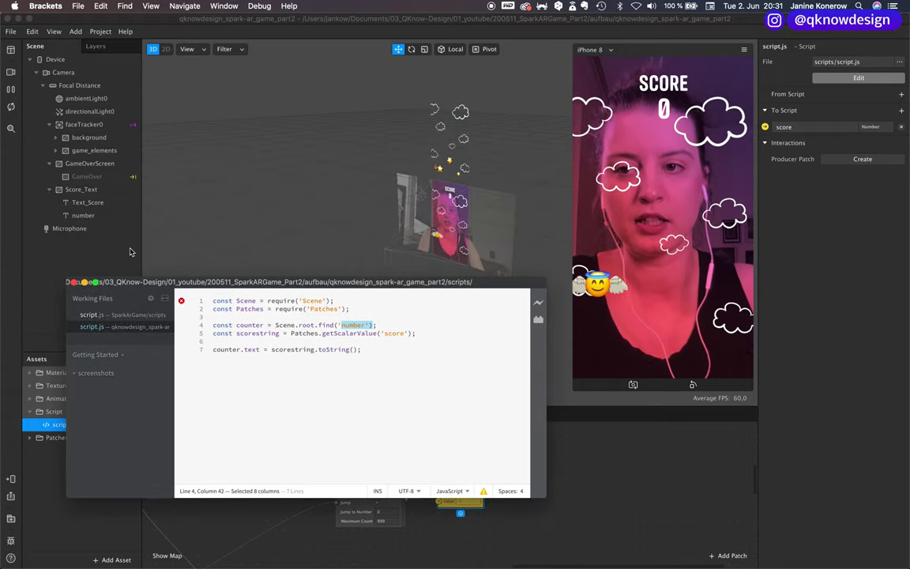
click(337, 325)
text(First)
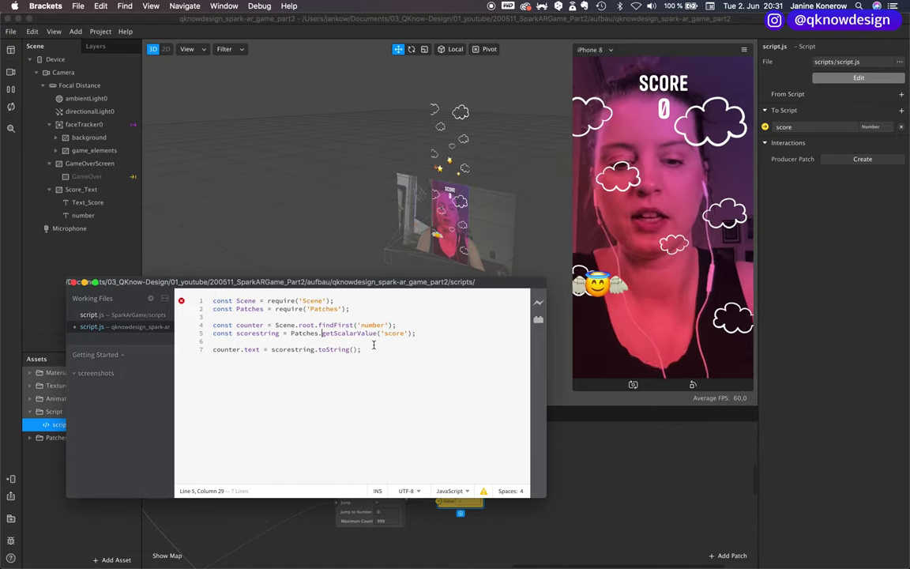
text(ou)
text(tputs)
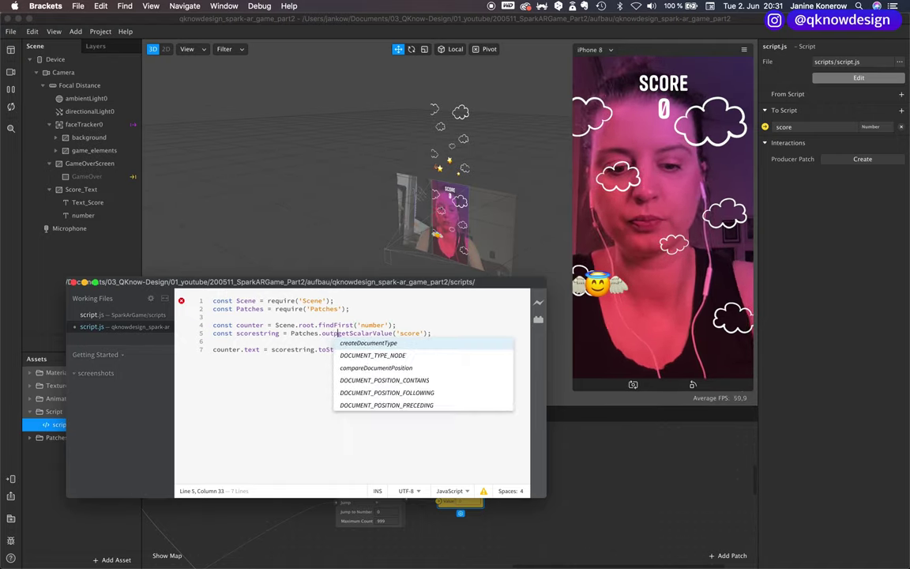
text(.)
Shorten getScalarValue to getScalar, then confirm the Spark AR console warnings are gone.
click(367, 332)
drag(388, 332, 395, 333)
key(BackSpace)
click(355, 367)
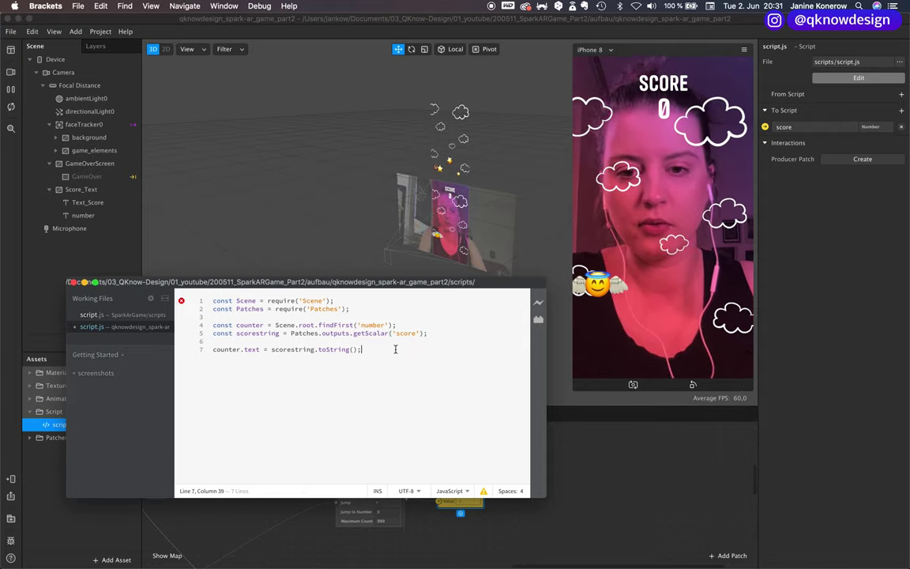
key(super+Tab)
click(525, 414)
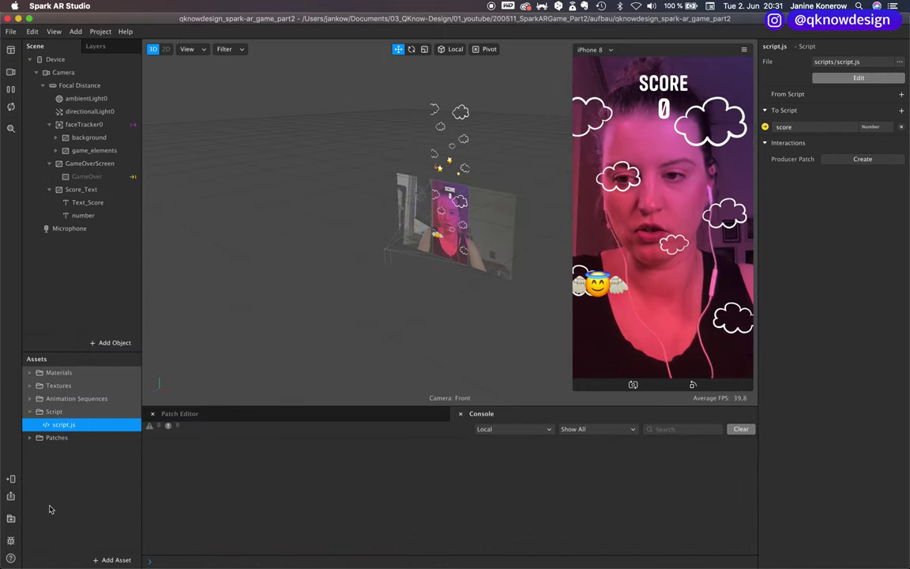
Add a blank line at the end of script.js, then nudge the score patch in the Patch Editor.
double_click(63, 426)
key(Return)
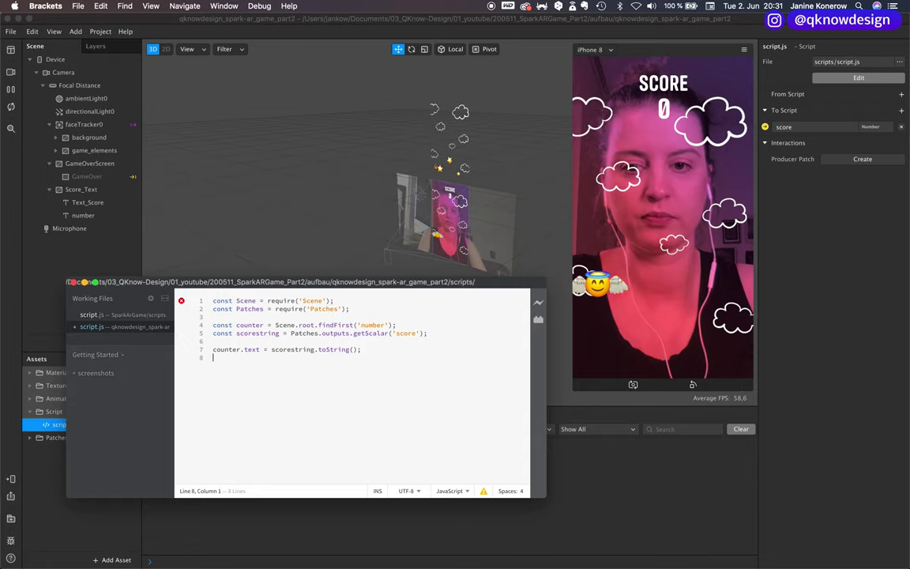
click(615, 507)
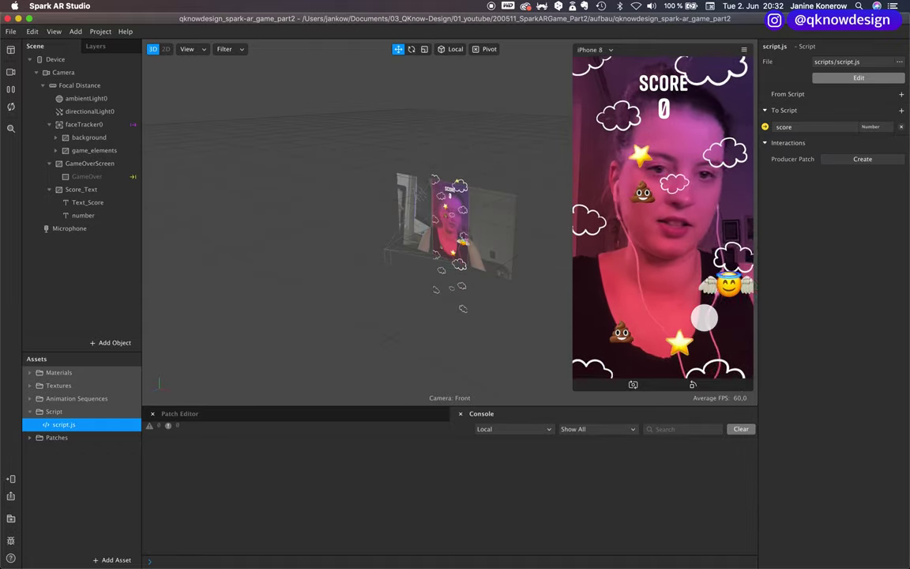
click(215, 412)
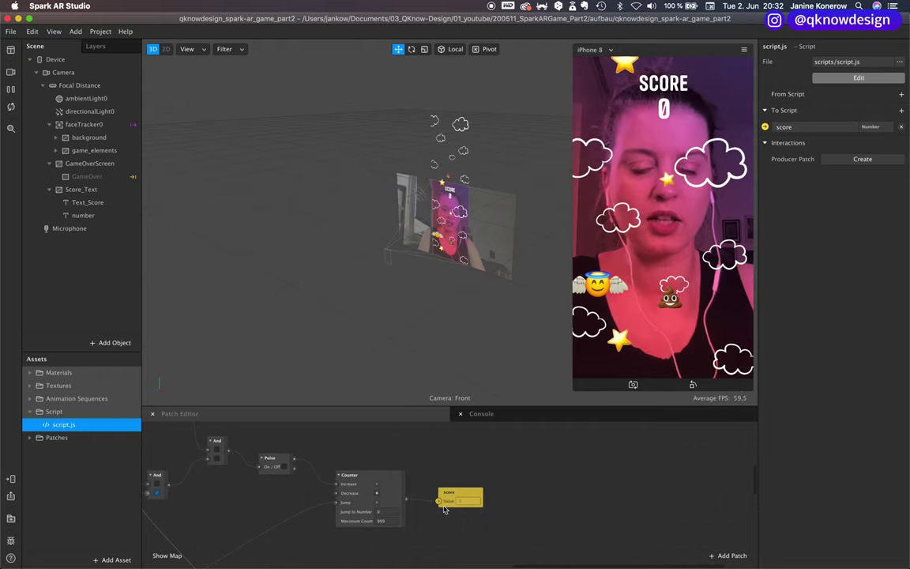
drag(453, 502, 459, 493)
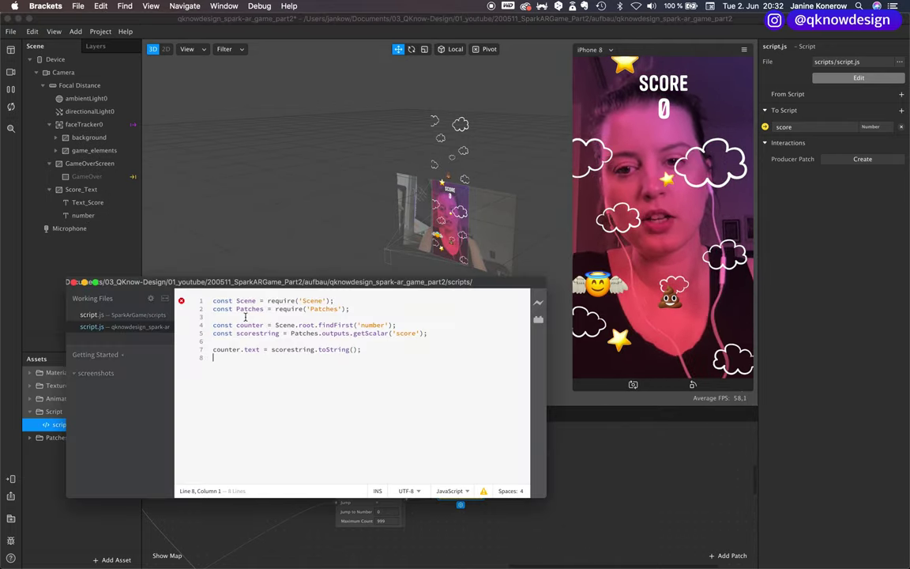
Insert a new 'Promis.all([' line after line 3, opened over several lines.
click(253, 316)
key(Return)
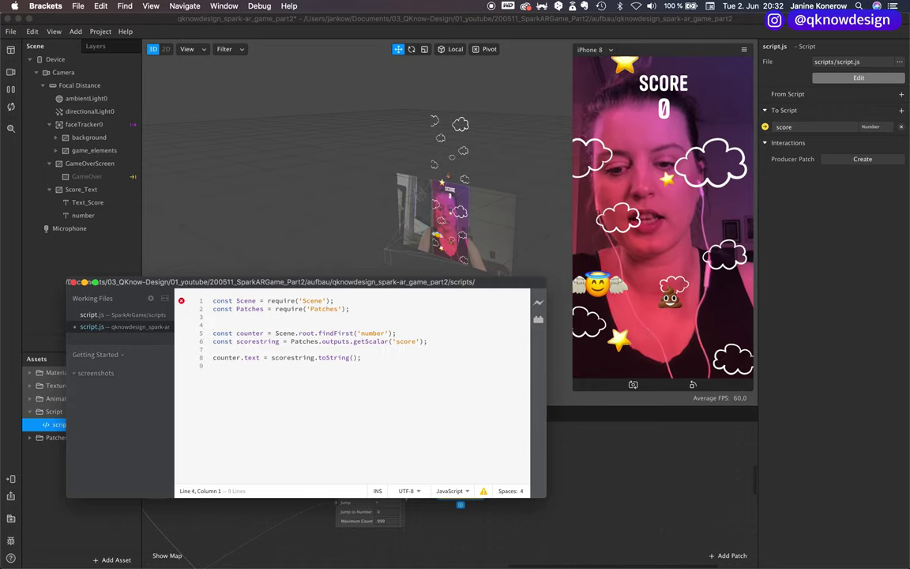
text(Pr)
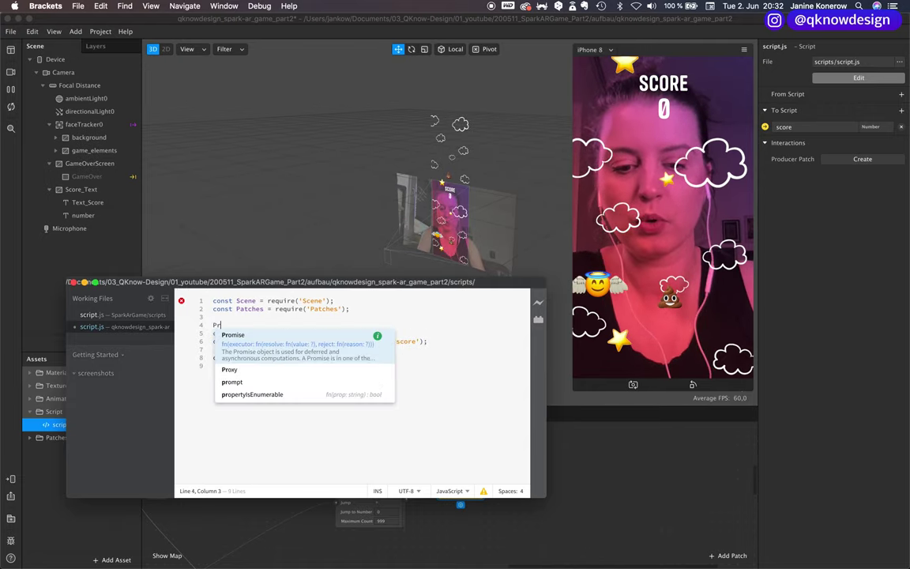
text(omis.all)
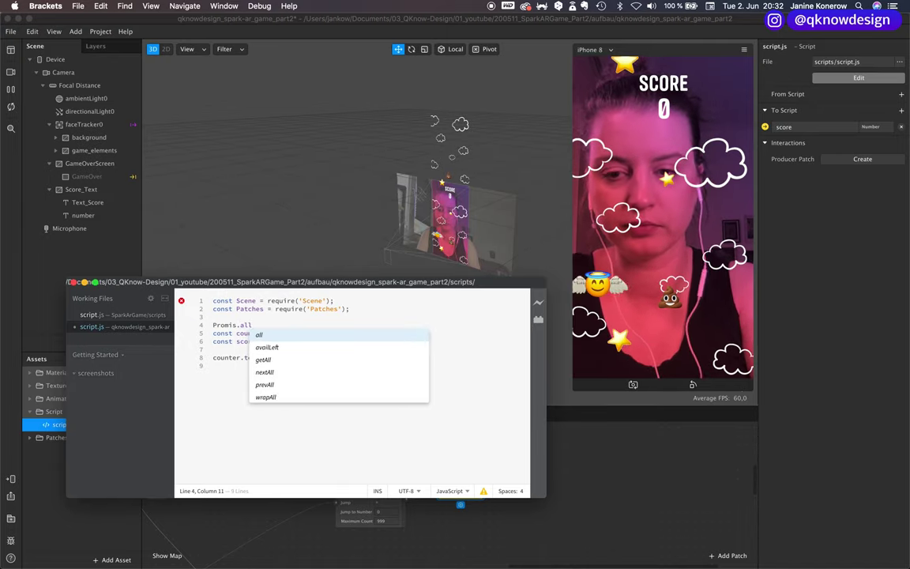
text(()
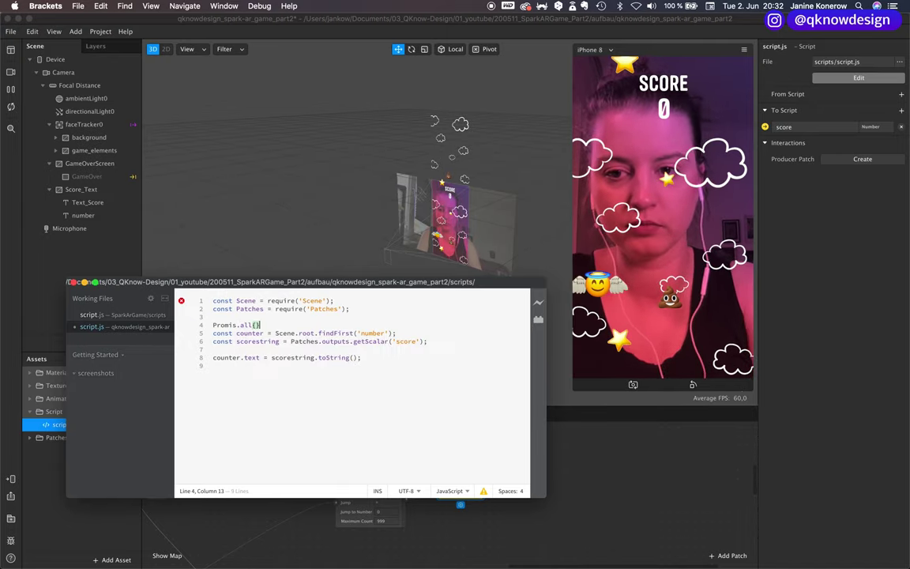
text([)
key(Return)
key(Return)
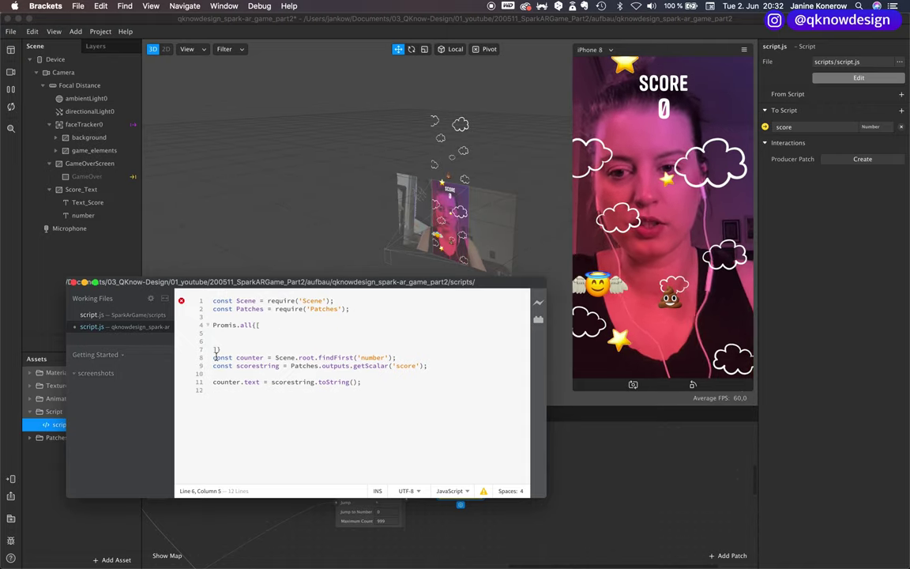
Move the counter and scorestring lines inside the brackets and strip their const prefixes.
drag(214, 357, 213, 374)
key(super+x)
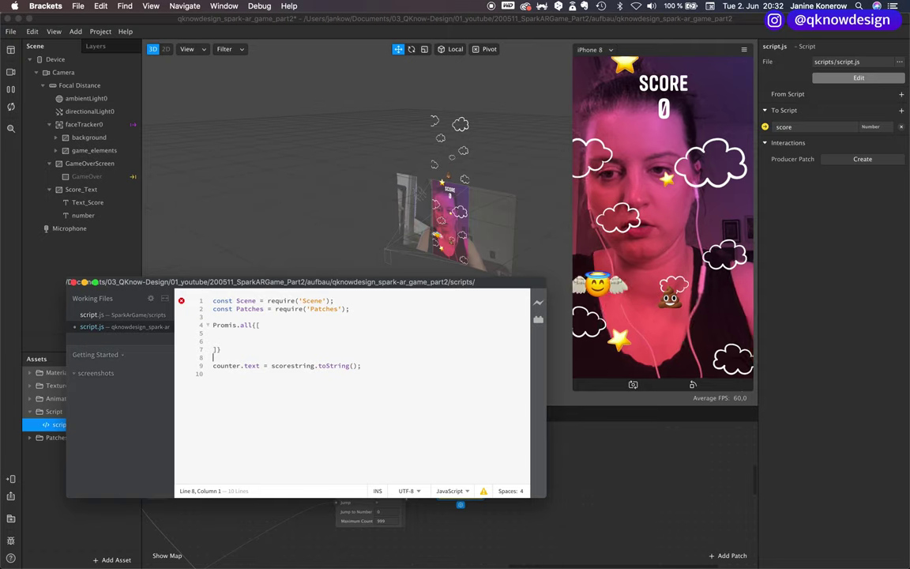
key(Return)
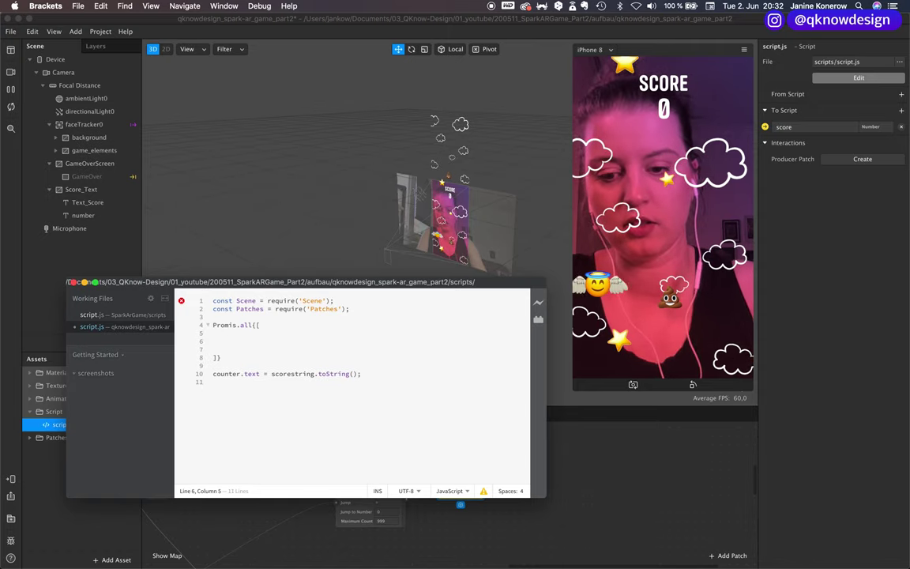
key(super+v)
drag(294, 341, 215, 341)
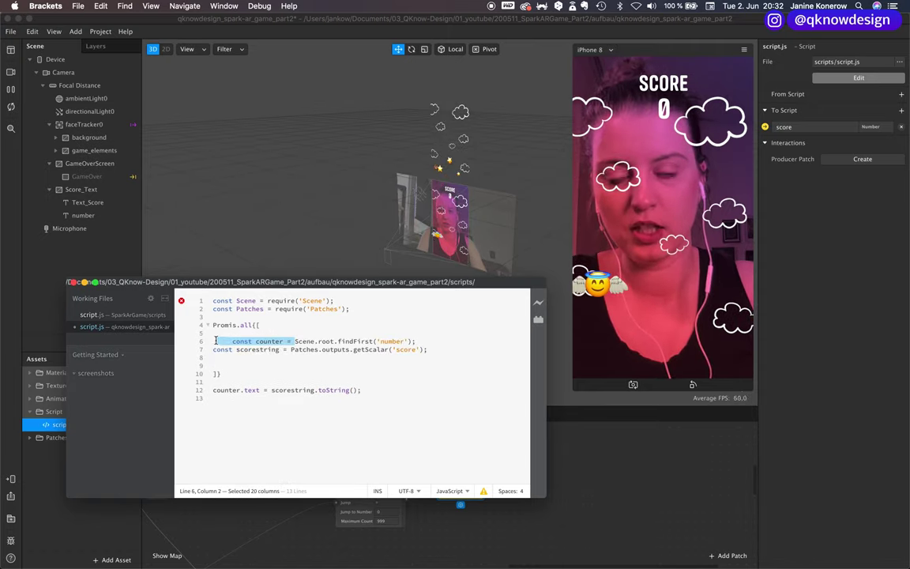
key(BackSpace)
drag(291, 350, 212, 350)
key(BackSpace)
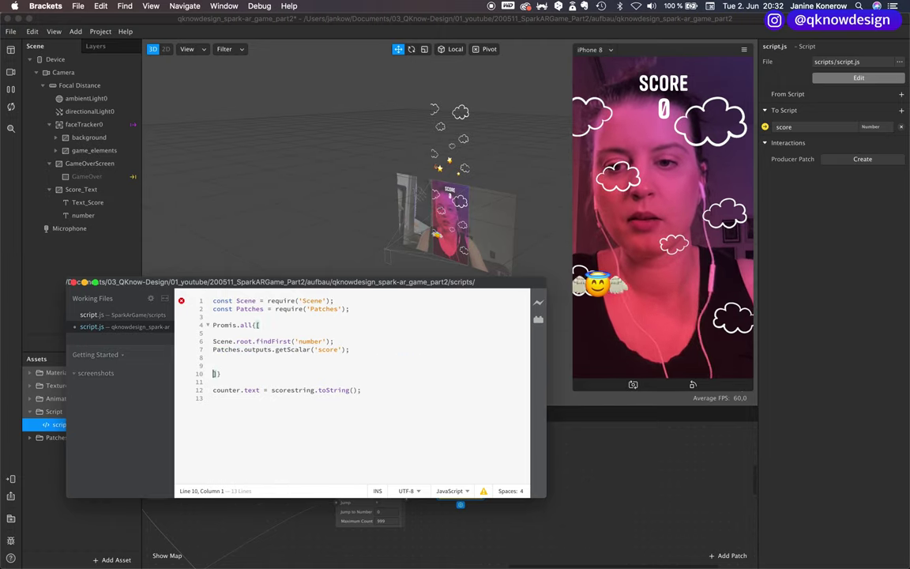
click(213, 373)
key(BackSpace)
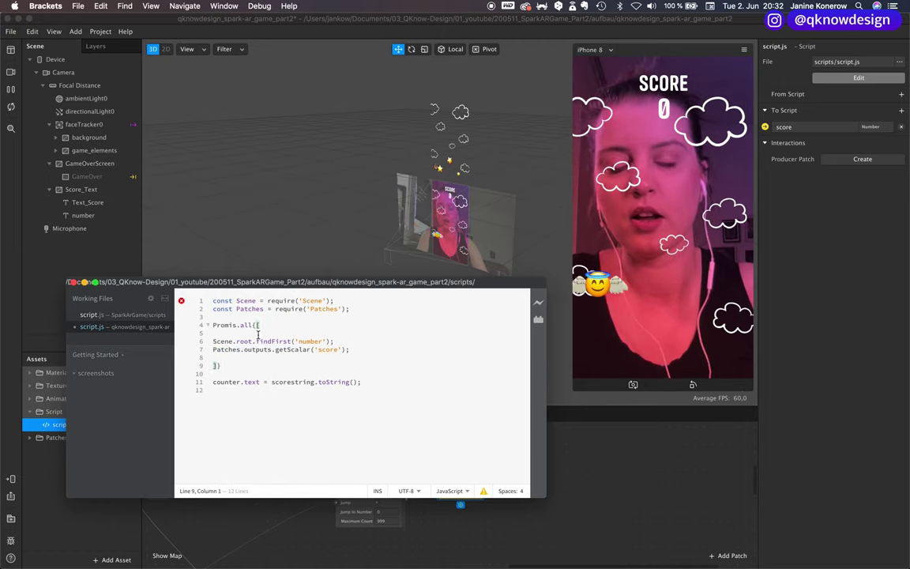
click(272, 301)
click(229, 366)
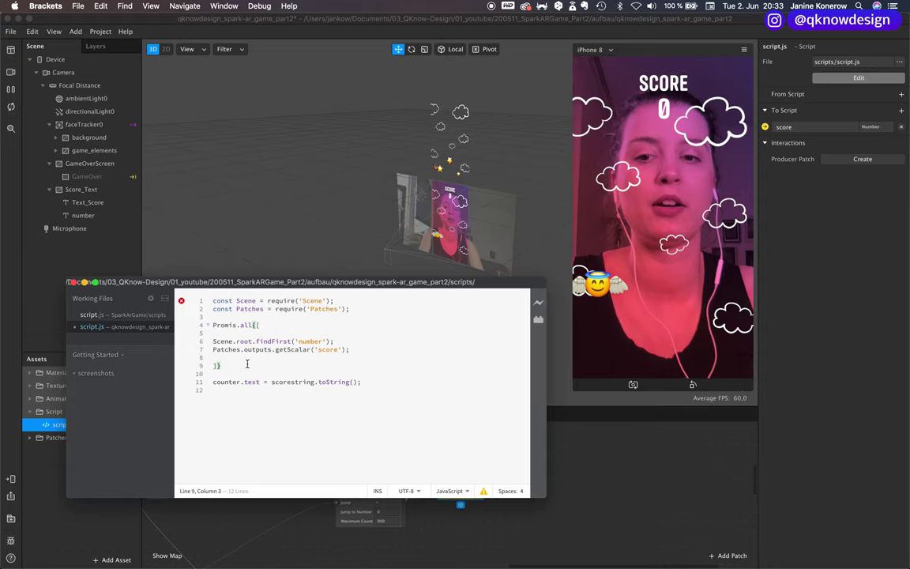
Complete 'Promise' and chain '.then(function(results){' after the closing array brackets.
click(240, 325)
text(e)
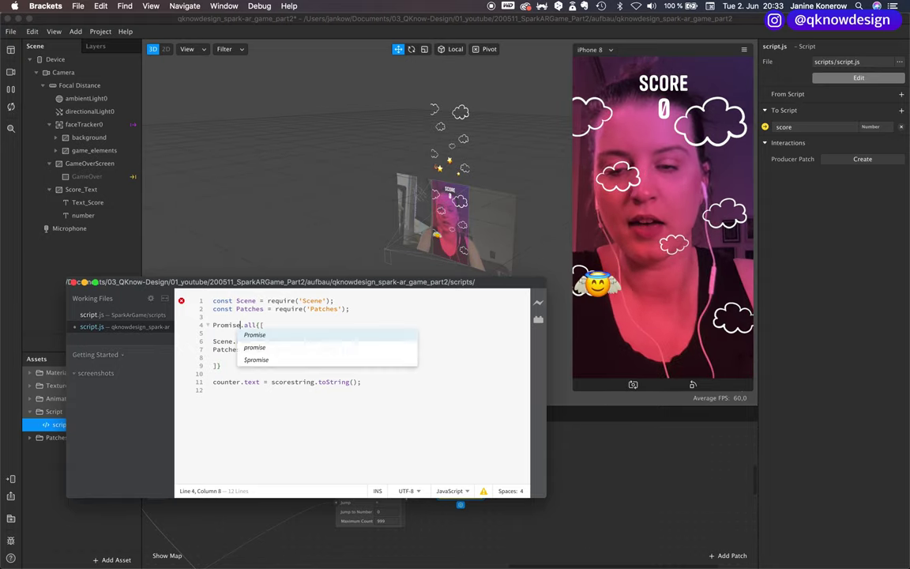
click(224, 366)
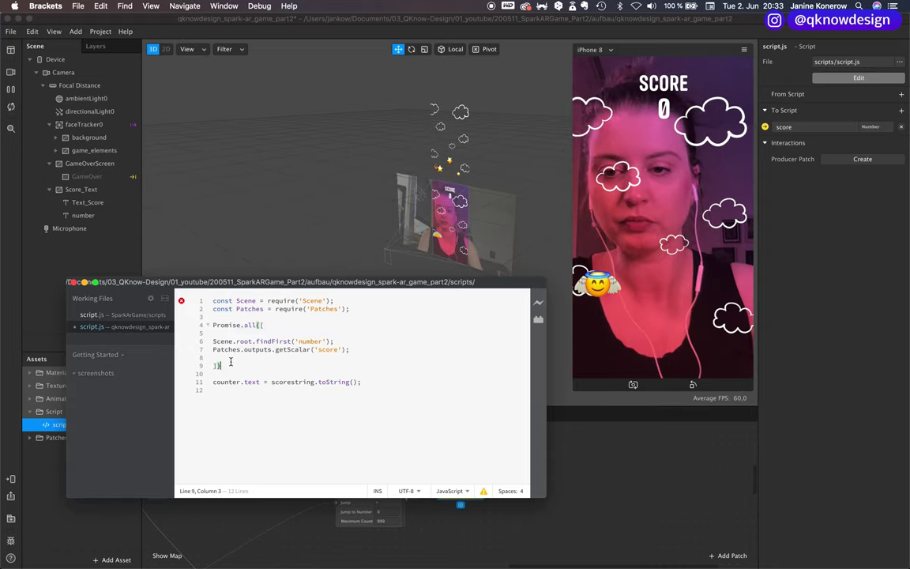
text(.tex)
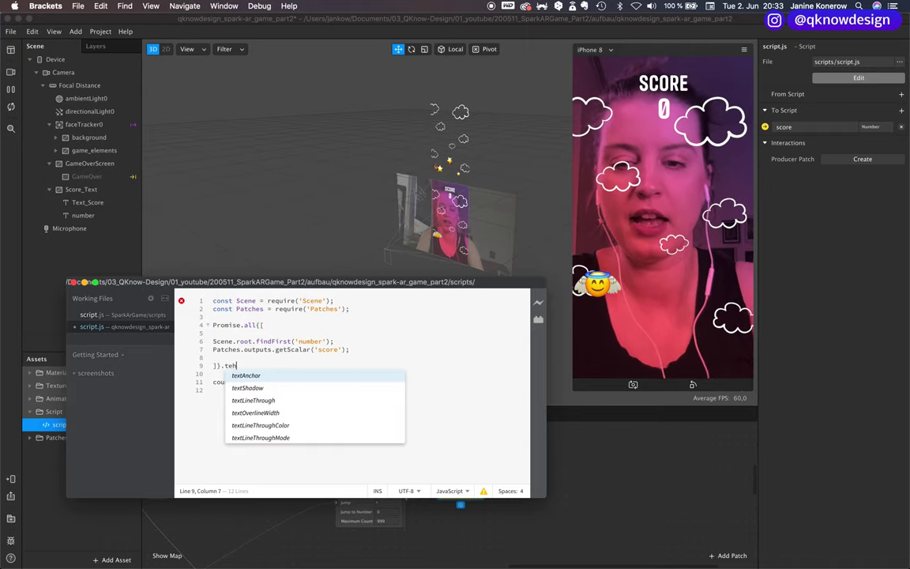
key(BackSpace)
key(BackSpace)
text(hen)
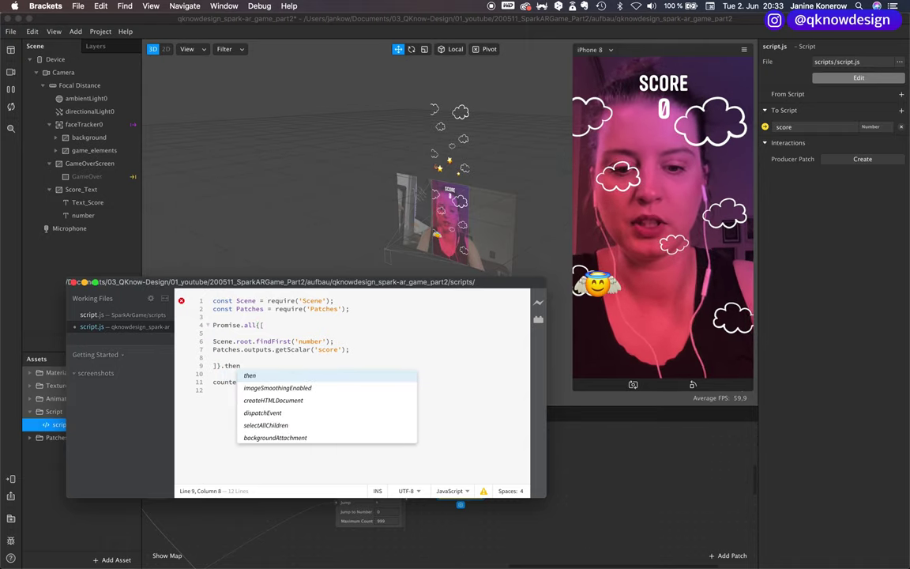
text((fun)
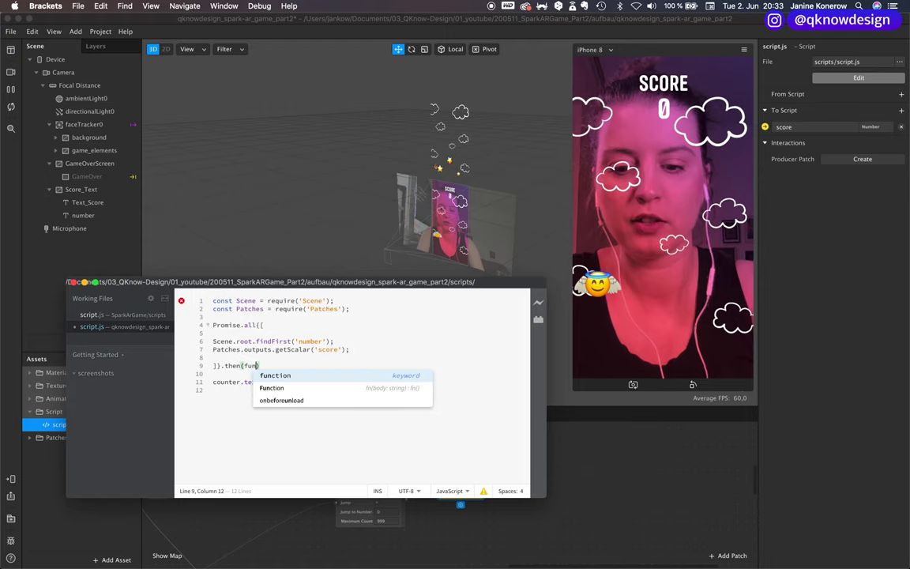
text(ction()
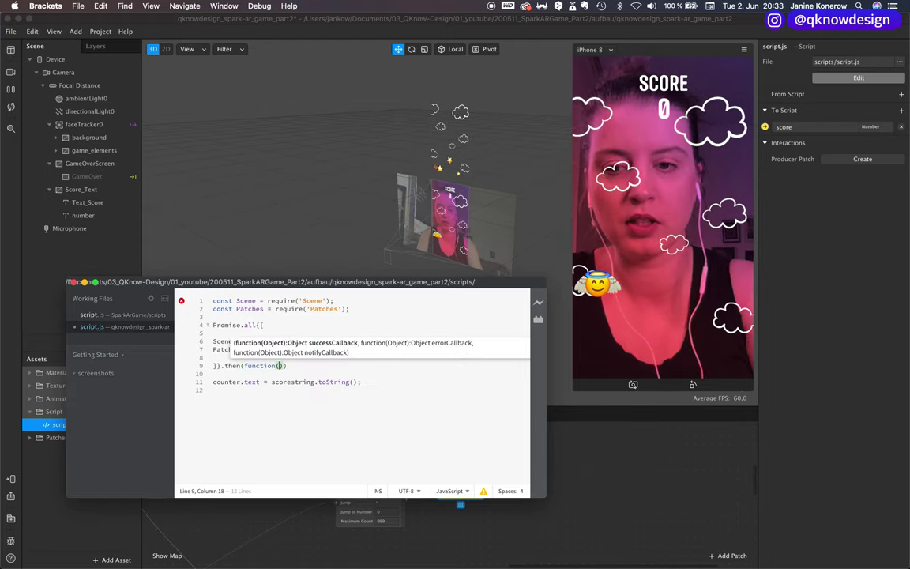
text(res)
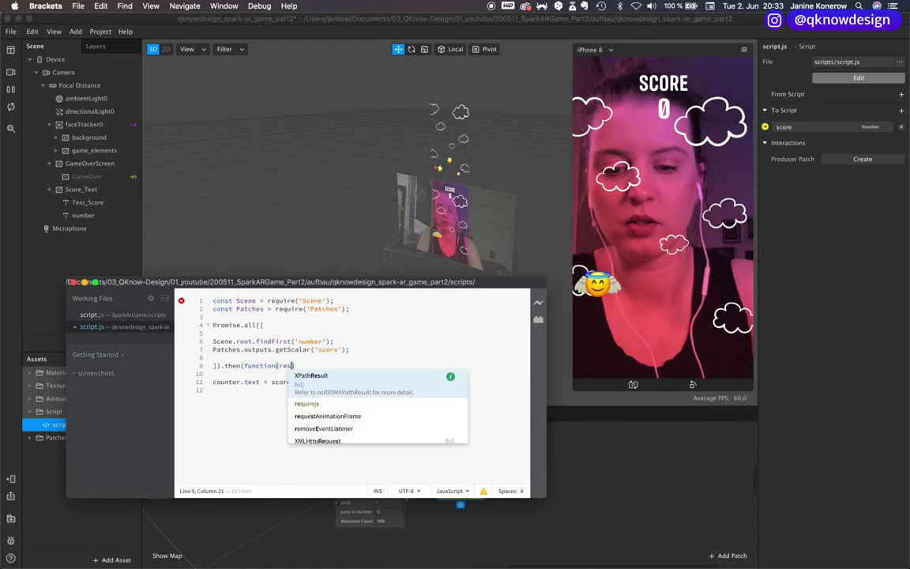
text(ultzs)
key(BackSpace)
key(BackSpace)
text(s))
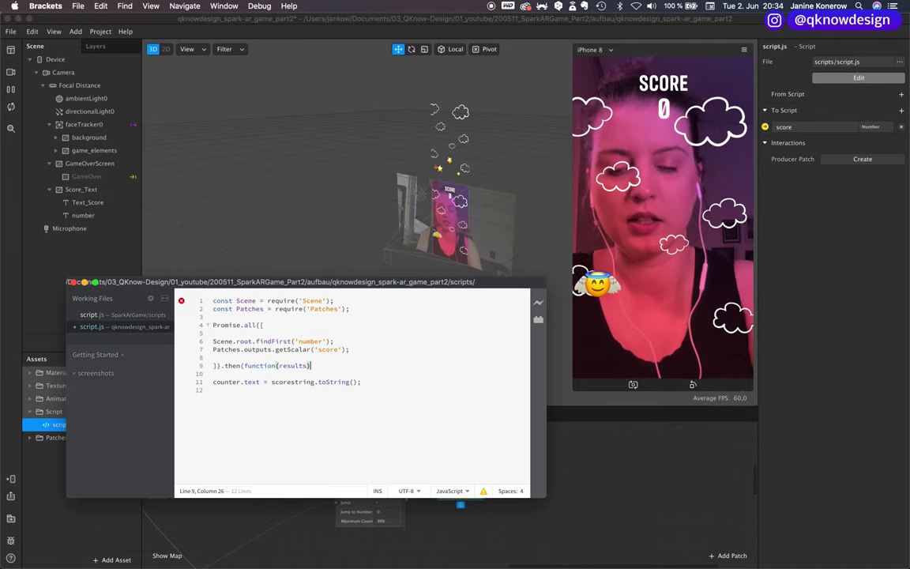
text({)
key(Return)
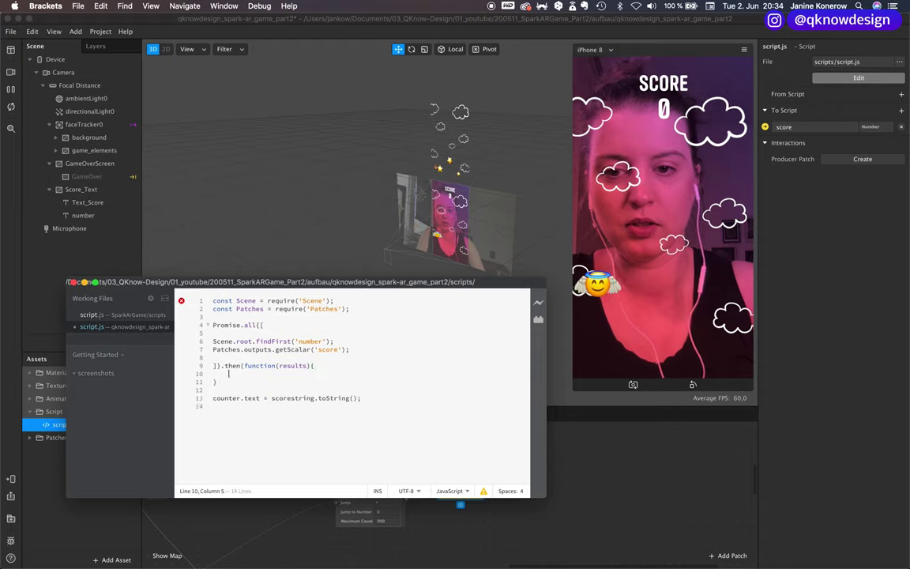
key(Return)
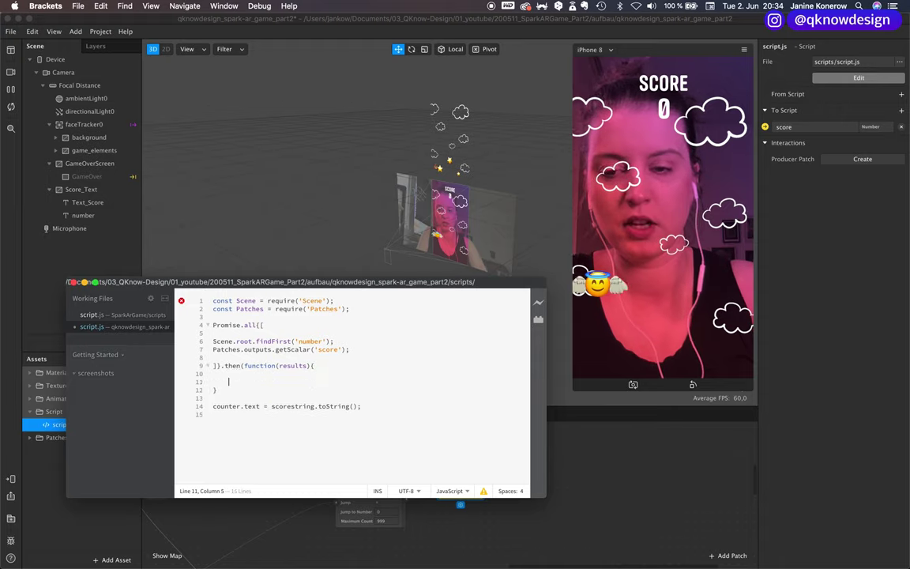
Move the counter.text assignment line inside the then callback body.
triple_click(212, 406)
key(BackSpace)
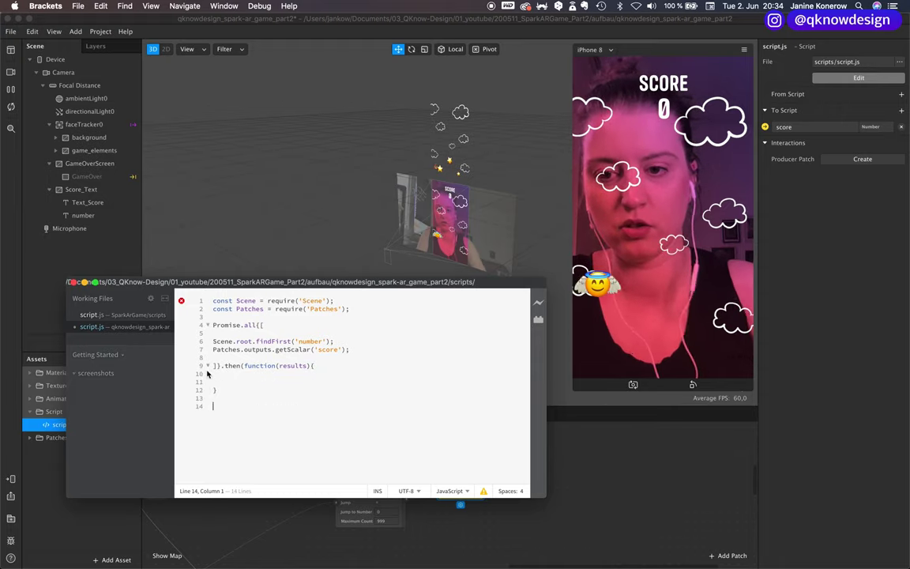
click(230, 382)
key(Return)
key(super+v)
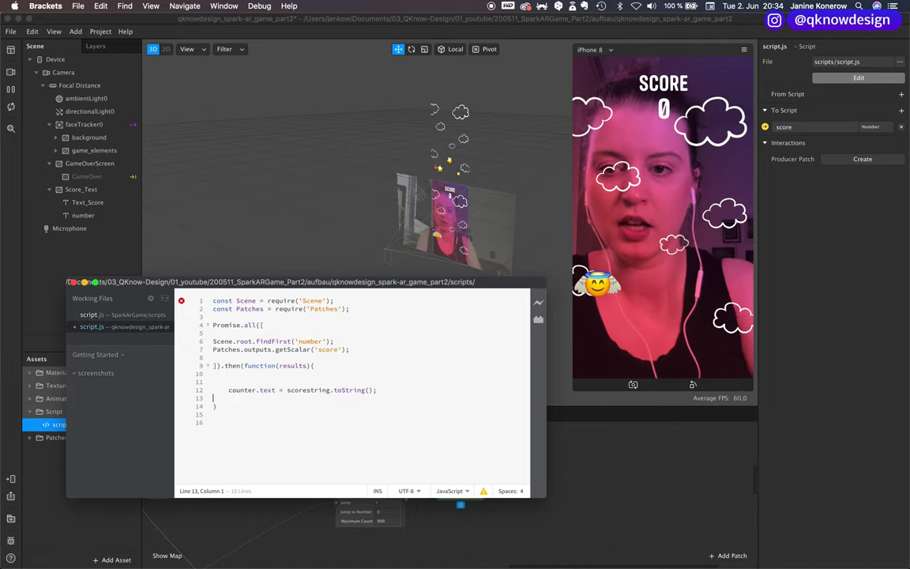
click(257, 390)
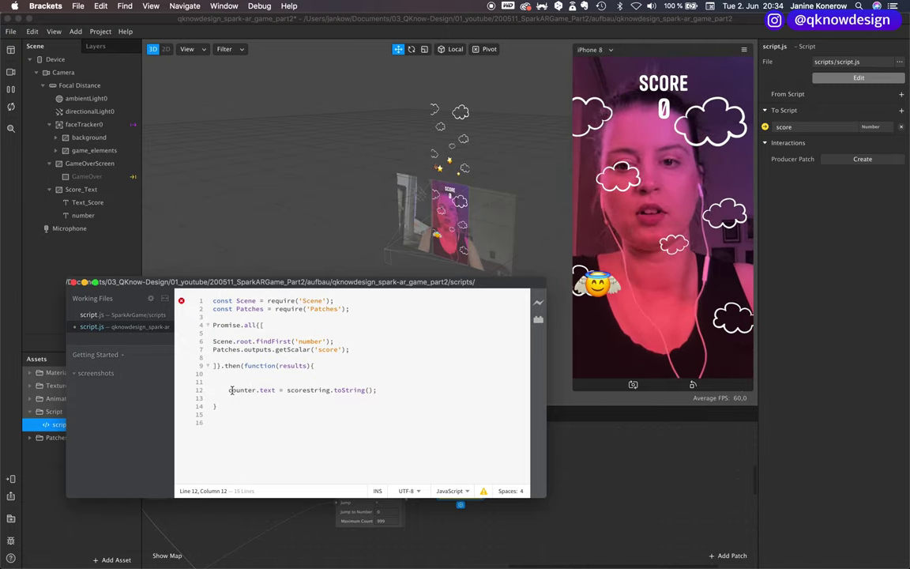
drag(230, 390, 253, 389)
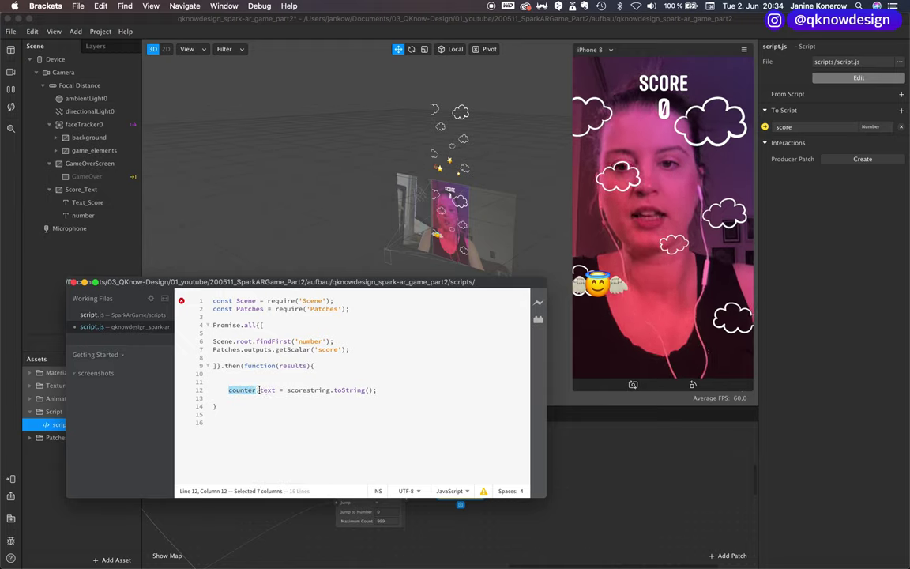
click(259, 390)
text(.)
drag(260, 389, 275, 389)
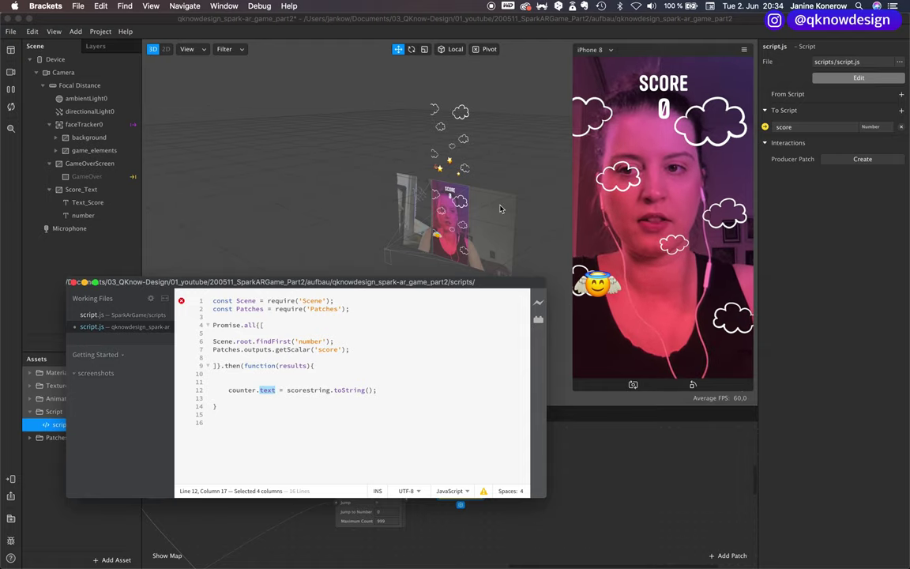
Check the number object's properties in Spark AR, then inspect scorestring on line 12.
click(87, 215)
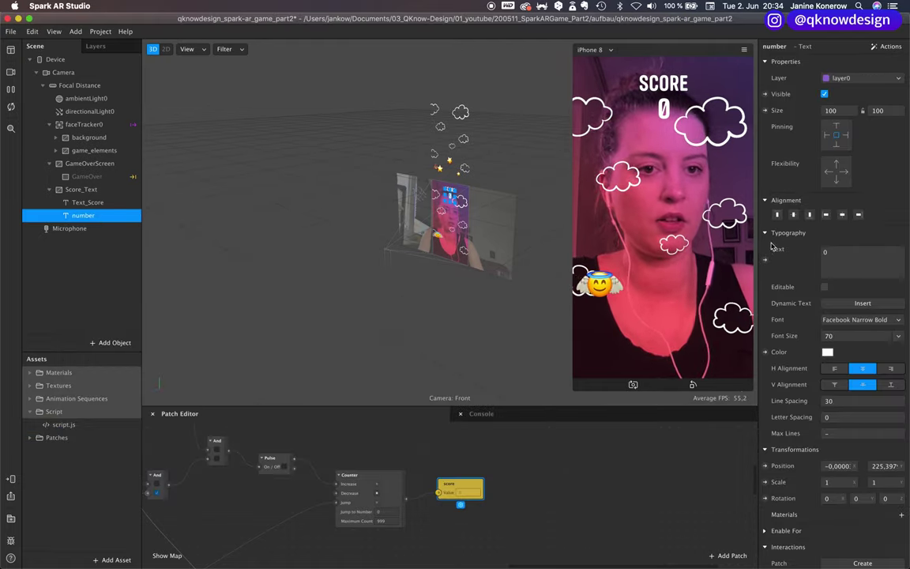
double_click(63, 426)
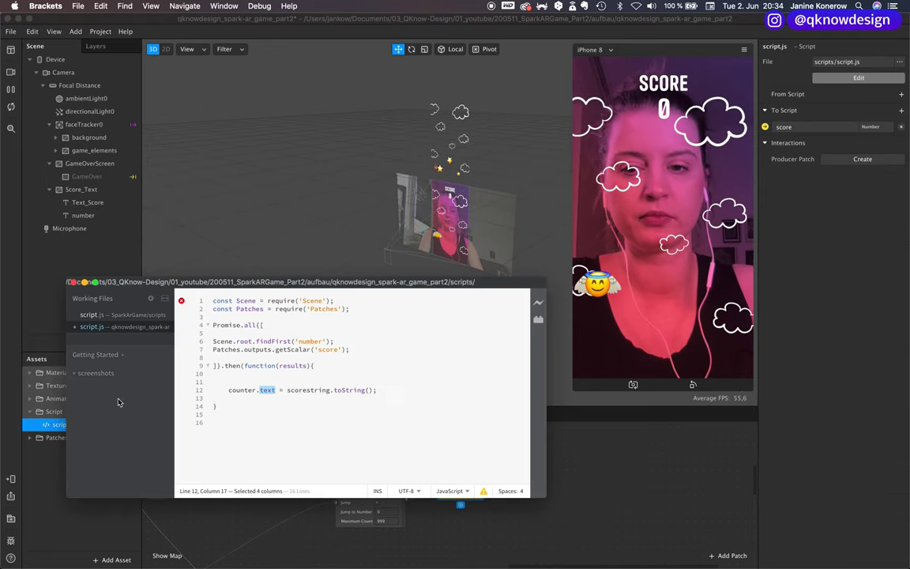
click(286, 390)
double_click(288, 389)
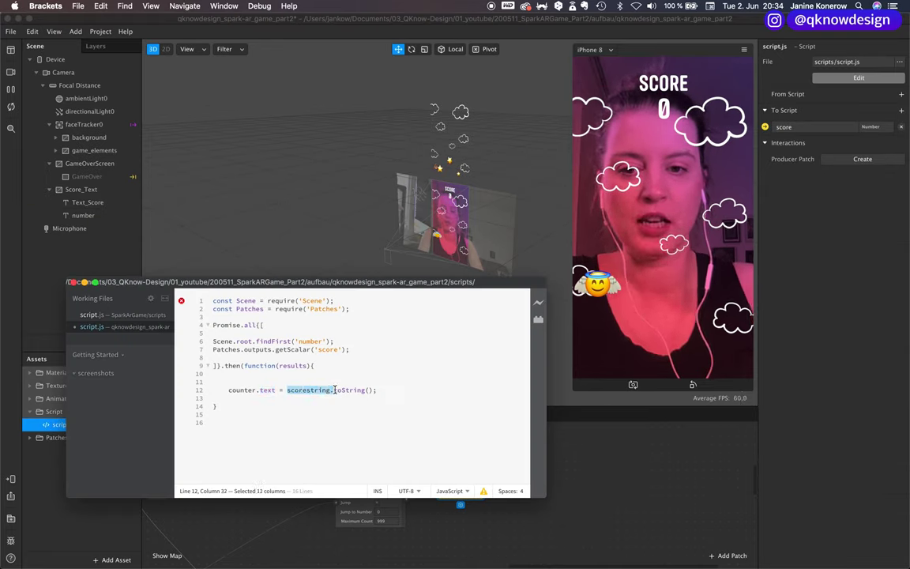
click(351, 291)
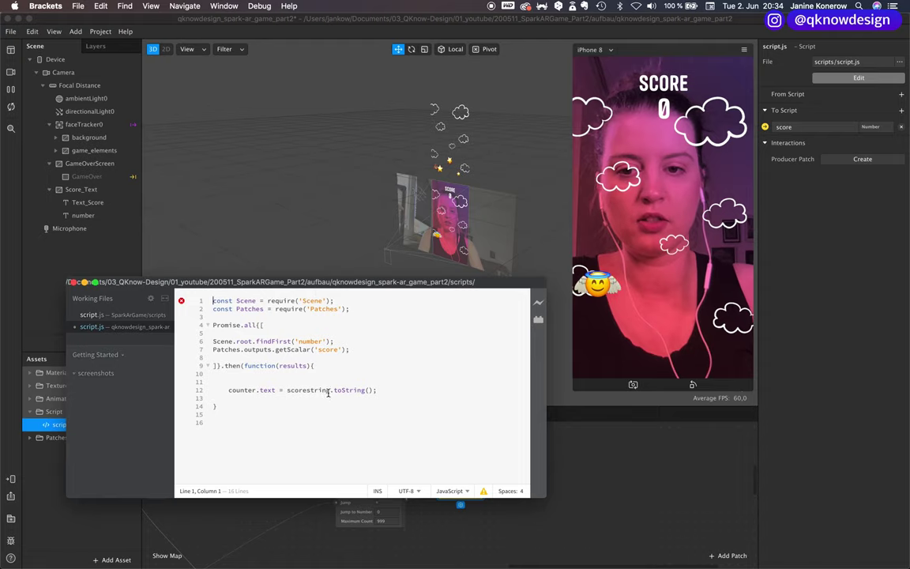
drag(331, 391, 289, 390)
click(359, 294)
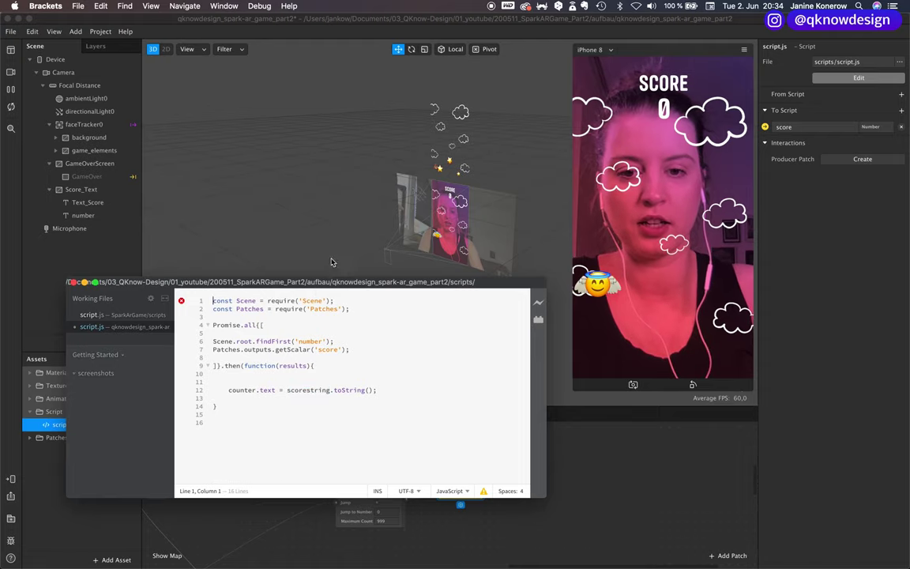
drag(343, 276, 380, 277)
Review the counter.text line and the findFirst and getScalar lines to plan the result variables.
click(263, 378)
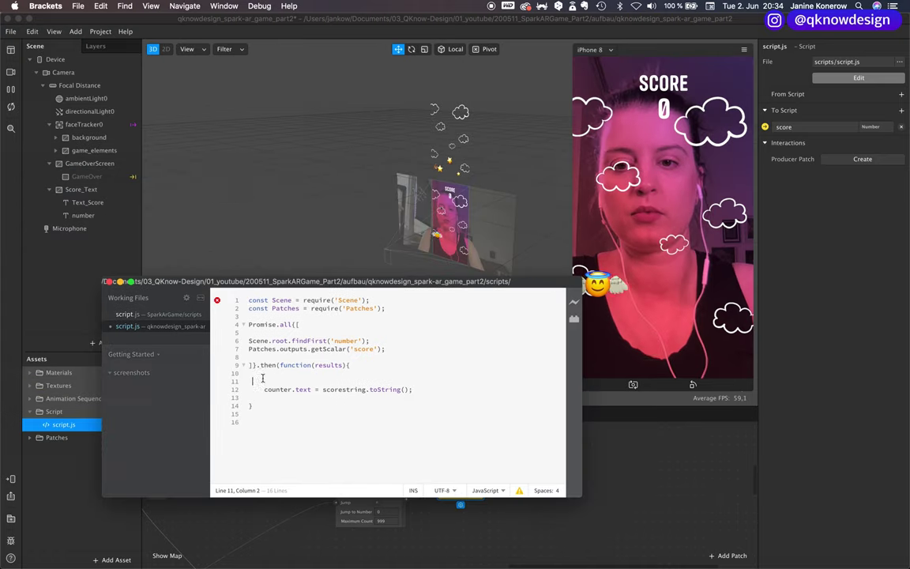
drag(413, 390, 322, 389)
double_click(305, 389)
click(255, 381)
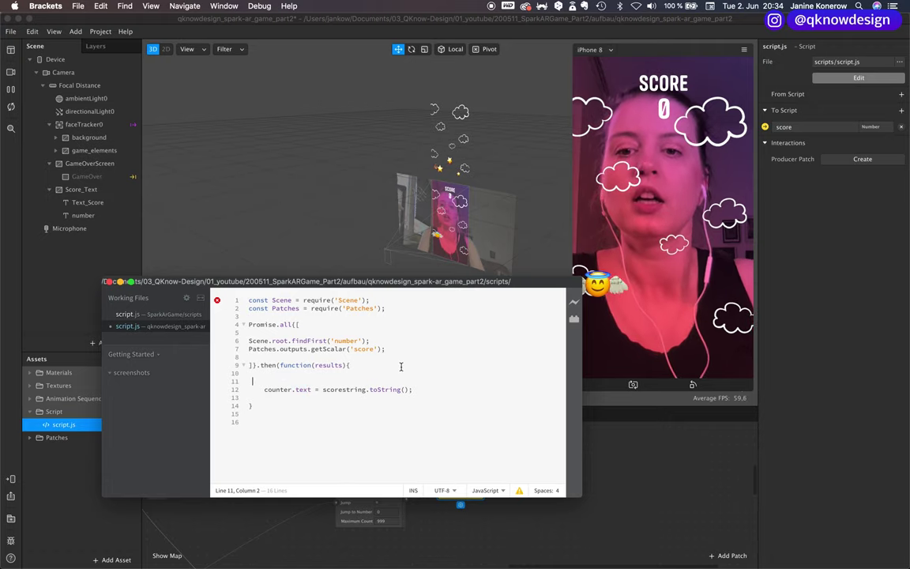
double_click(289, 389)
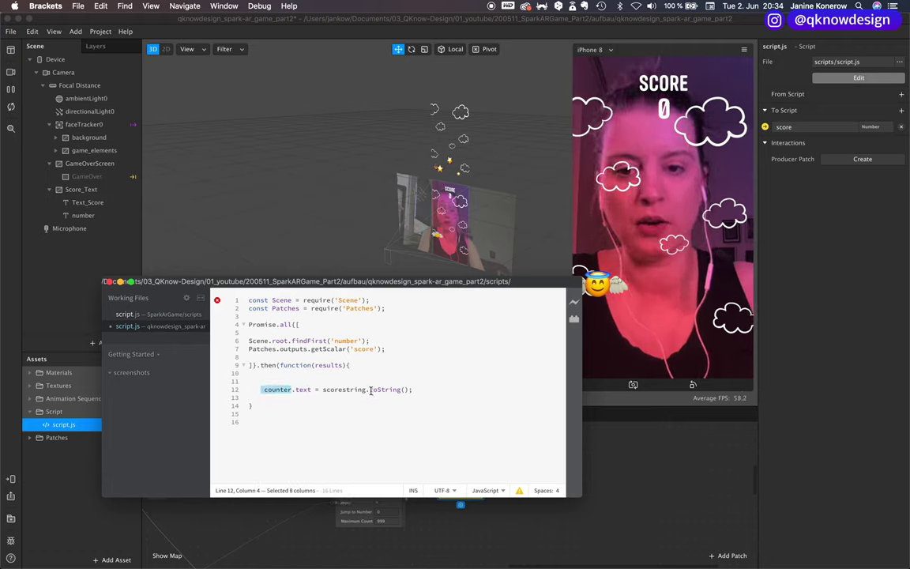
drag(369, 390, 330, 392)
click(266, 381)
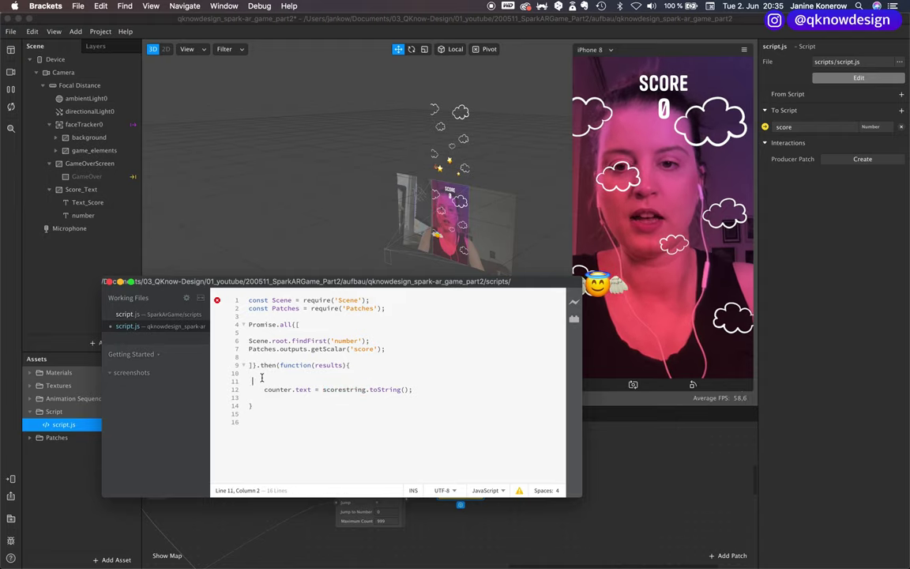
drag(369, 340, 250, 341)
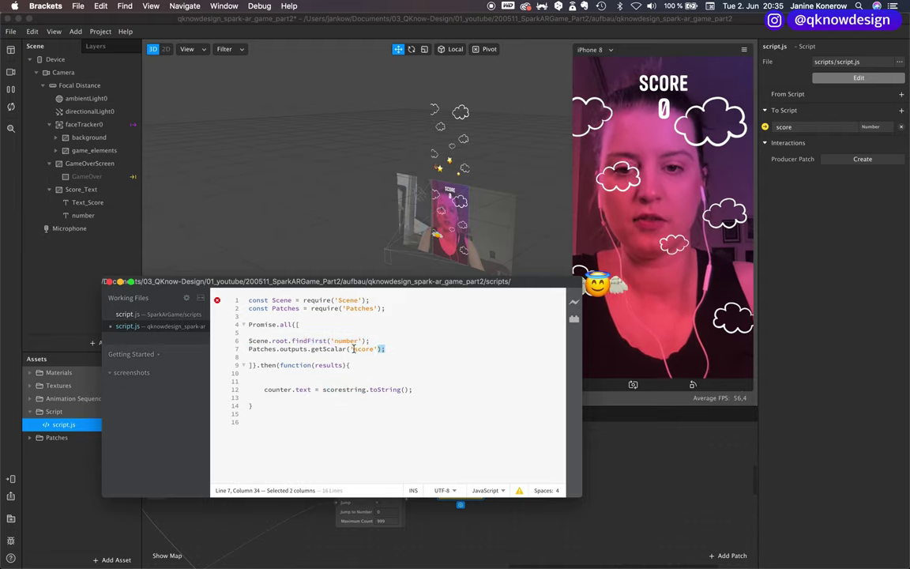
drag(385, 349, 250, 349)
Add 'var counter = results[0];' on line 11 followed by a blank line.
click(277, 378)
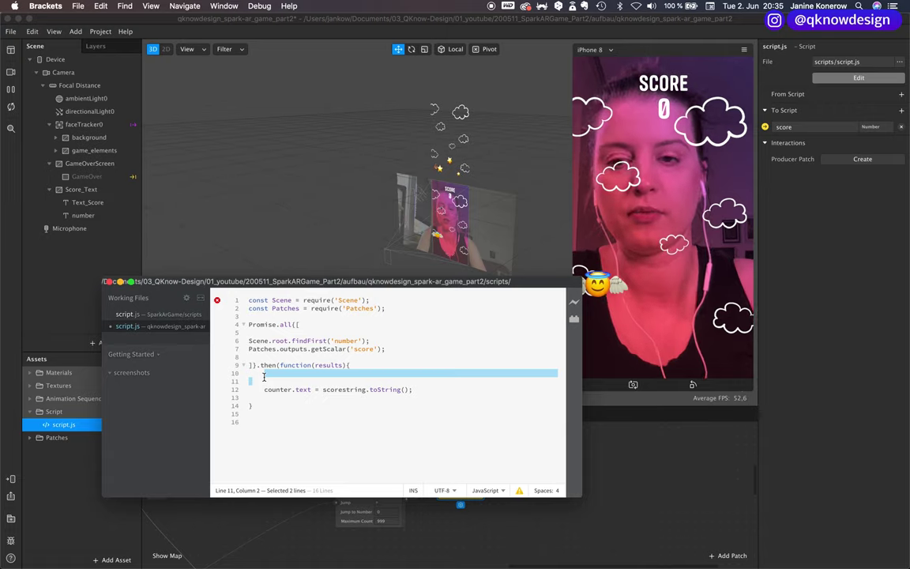
text(var counter )
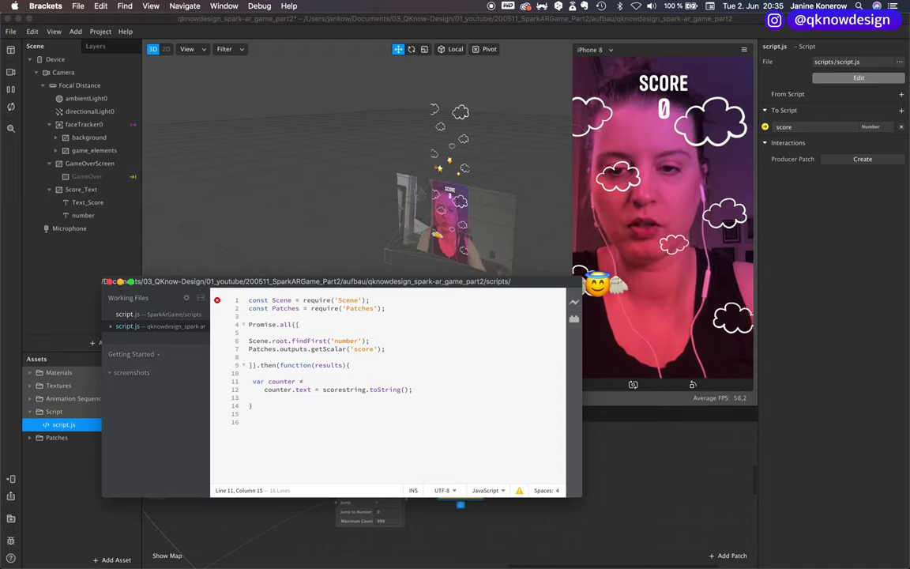
text(= results)
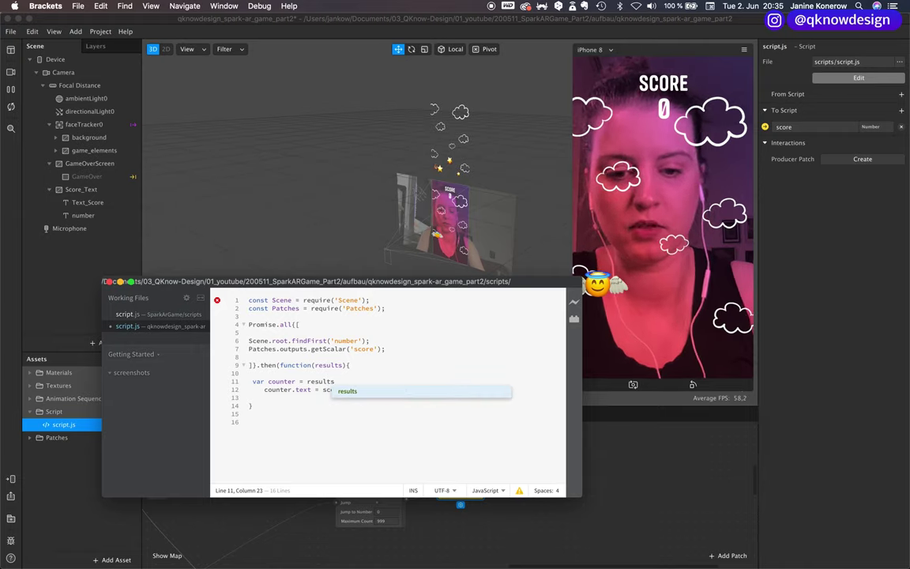
text([)
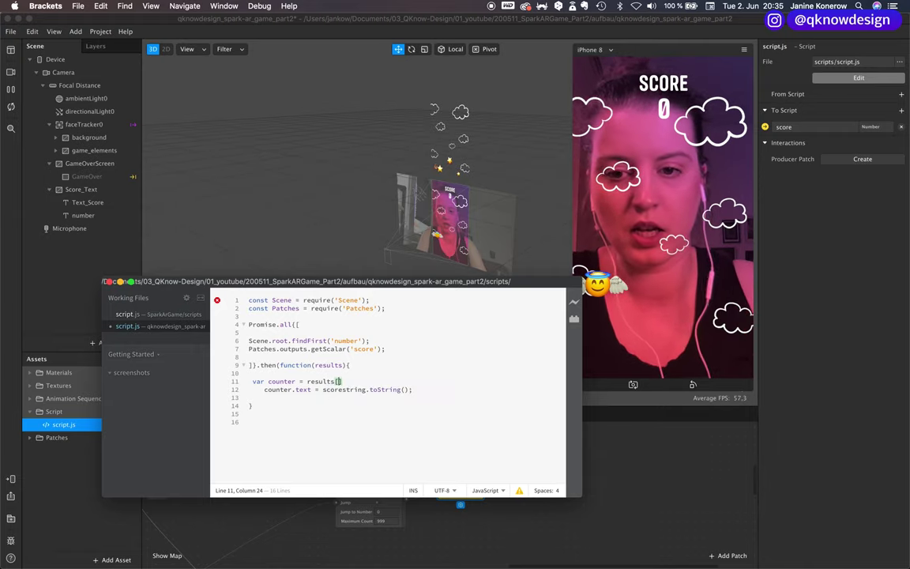
text(0];)
key(Return)
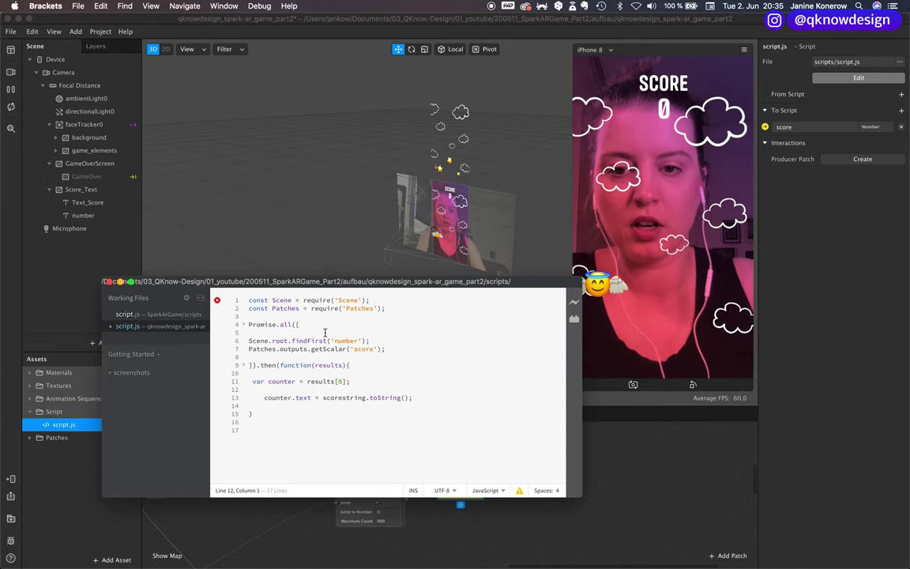
click(258, 332)
click(250, 341)
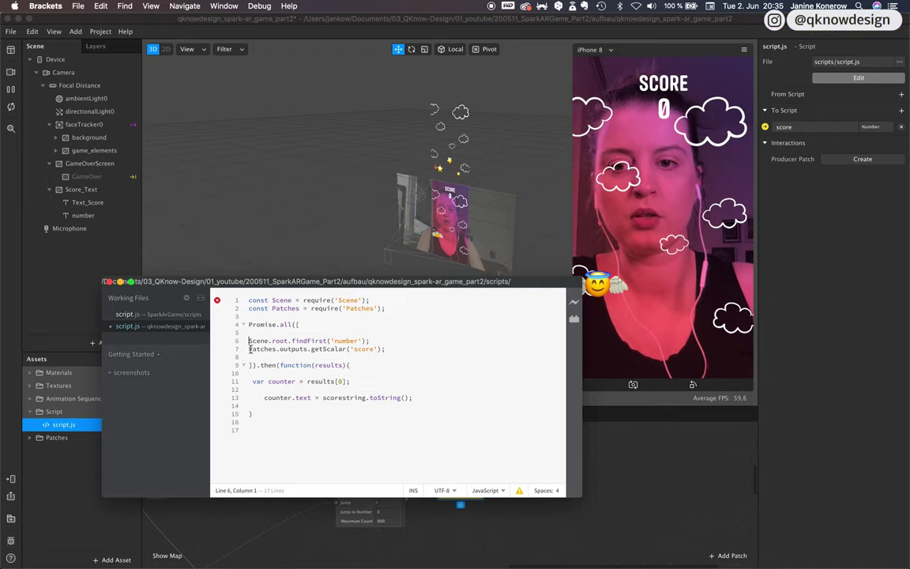
Replace the semicolons ending the findFirst and getScalar lines with a separating comma.
key(BackSpace)
click(368, 340)
key(BackSpace)
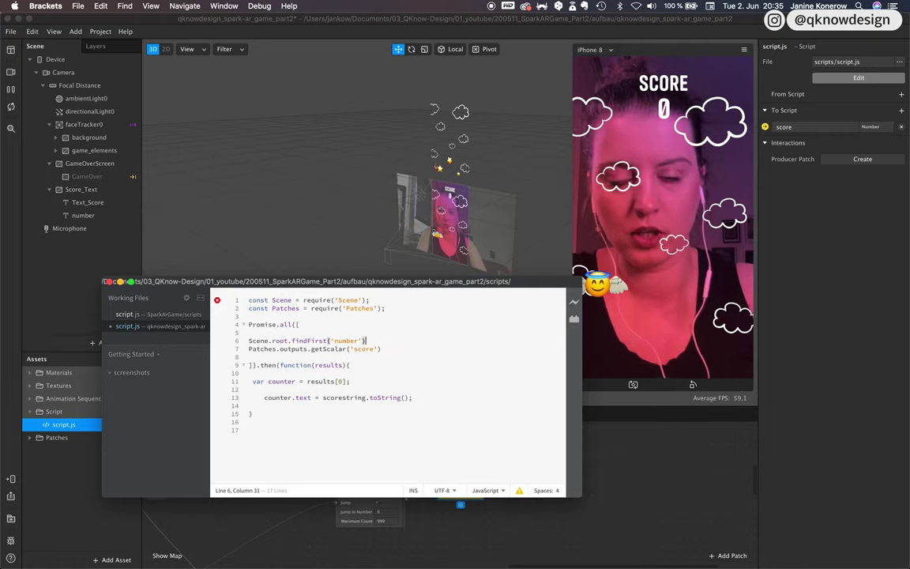
text(,)
Add 'var scorestring = results[1];' on line 12, fixing the typos along the way.
click(335, 390)
key(Return)
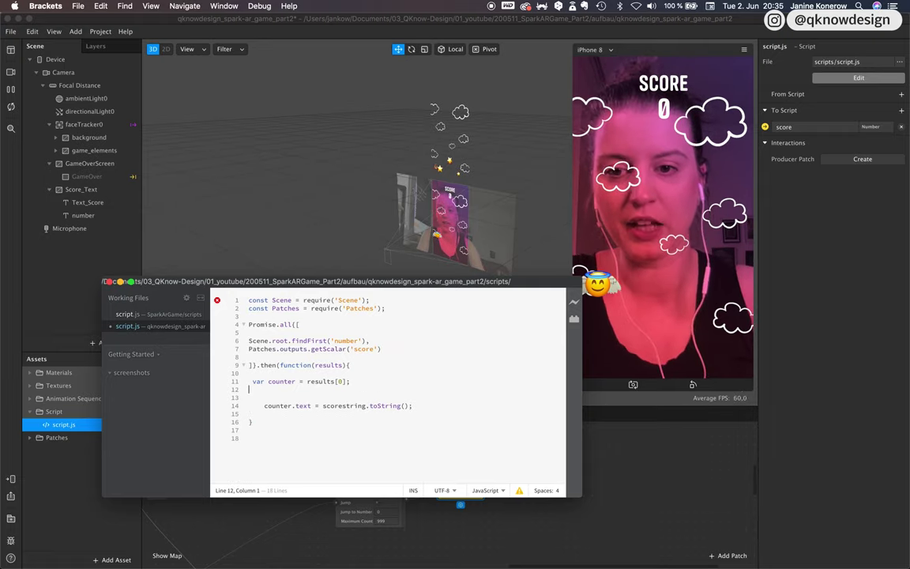
drag(367, 406, 324, 406)
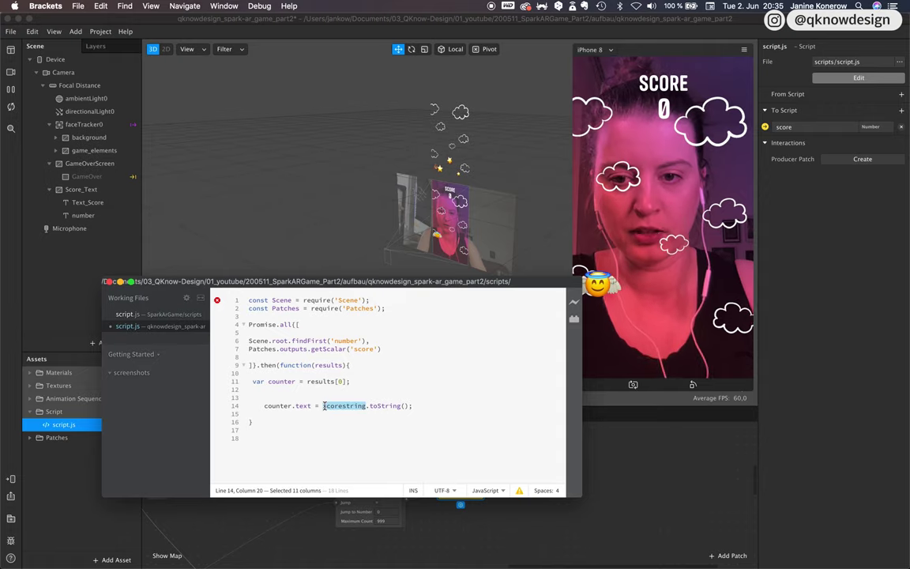
key(super+c)
click(254, 390)
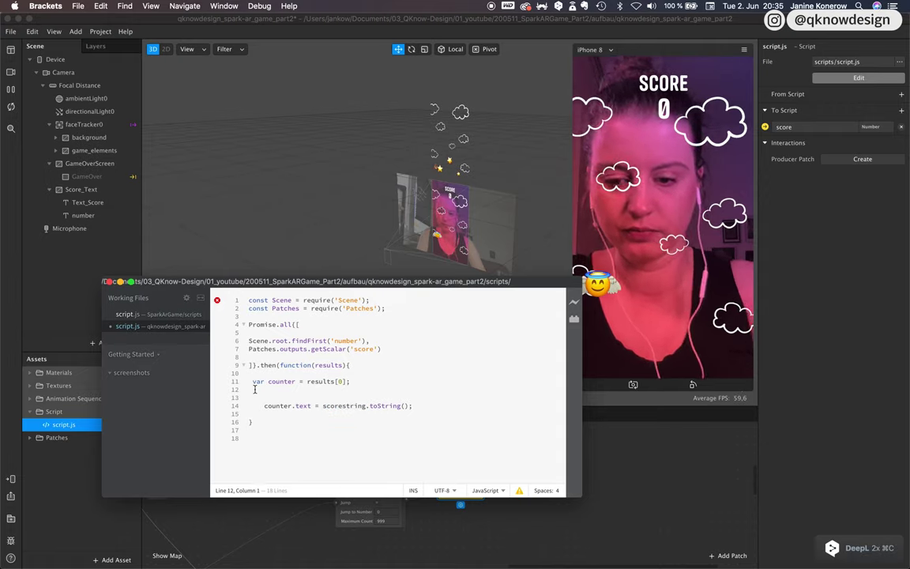
text(var)
key(super+v)
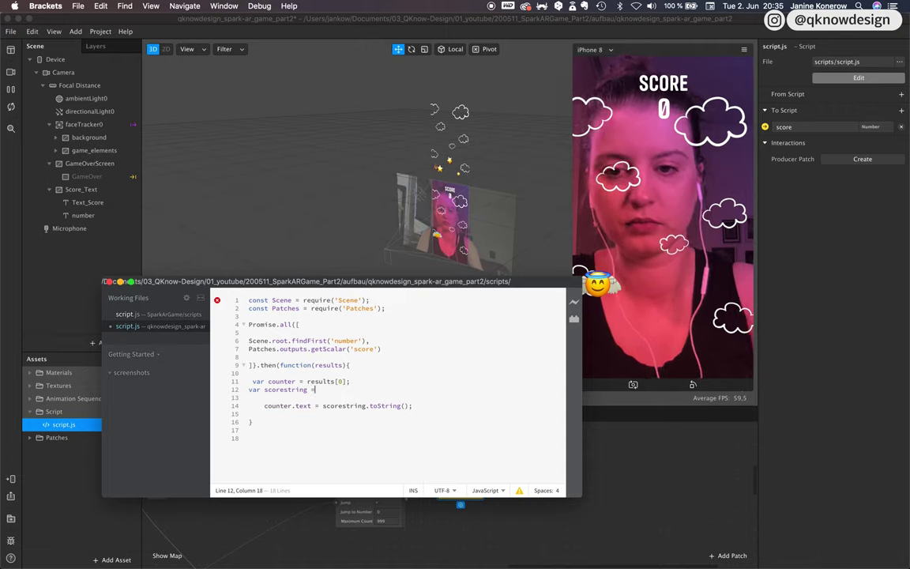
text(= resultzs)
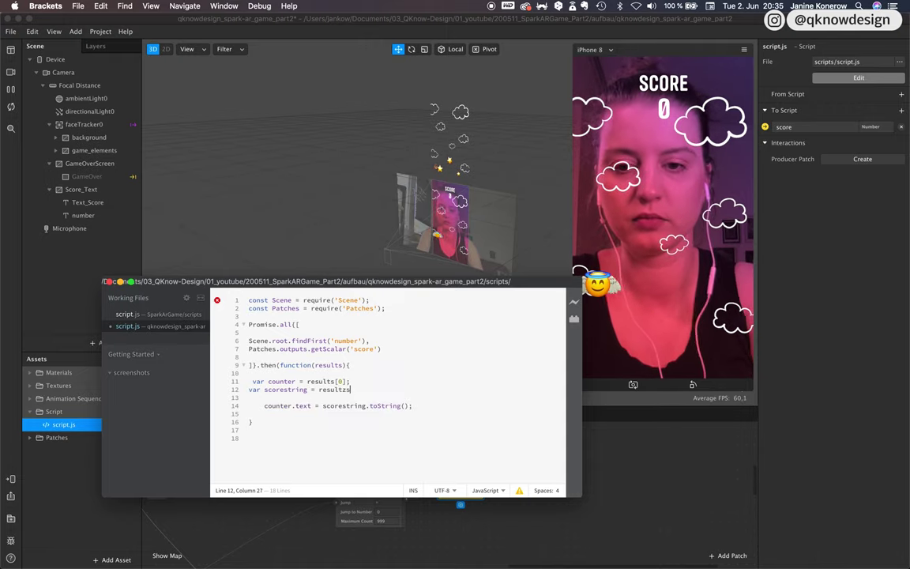
key(Left)
key(BackSpace)
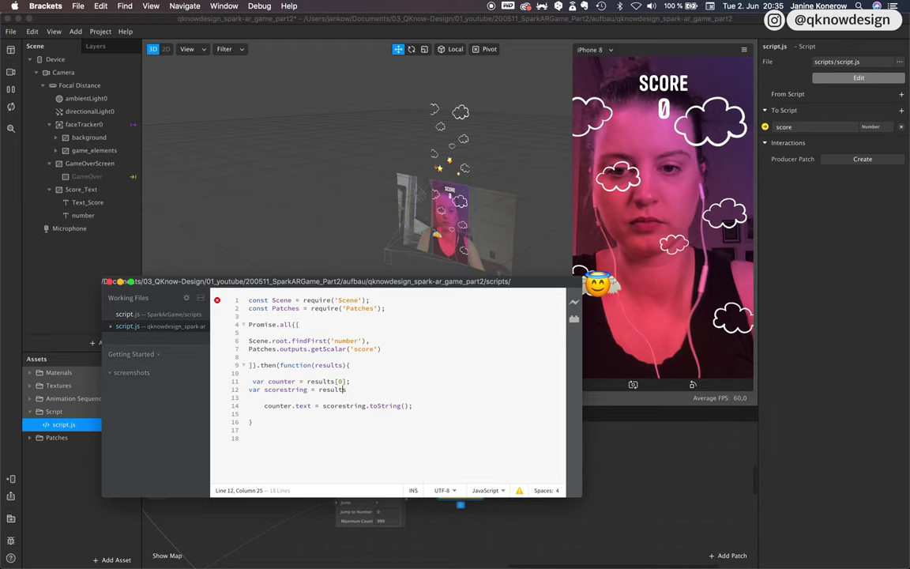
key(Right)
text([1])
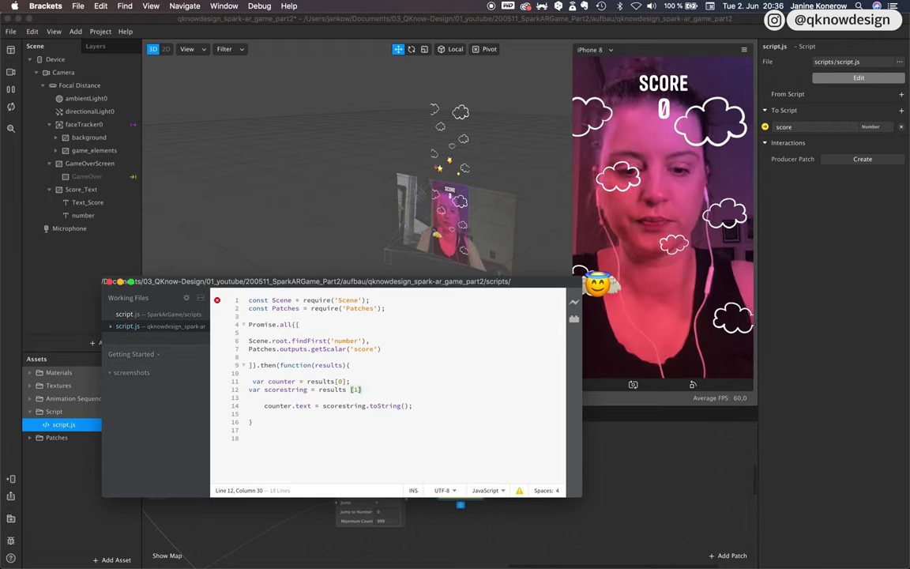
text(;)
key(BackSpace)
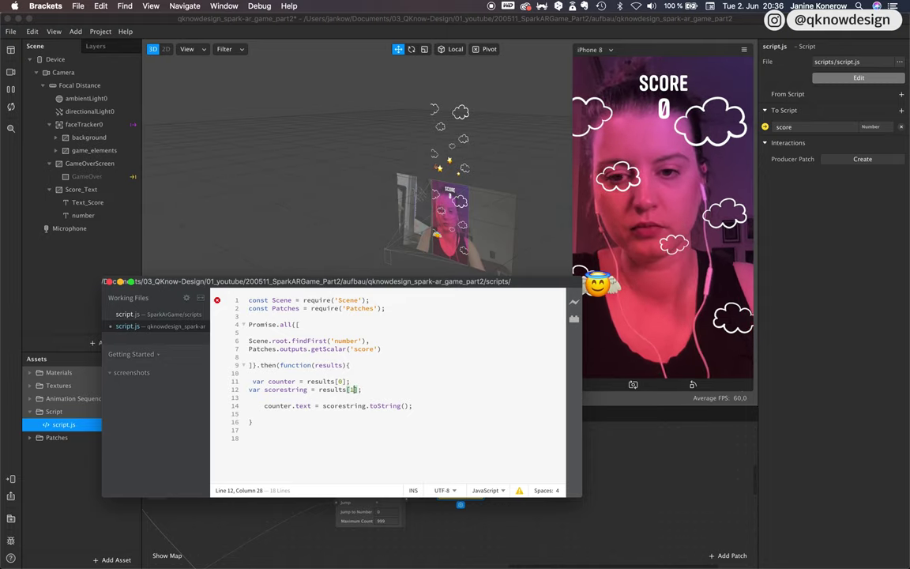
click(363, 390)
Close the callback with ');' and remove the indents before the counter lines.
click(261, 422)
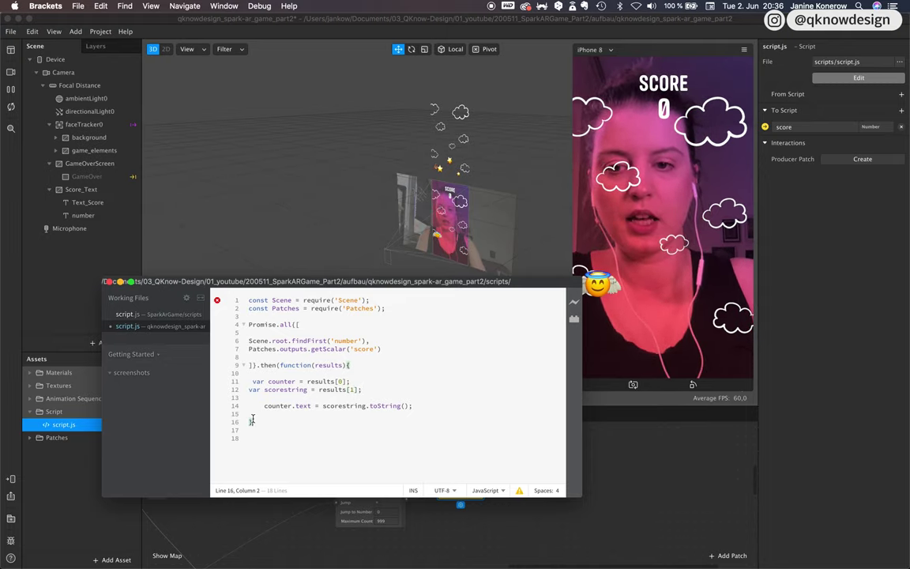
text())
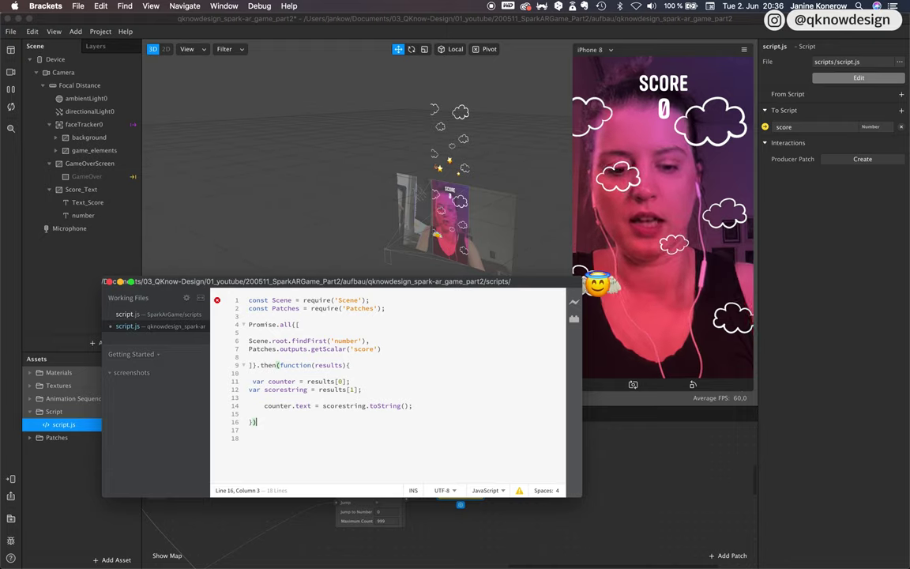
text(;)
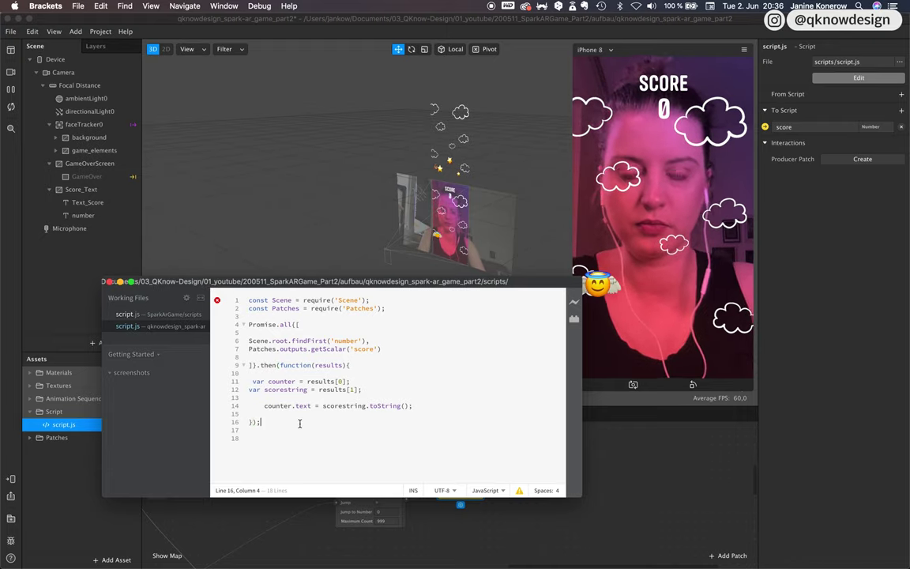
key(BackSpace)
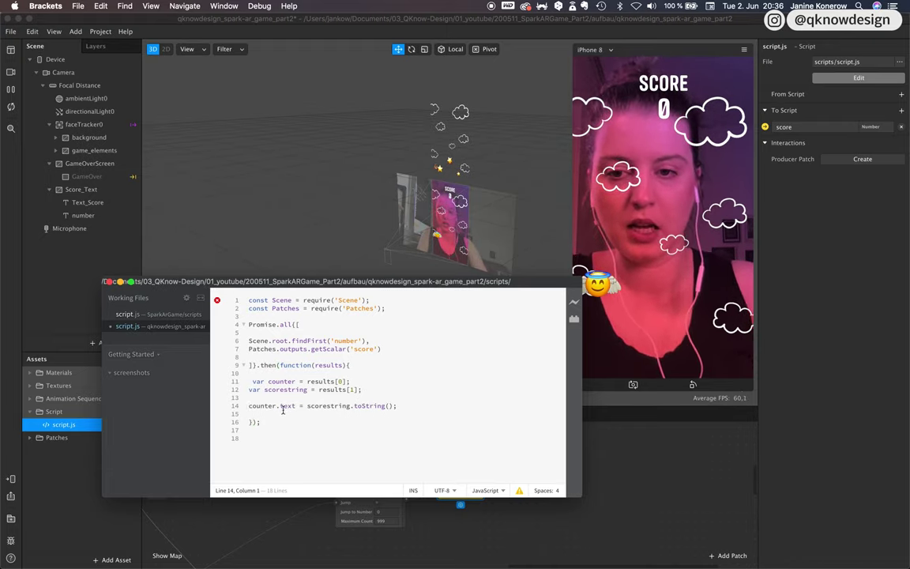
key(BackSpace)
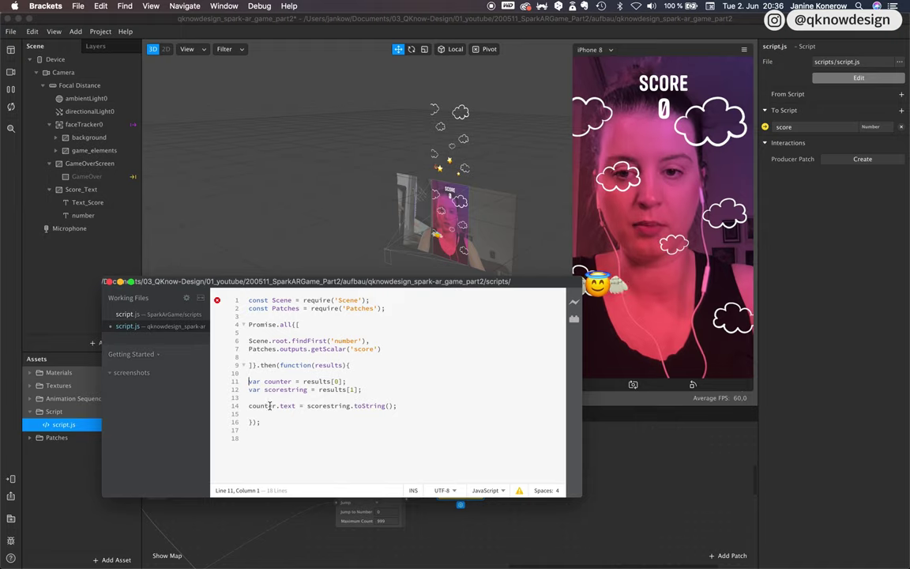
drag(277, 406, 292, 405)
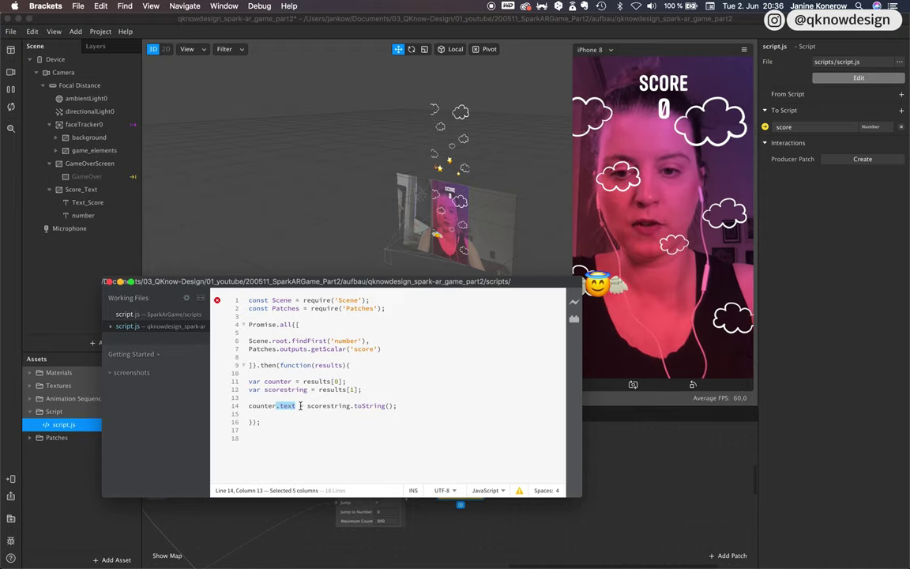
click(308, 405)
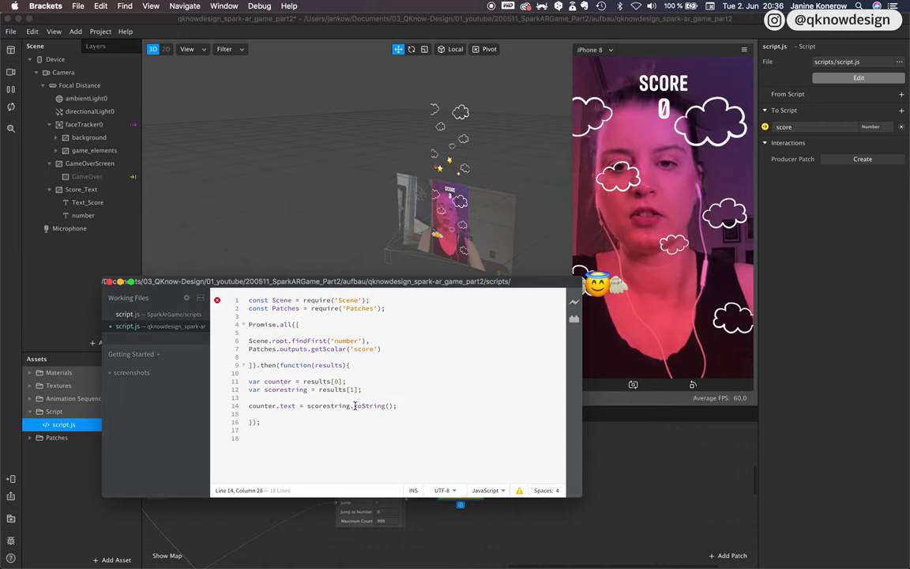
drag(355, 406, 392, 406)
click(315, 423)
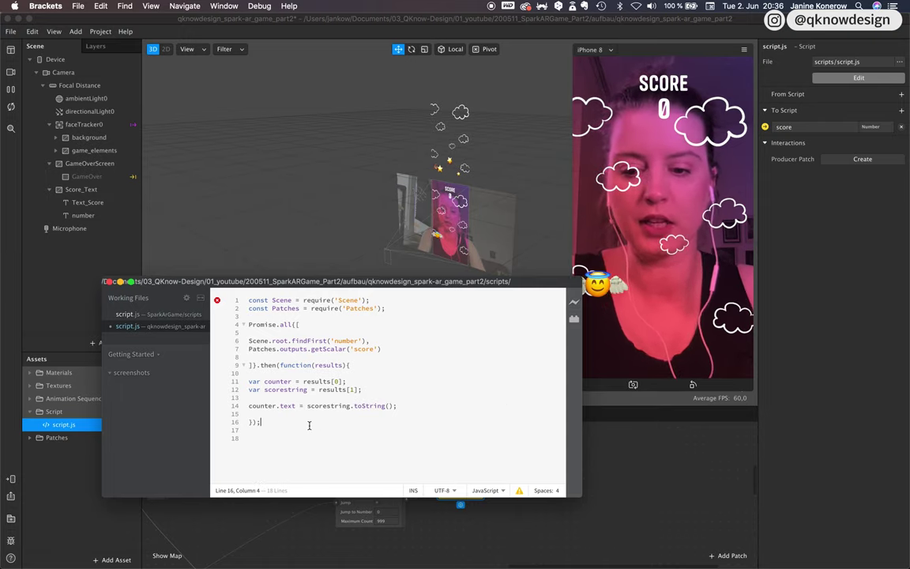
Check the Spark AR console's line-4 syntax error and reopen script.js at the Promise.all bracket.
click(644, 423)
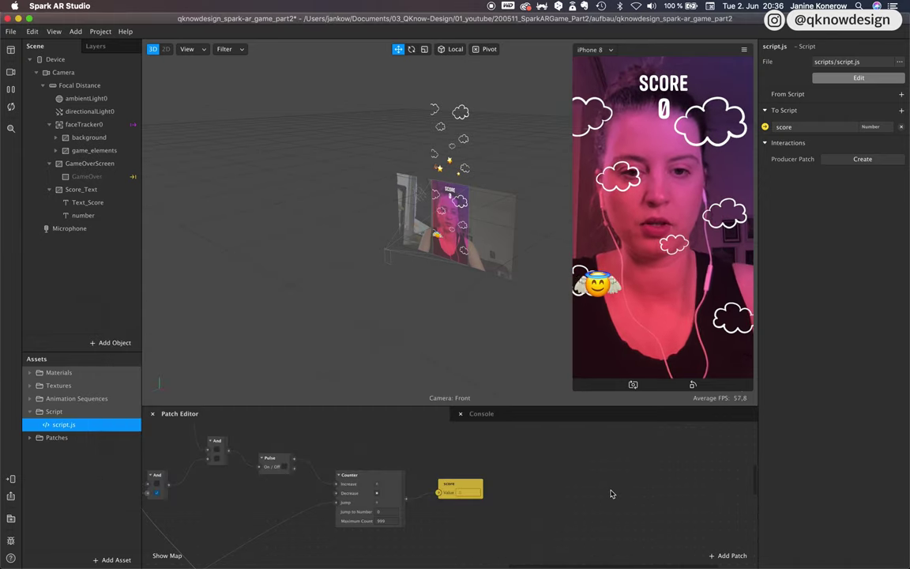
click(555, 418)
scroll(443, 526, down, 3)
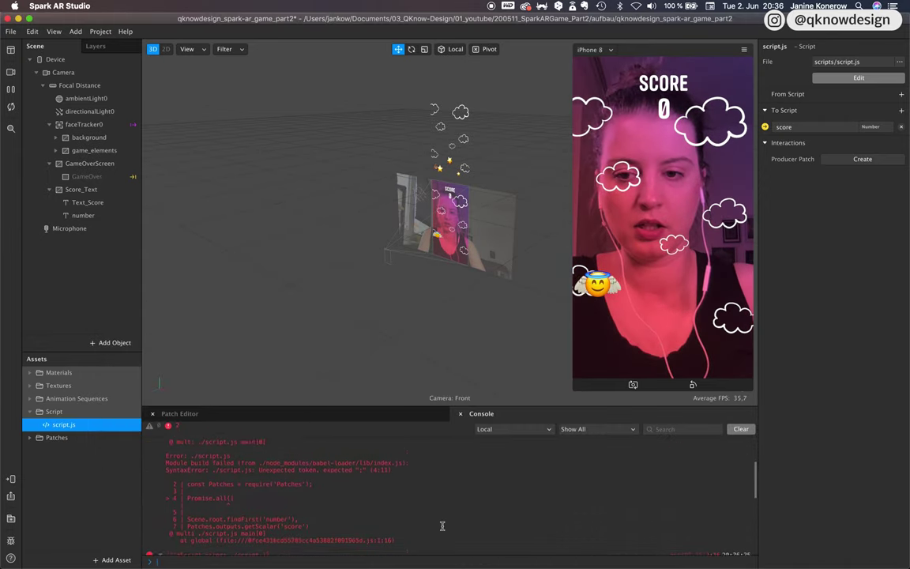
double_click(66, 426)
drag(296, 324, 308, 324)
Wrap the Promise.all array in parentheses on lines 4 and 9.
click(298, 325)
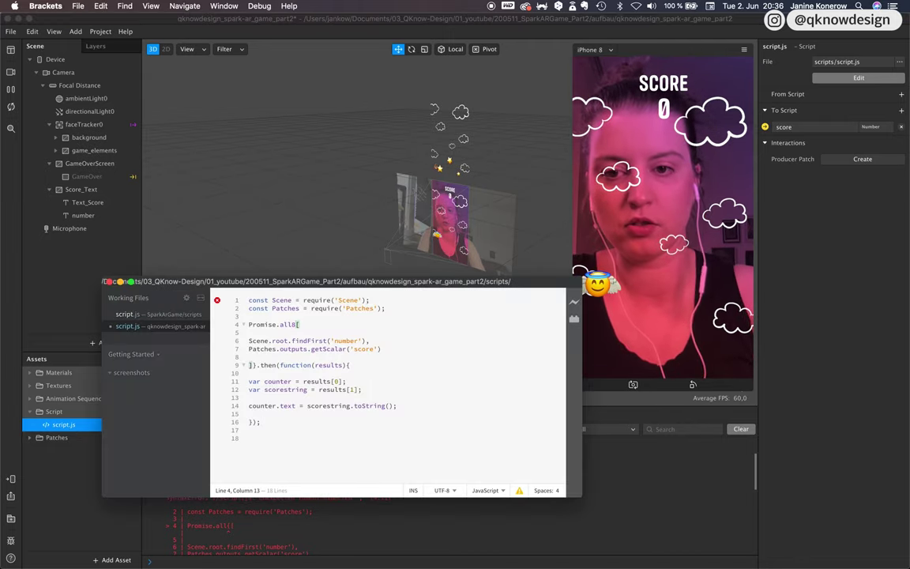
text(()
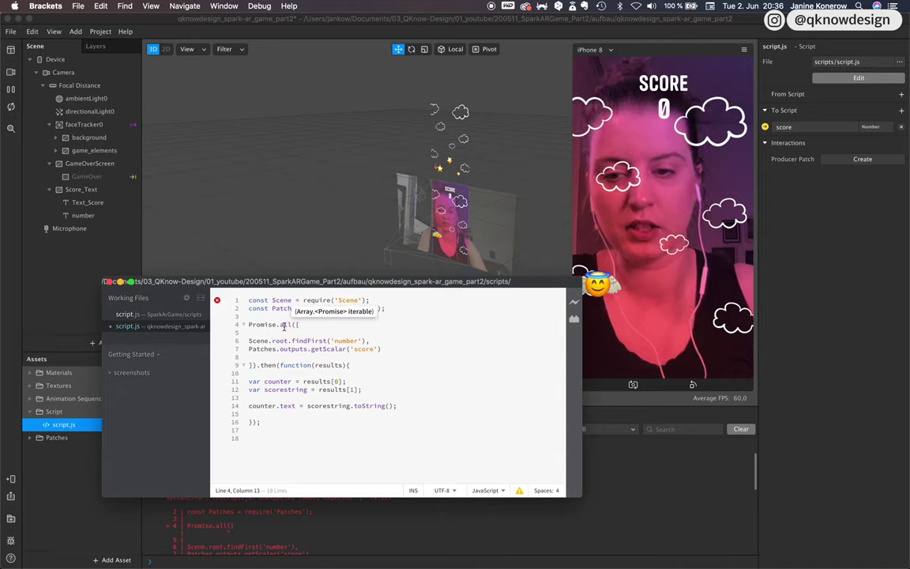
drag(249, 366, 254, 366)
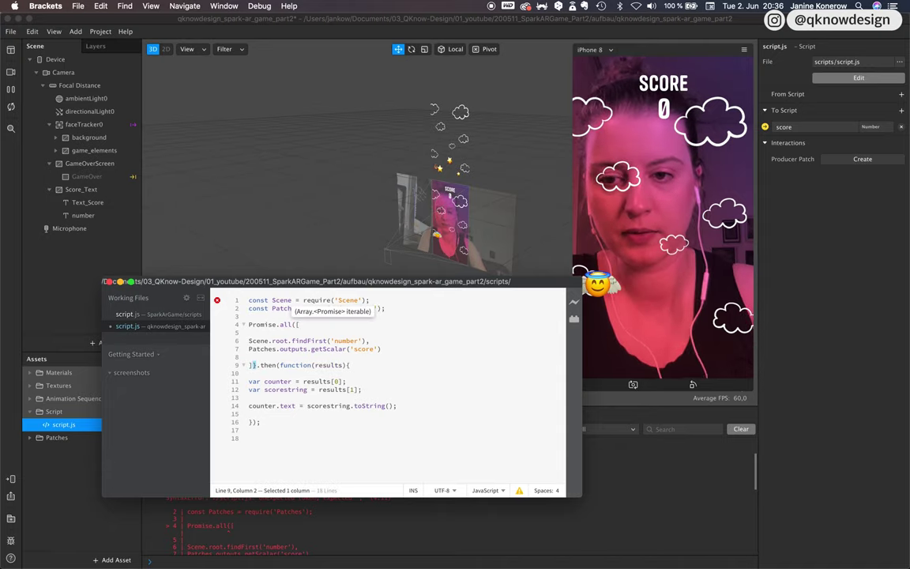
key(Right)
text())
click(261, 423)
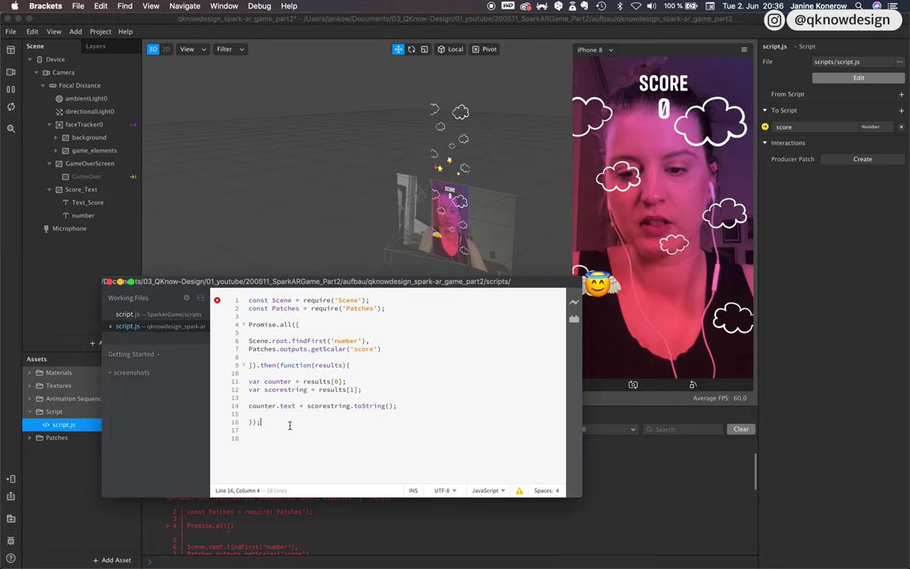
Clear the Spark AR console, remove stray 'scorestring' text from the script, and retest.
click(312, 525)
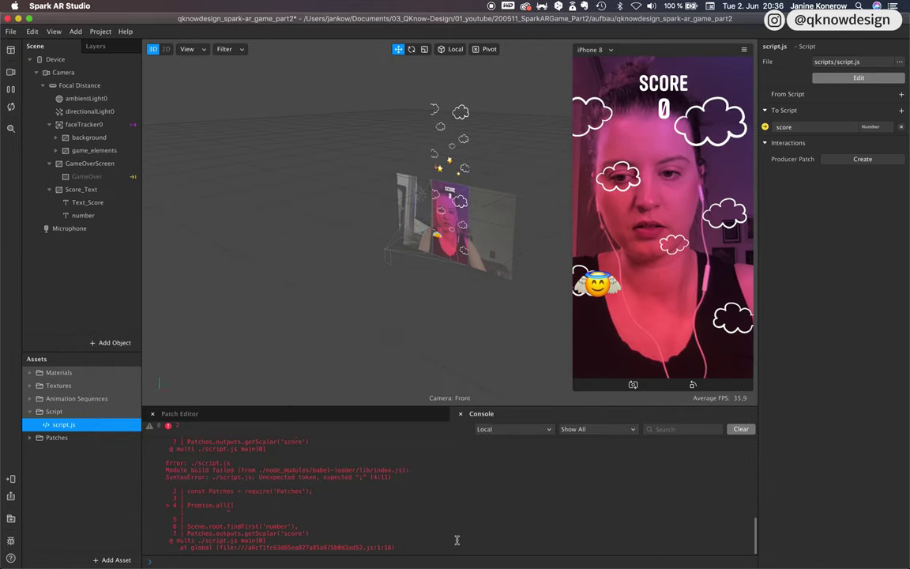
click(741, 431)
double_click(58, 427)
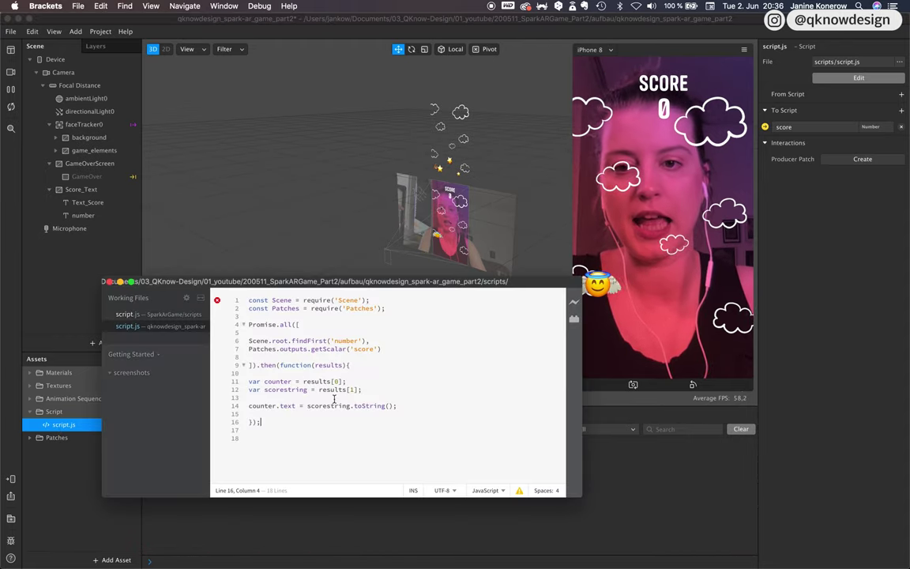
text(scorestring)
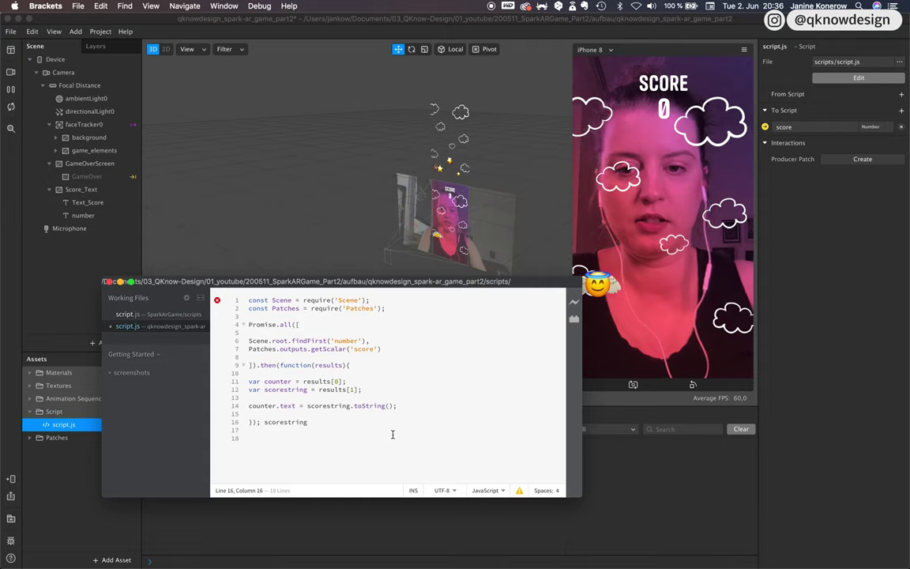
key(BackSpace)
key(BackSpace)
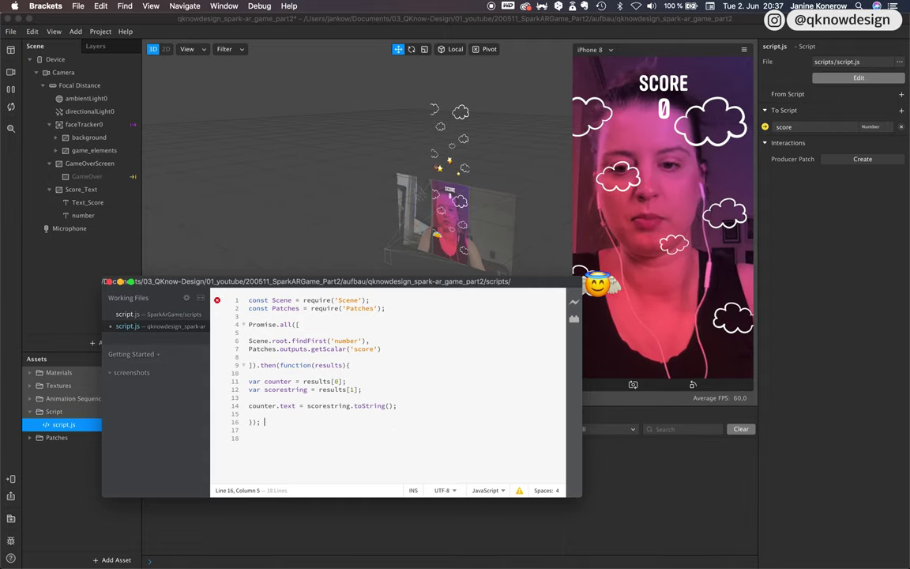
click(346, 534)
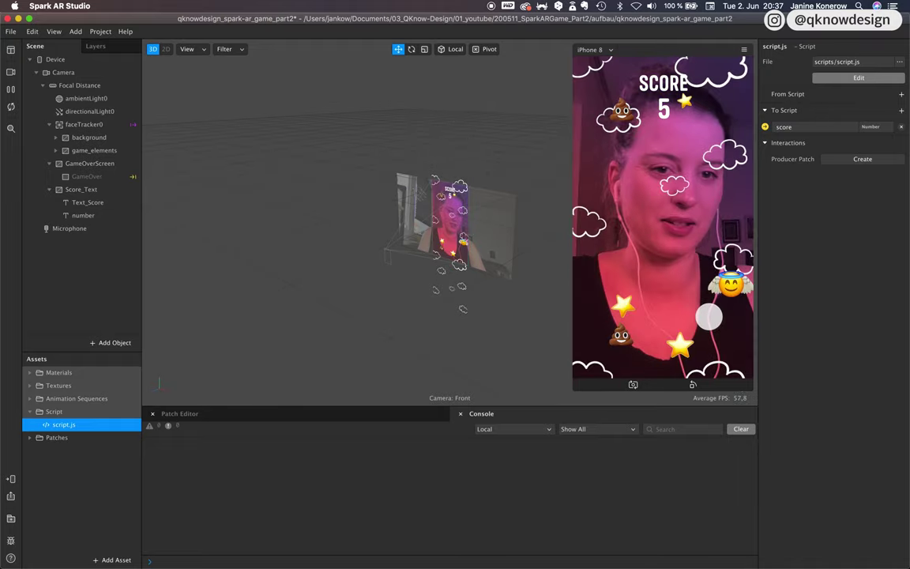
Open script.js in the code editor.
double_click(70, 429)
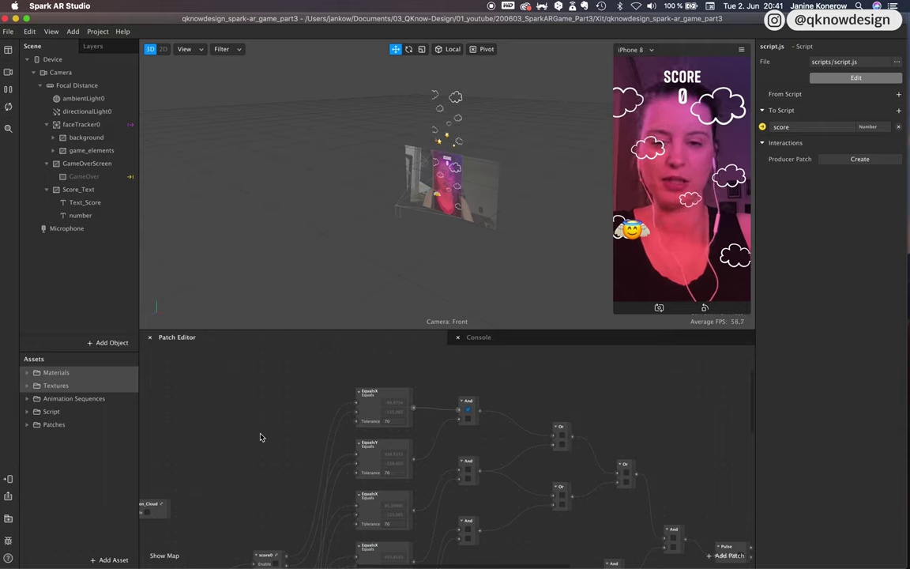
Move the score0 node up beside EqualsX in the patch graph.
scroll(352, 431, right, 3)
scroll(353, 431, up, 2)
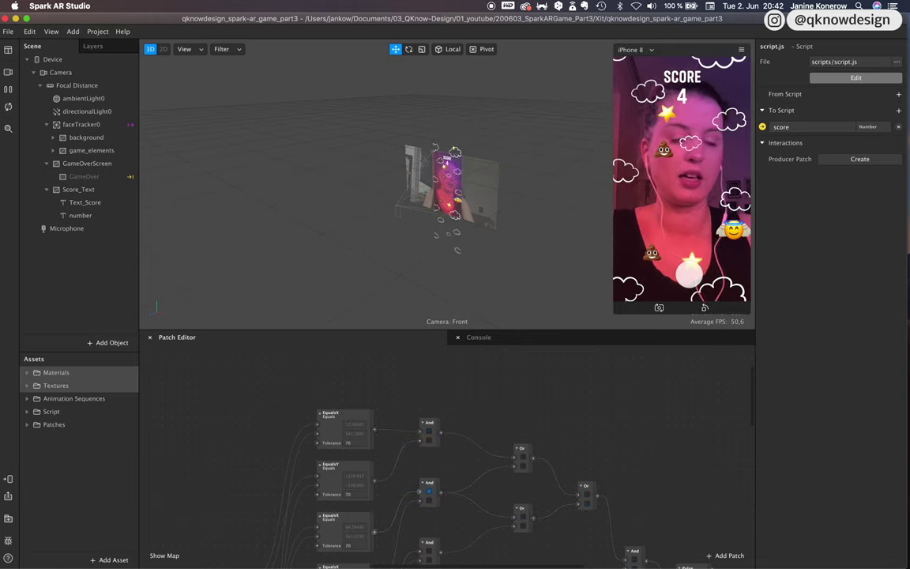
scroll(433, 538, left, 3)
scroll(433, 538, down, 2)
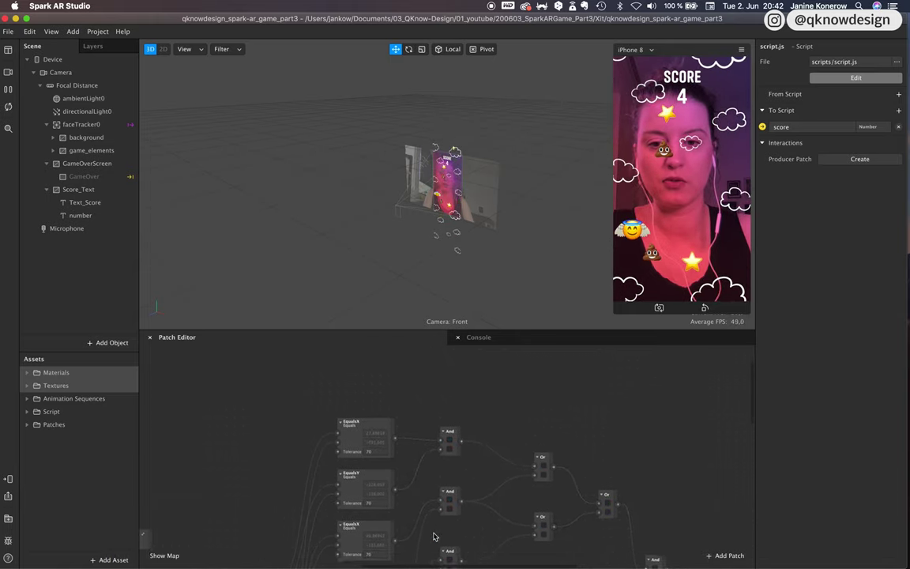
scroll(433, 538, left, 8)
scroll(433, 537, down, 2)
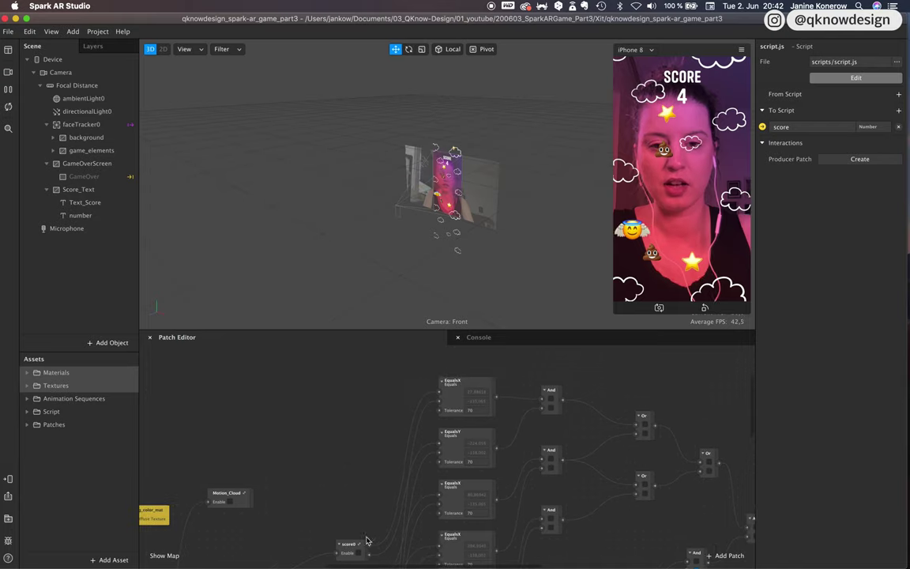
drag(346, 545, 364, 387)
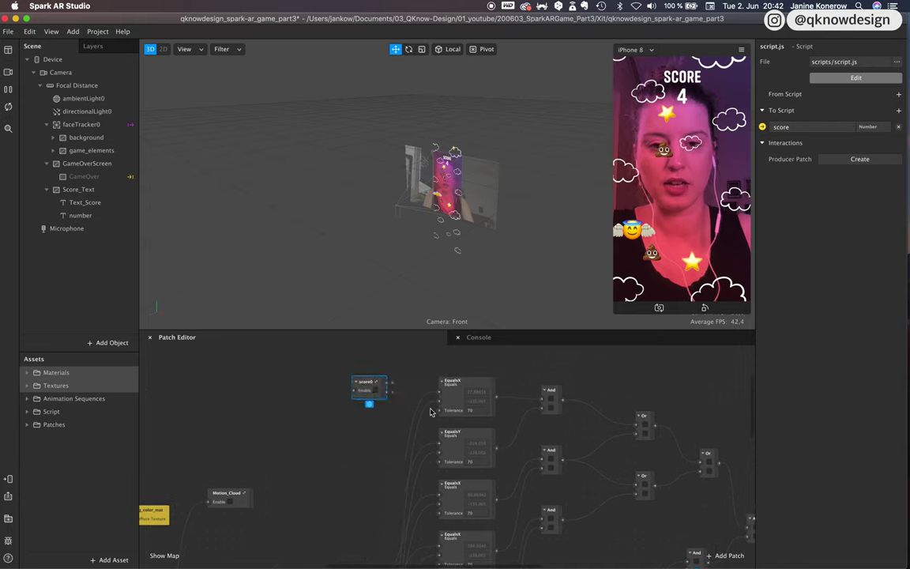
Collapse GameOverScreen, expand game_elements to show its sound objects, and enlarge the phone preview.
scroll(431, 412, up, 2)
click(46, 163)
click(53, 151)
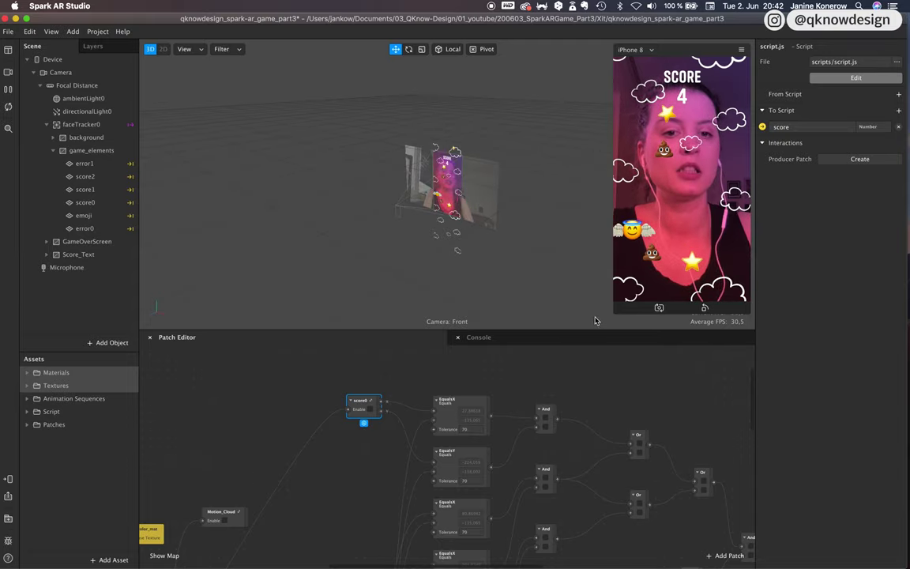
drag(616, 312, 596, 335)
scroll(488, 417, right, 5)
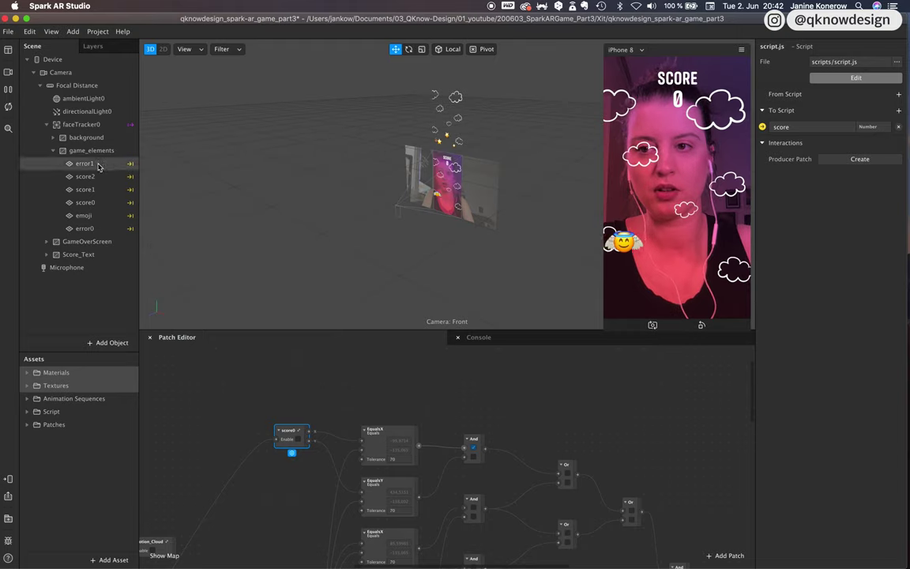
Hide the error1, score2, score0 and error0 objects together.
click(96, 163)
shift+click(97, 176)
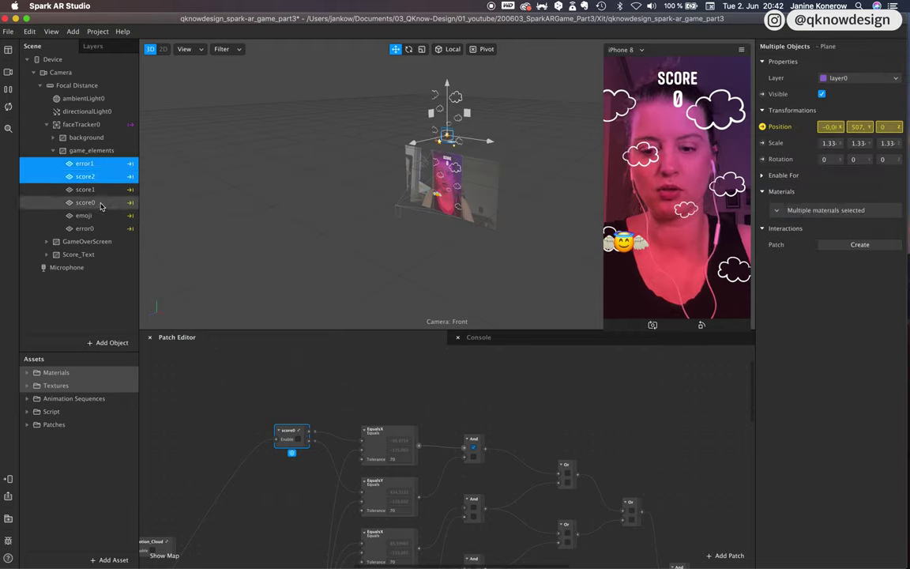
super+click(101, 204)
super+click(101, 229)
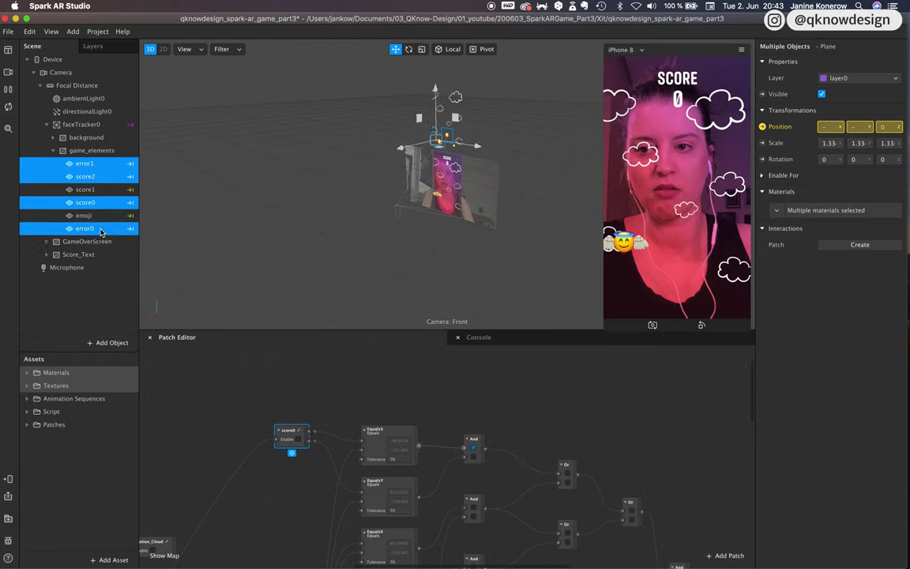
click(822, 94)
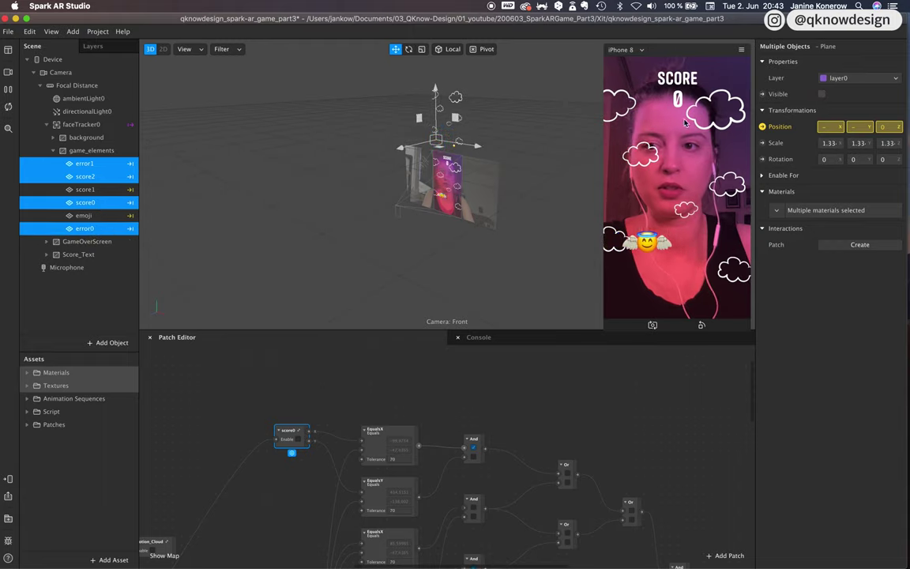
Select score1 and then score0 in the Scene panel.
click(91, 206)
click(92, 190)
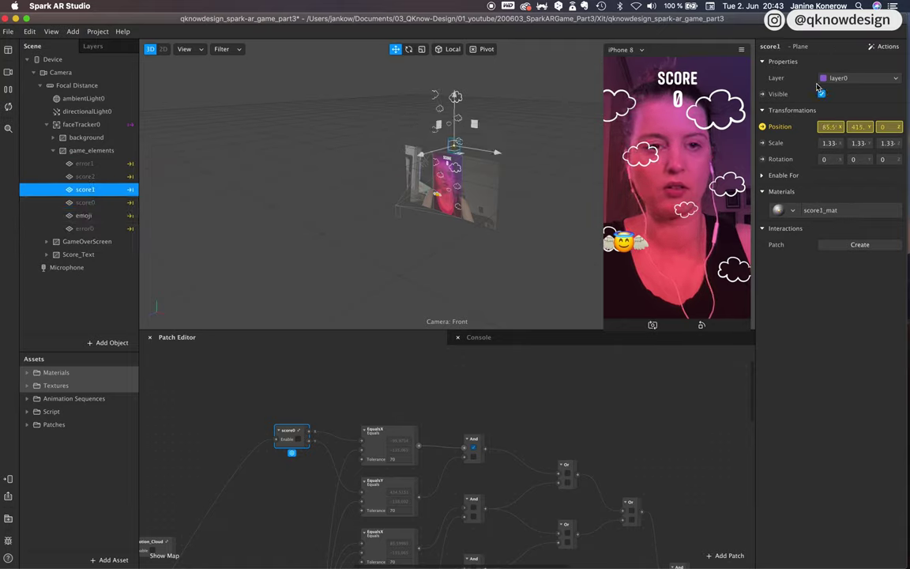
click(105, 204)
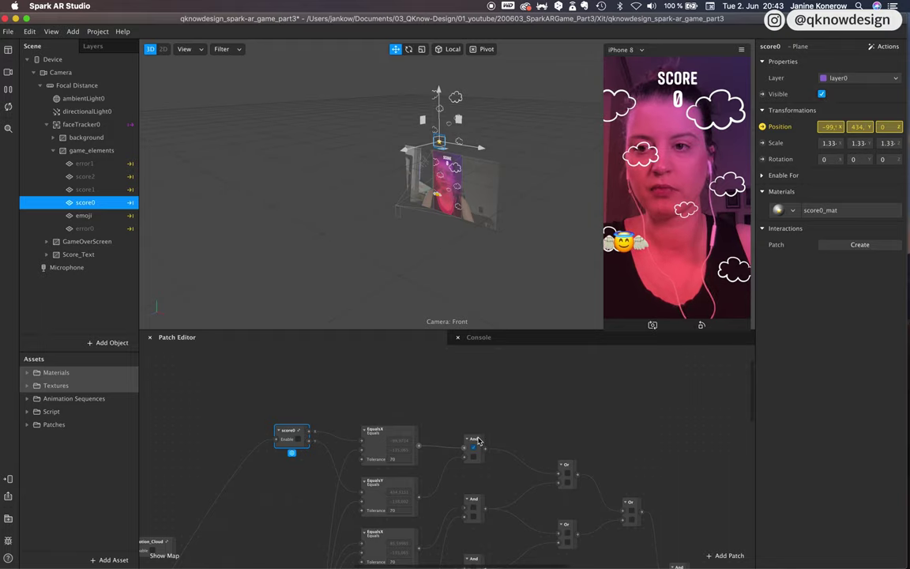
scroll(477, 440, down, 10)
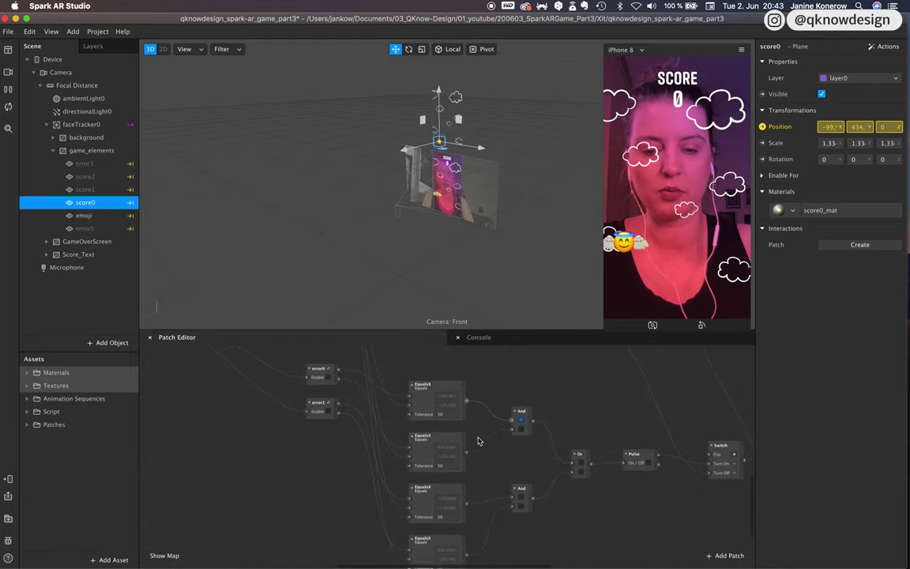
scroll(477, 441, up, 5)
scroll(477, 440, left, 5)
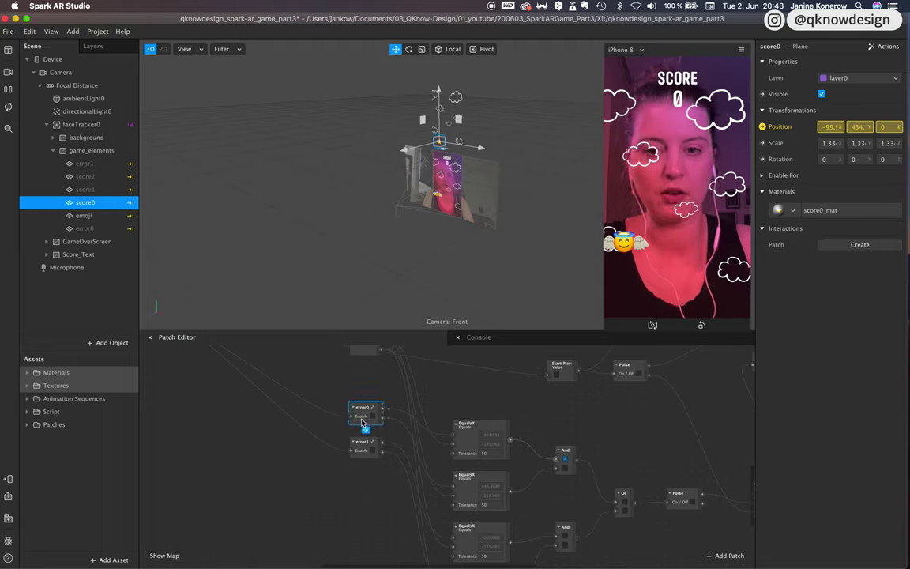
Inspect the contents of the error0 and error1 patch groups.
double_click(362, 423)
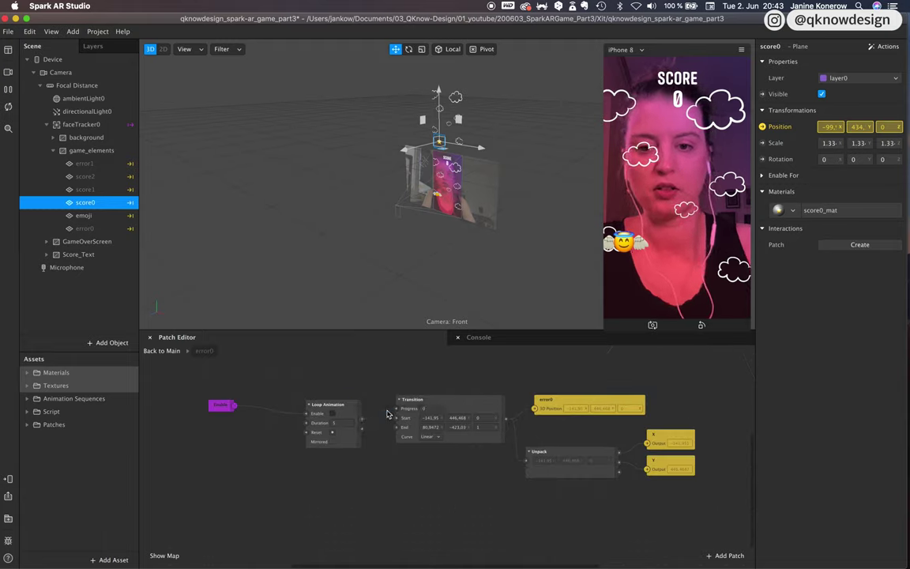
click(163, 350)
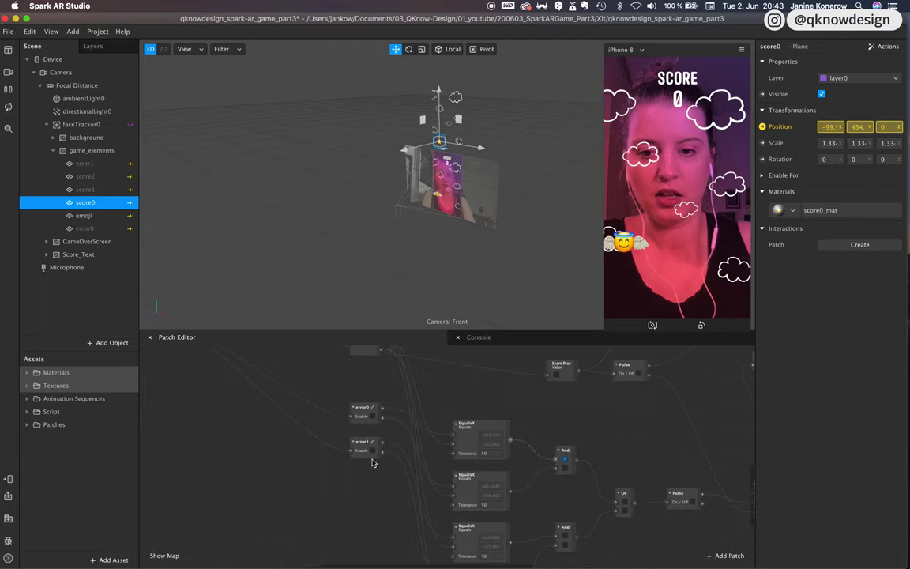
double_click(362, 456)
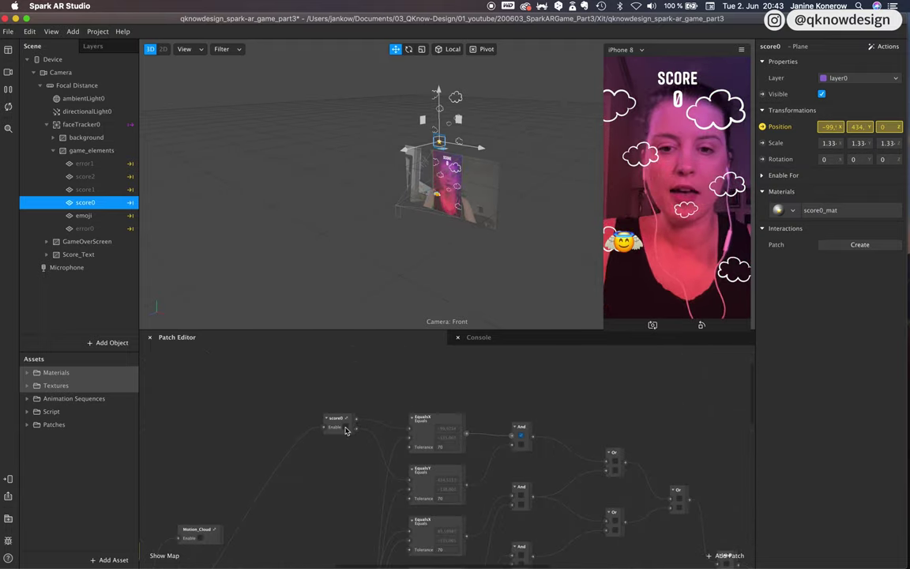
scroll(534, 427, right, 5)
scroll(535, 427, up, 3)
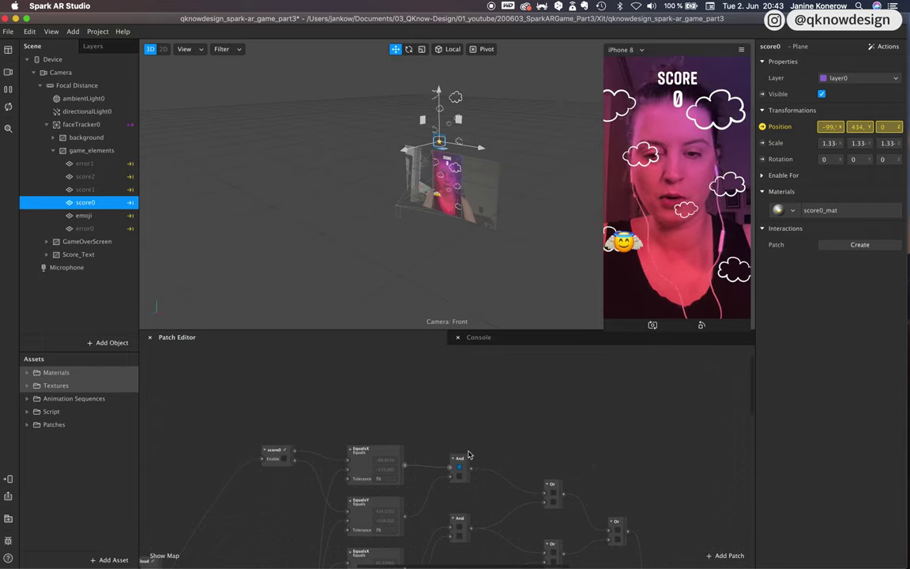
Add a Switch patch and place it to the right of the Pulse.
double_click(503, 417)
text(swi)
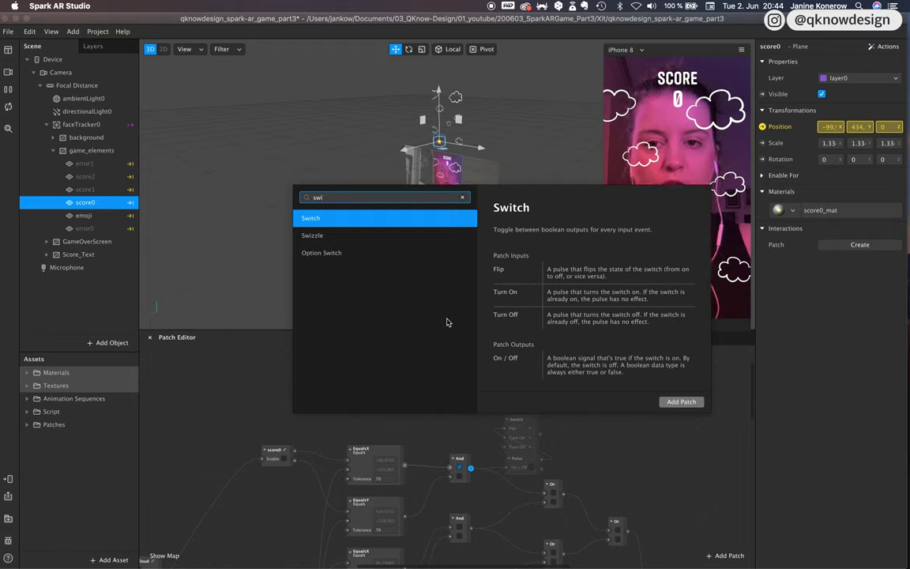
key(Return)
drag(521, 424, 604, 420)
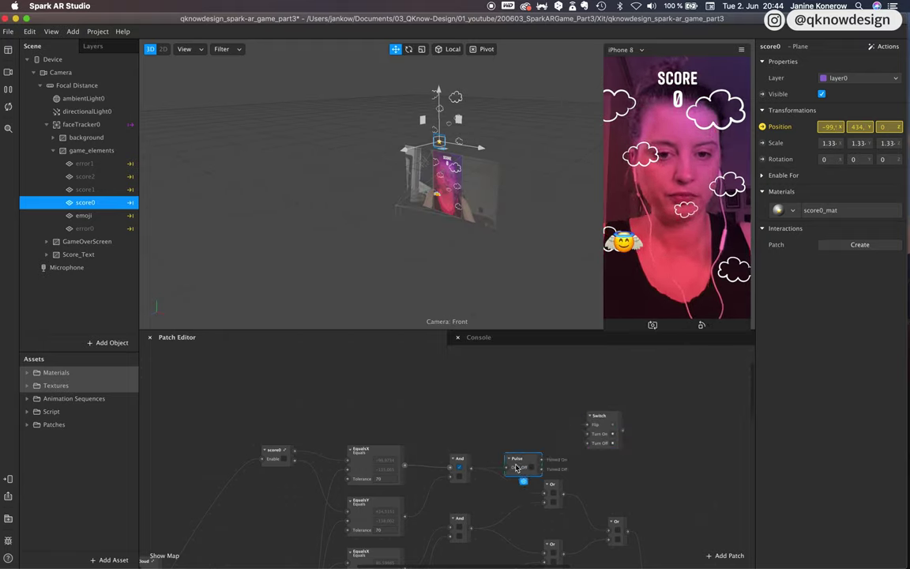
drag(517, 459, 588, 426)
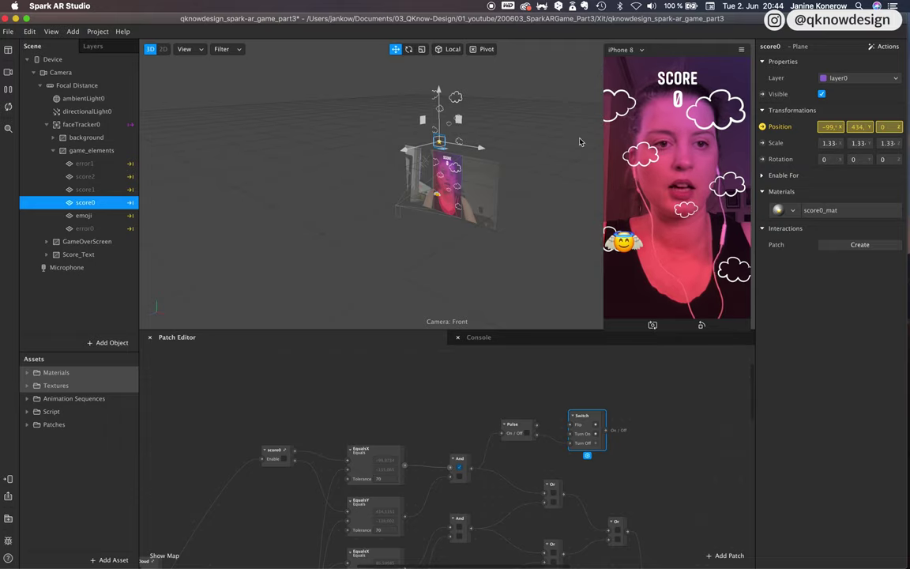
Add a score0 Visible patch after the Switch, set to start hidden.
click(762, 94)
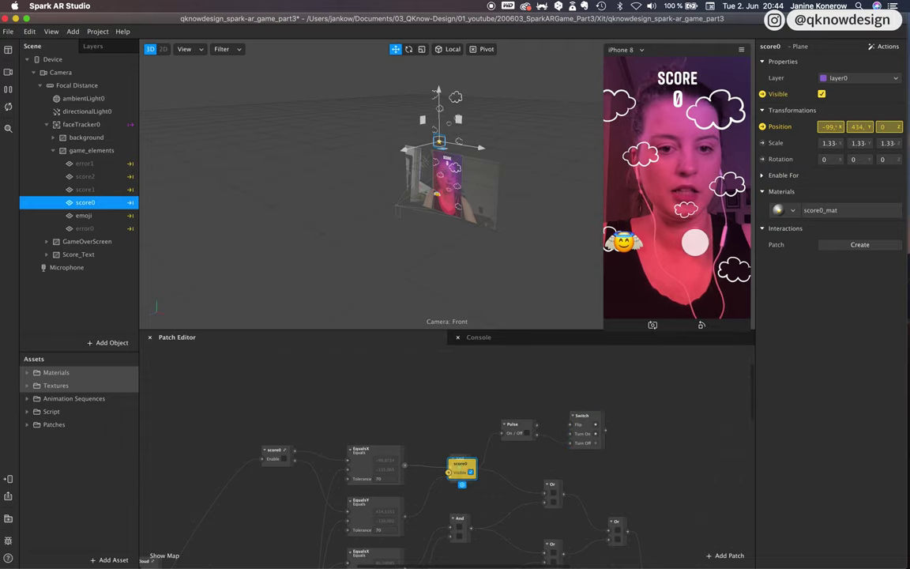
drag(462, 469, 651, 430)
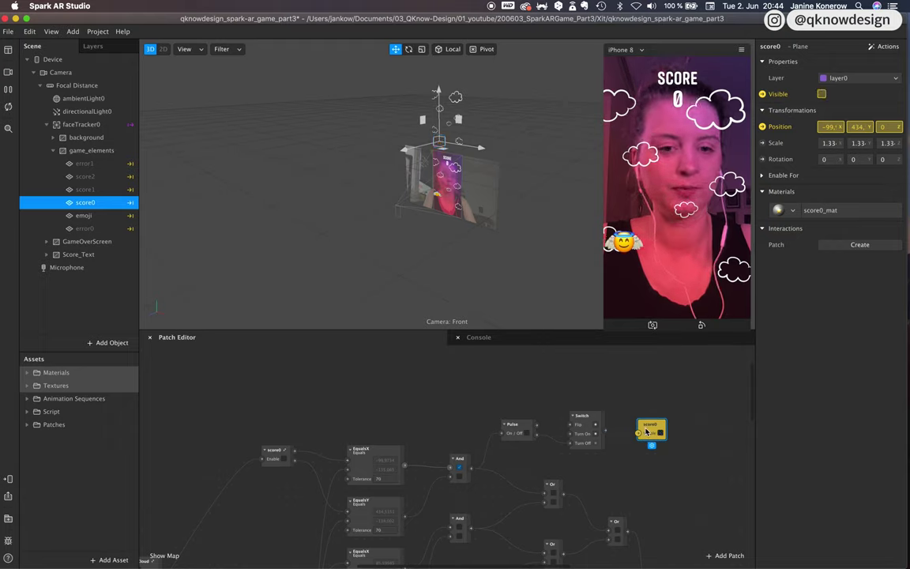
click(638, 434)
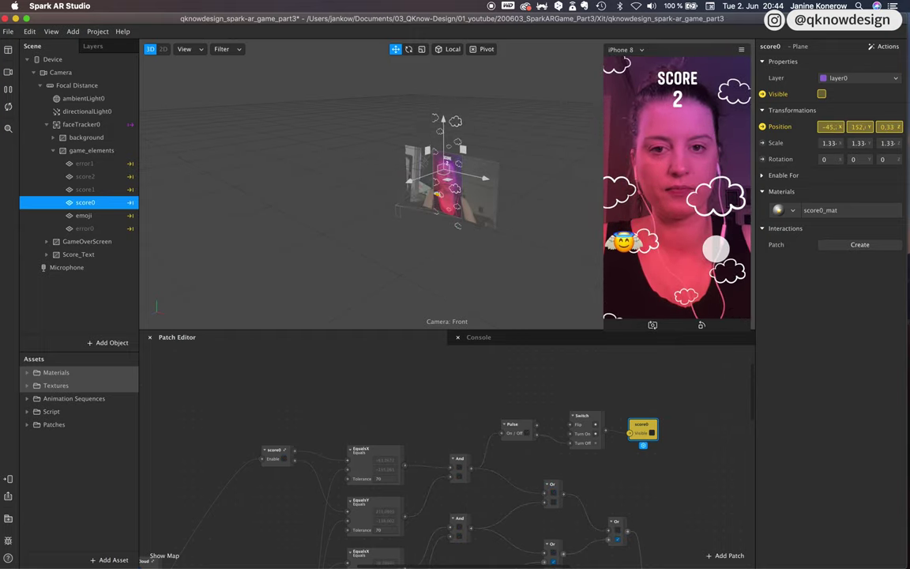
click(555, 446)
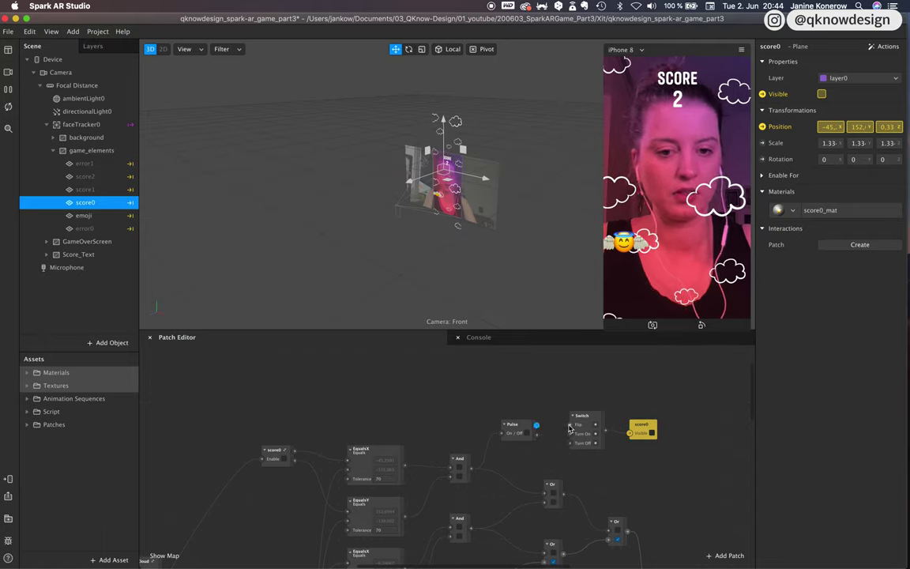
Wire the Pulse outputs into the Switch's Flip and Turn Off inputs.
drag(570, 428, 571, 427)
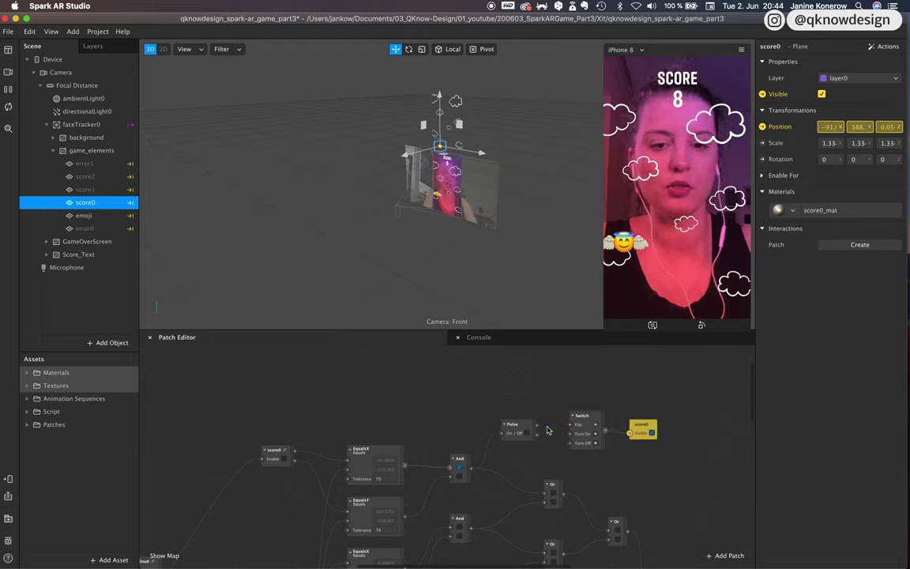
drag(536, 439, 572, 443)
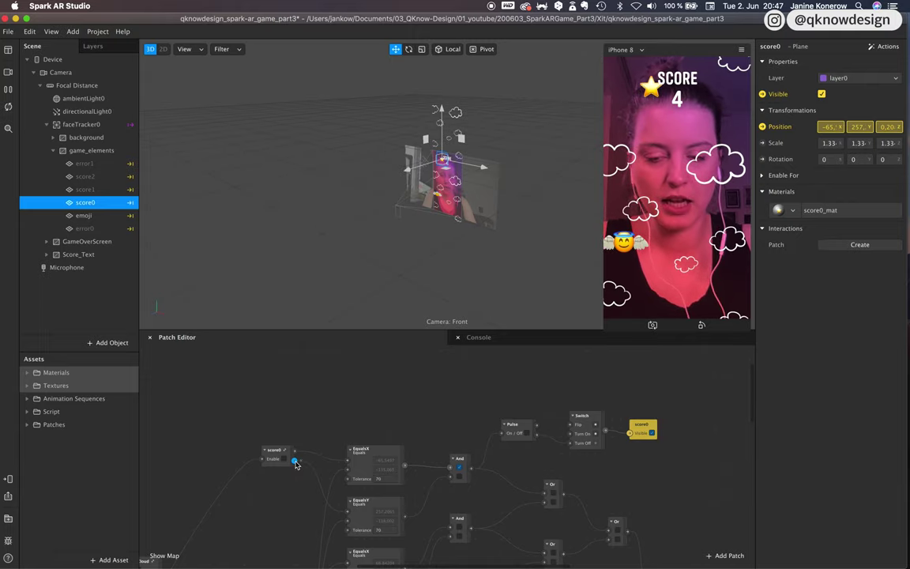
Add an Equals patch and a Value patch feeding Equals' second input.
right_click(420, 367)
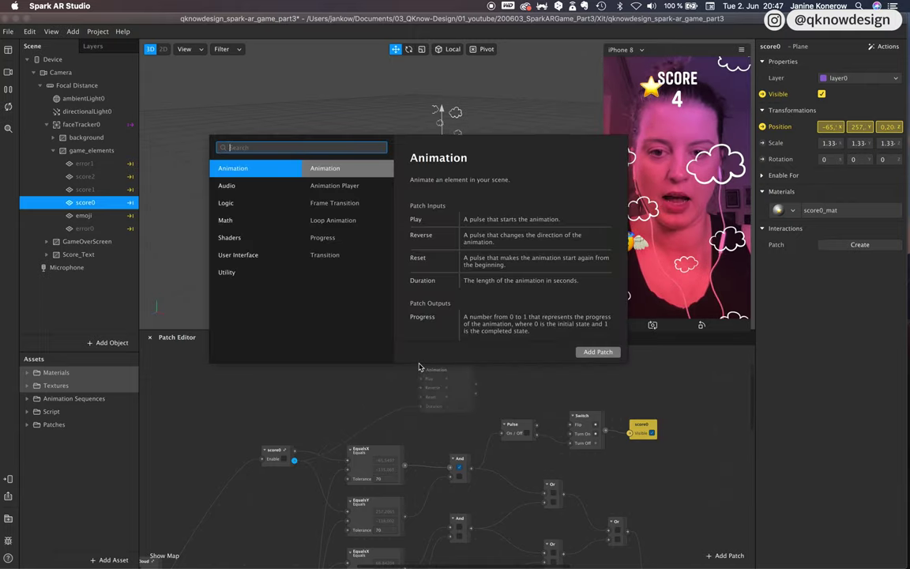
text(equ)
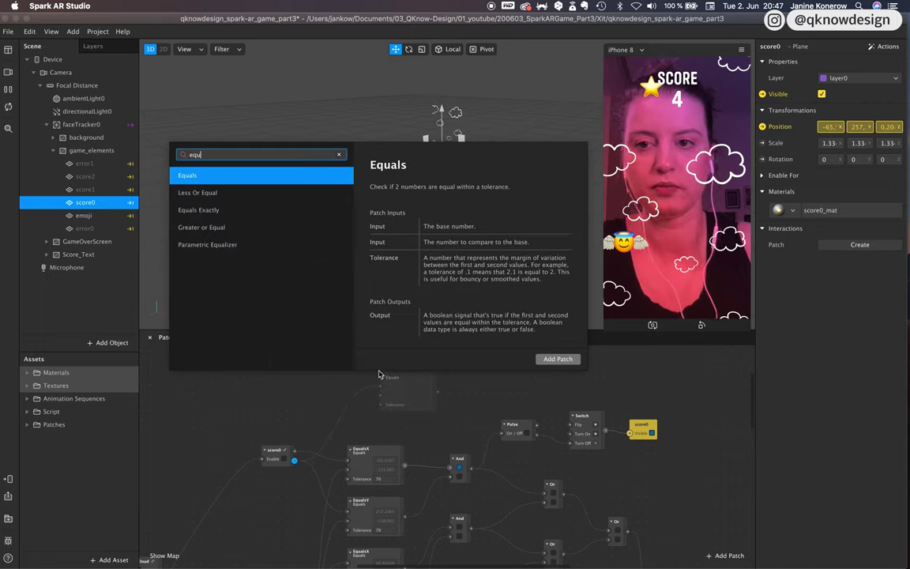
key(Return)
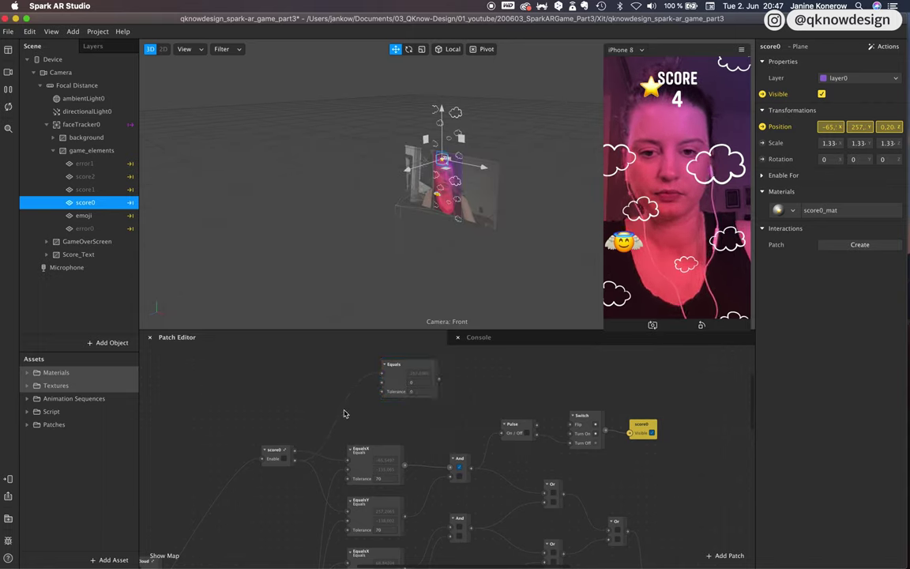
right_click(309, 409)
text(va)
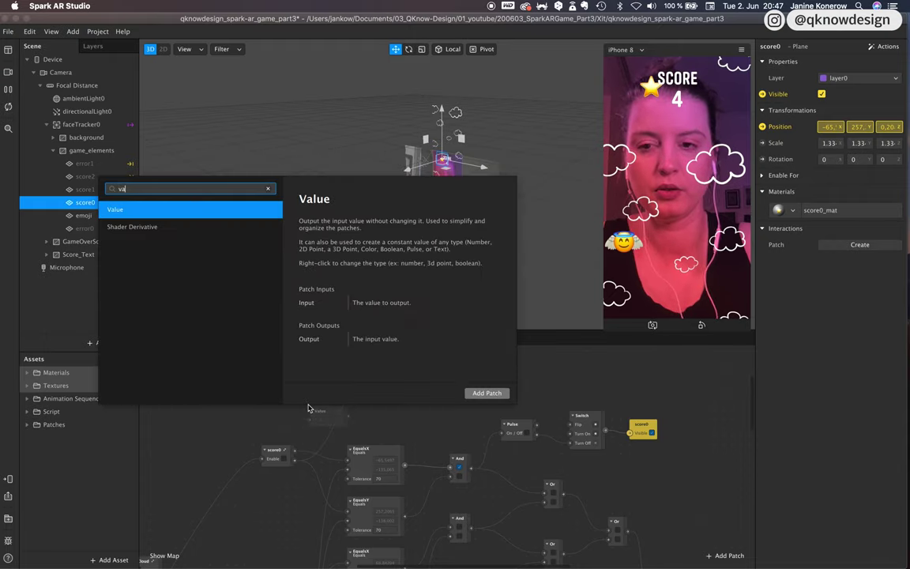
key(Return)
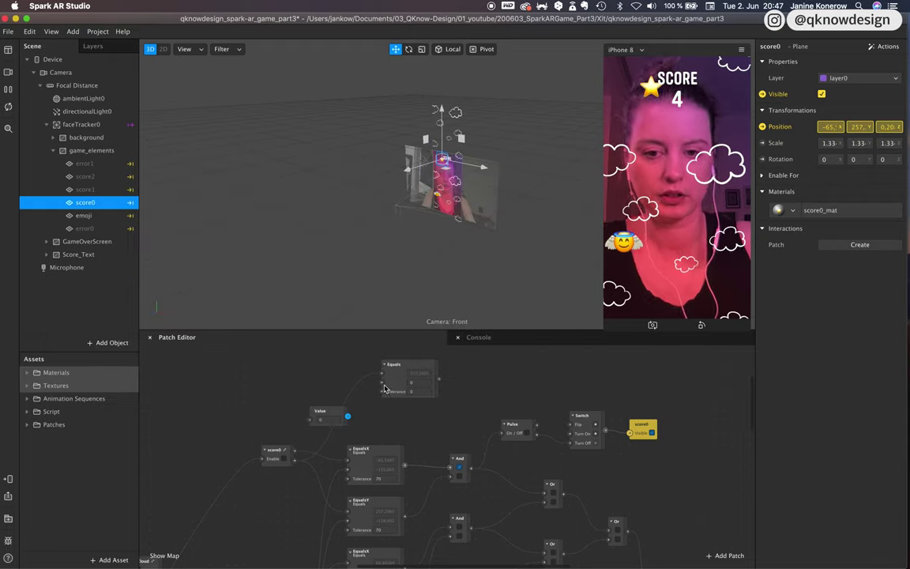
drag(382, 386, 321, 383)
click(335, 411)
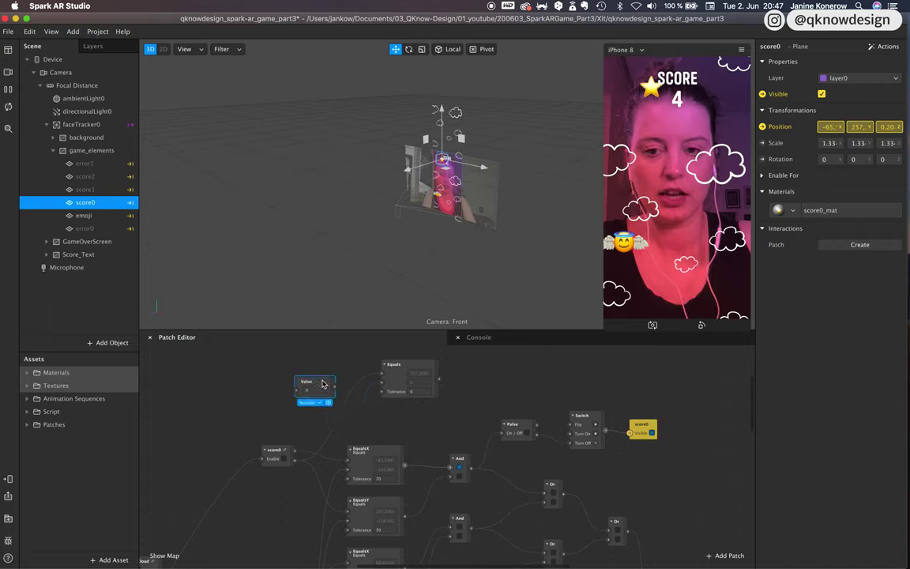
Change the Transition start value inside the score0 patch group.
double_click(277, 457)
click(384, 422)
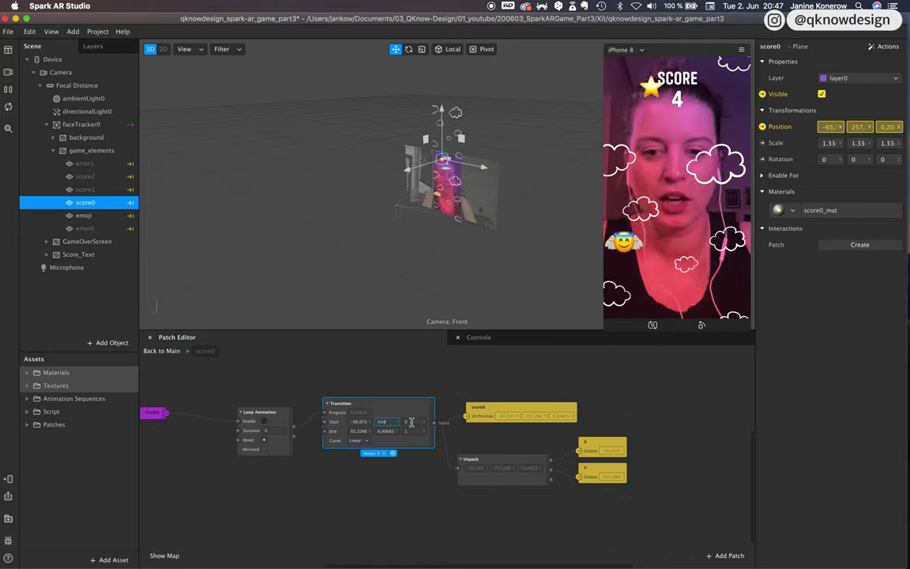
key(Return)
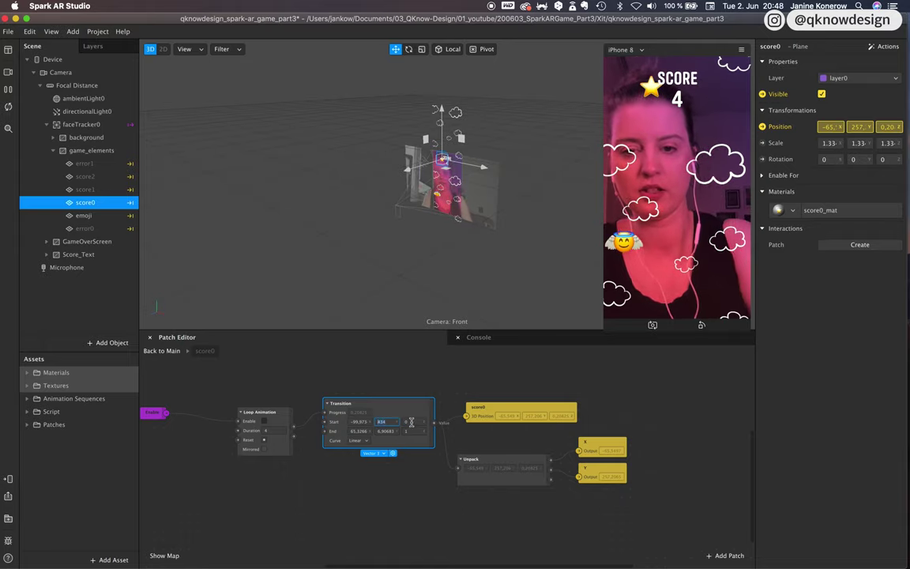
click(162, 351)
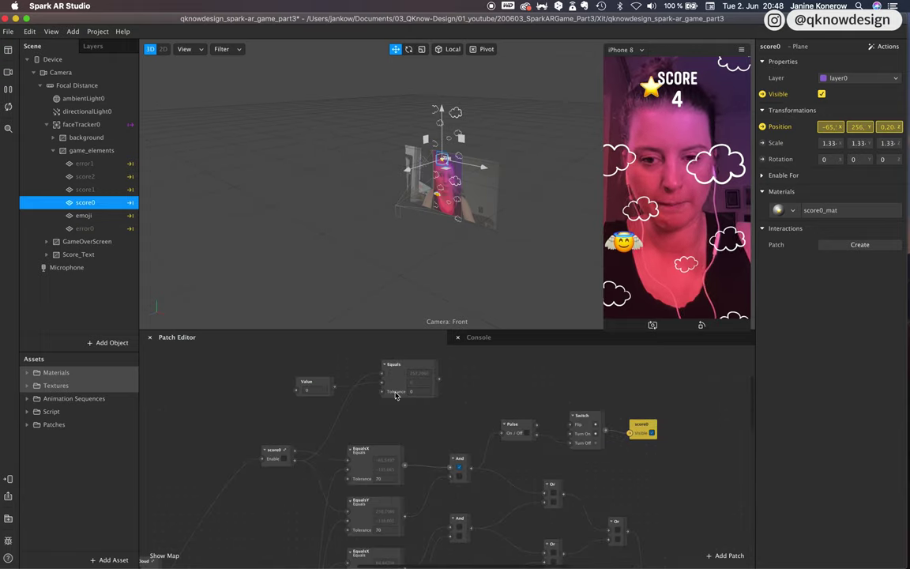
Reposition the two Pulse patches beside the Switch.
click(314, 391)
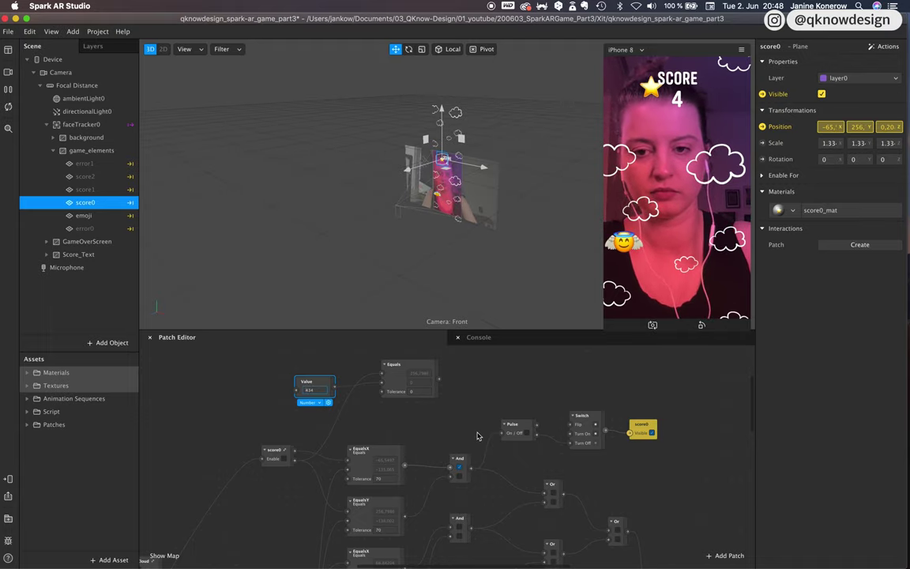
click(436, 392)
scroll(440, 401, right, 3)
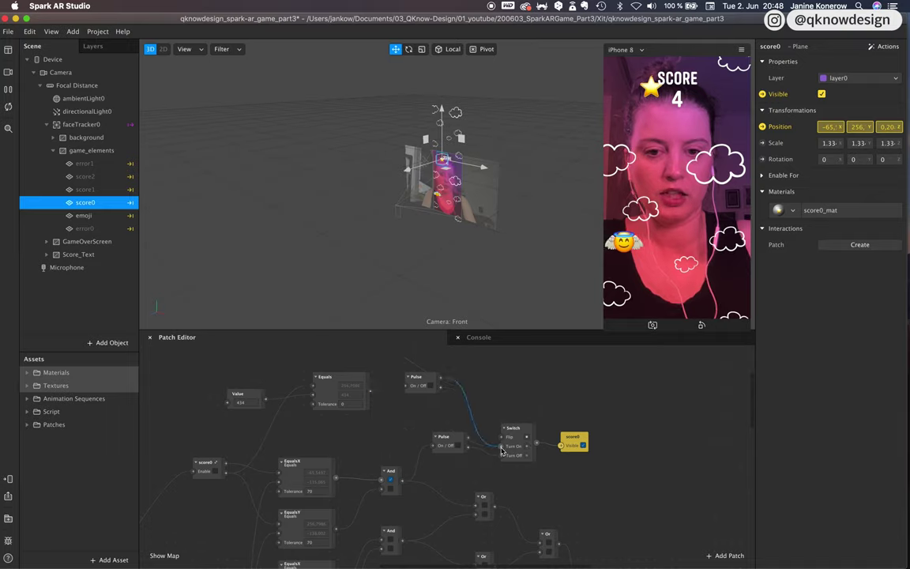
drag(454, 445, 447, 454)
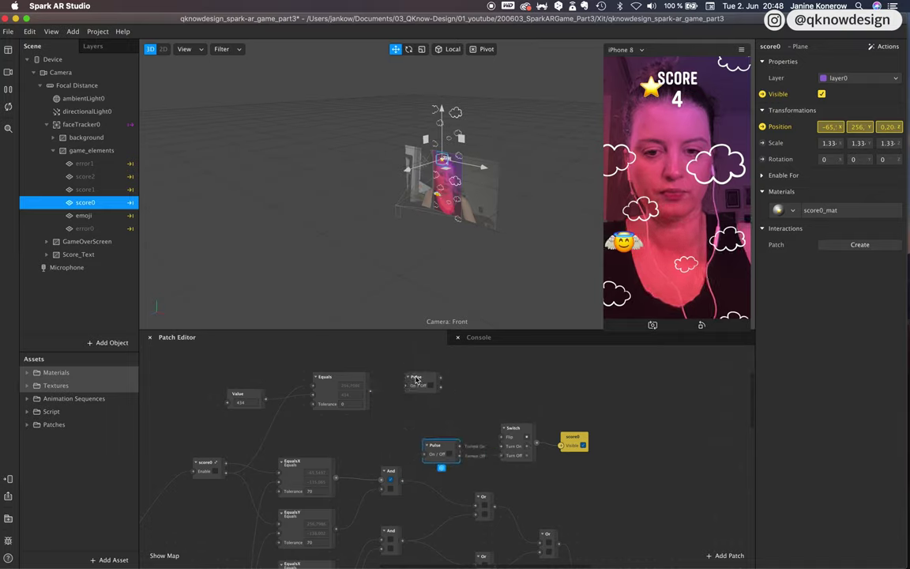
drag(417, 385, 423, 393)
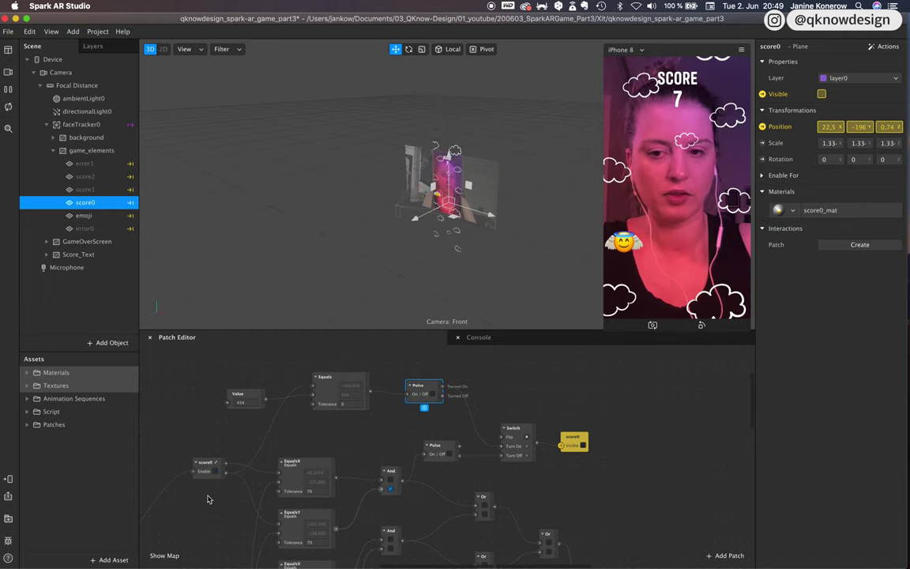
Set the Equals patch tolerance to 50 and restart the preview.
click(316, 375)
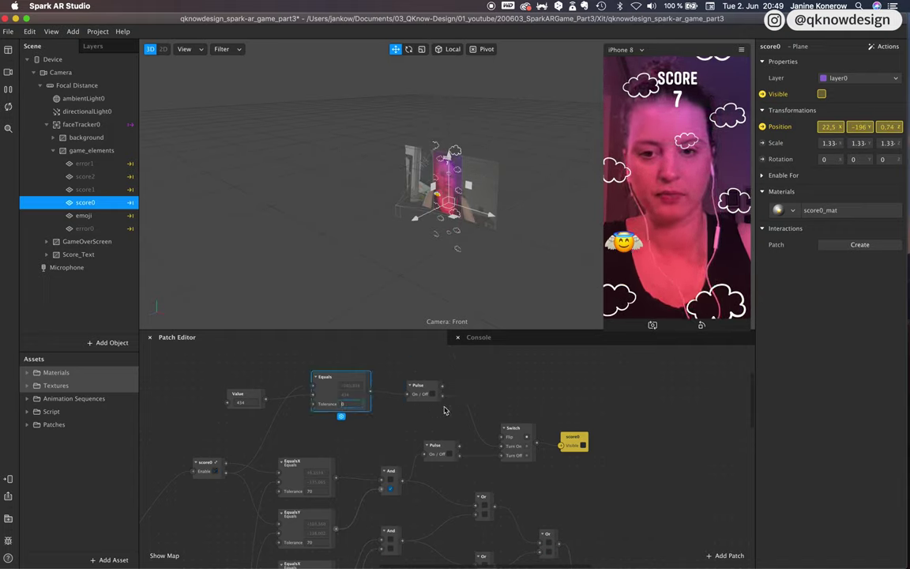
click(417, 440)
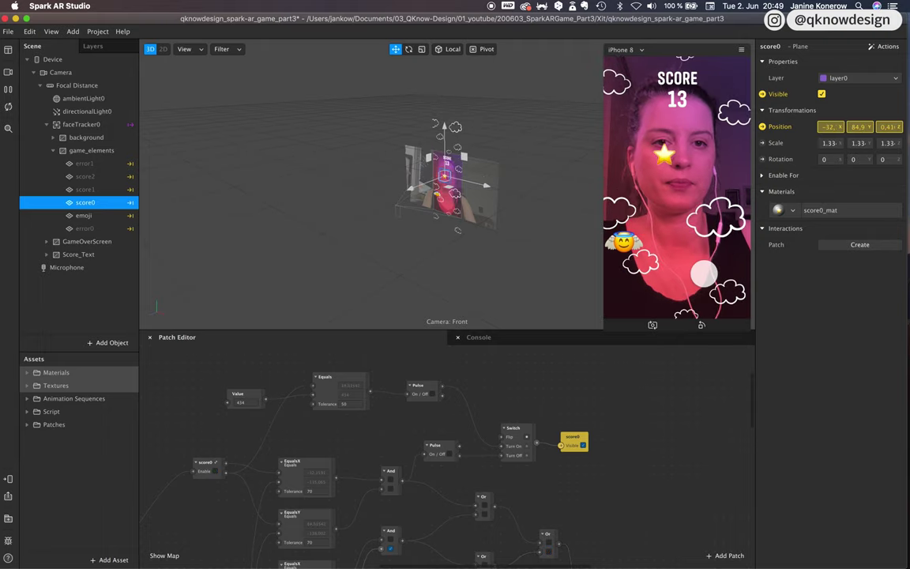
scroll(551, 421, up, 5)
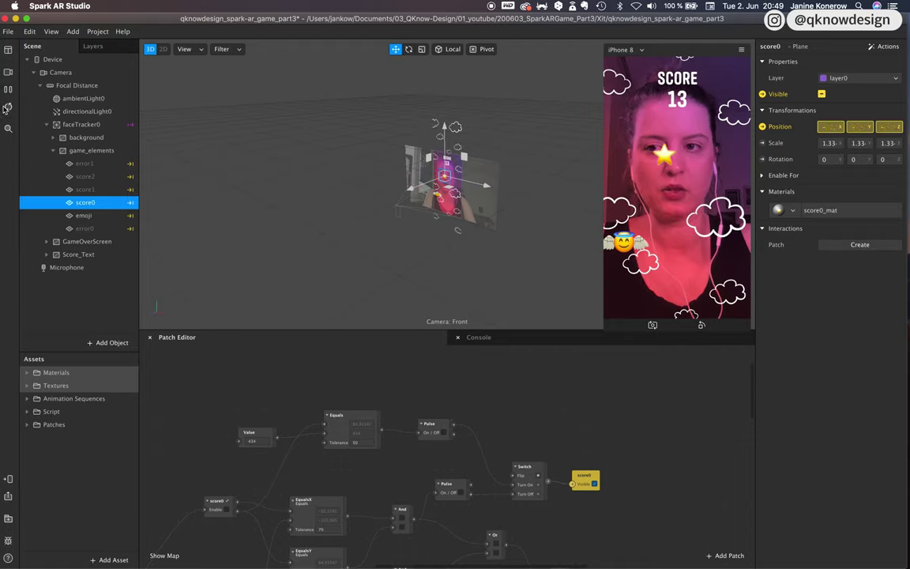
click(7, 107)
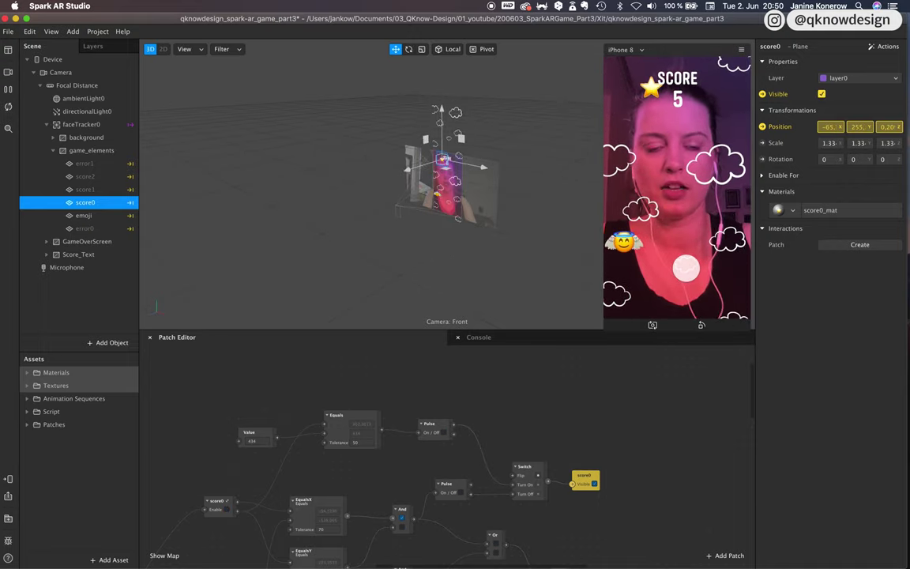
Add a Screen Tap patch to the patch graph.
right_click(442, 377)
text(sc)
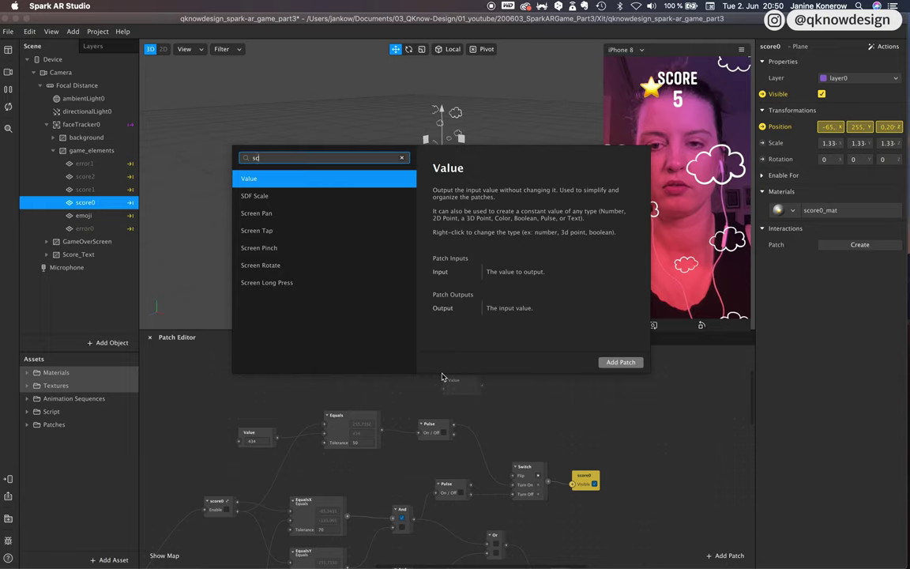
text(r)
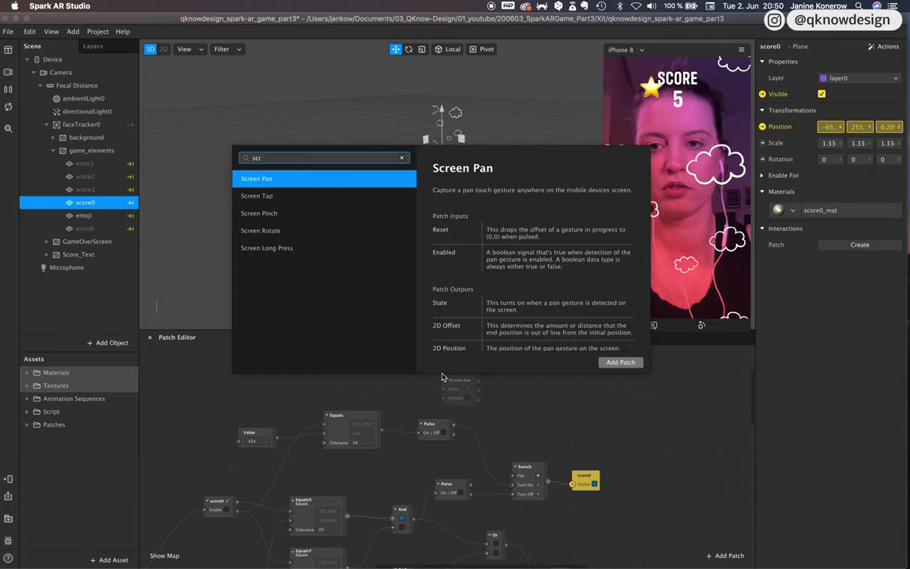
click(281, 198)
click(406, 431)
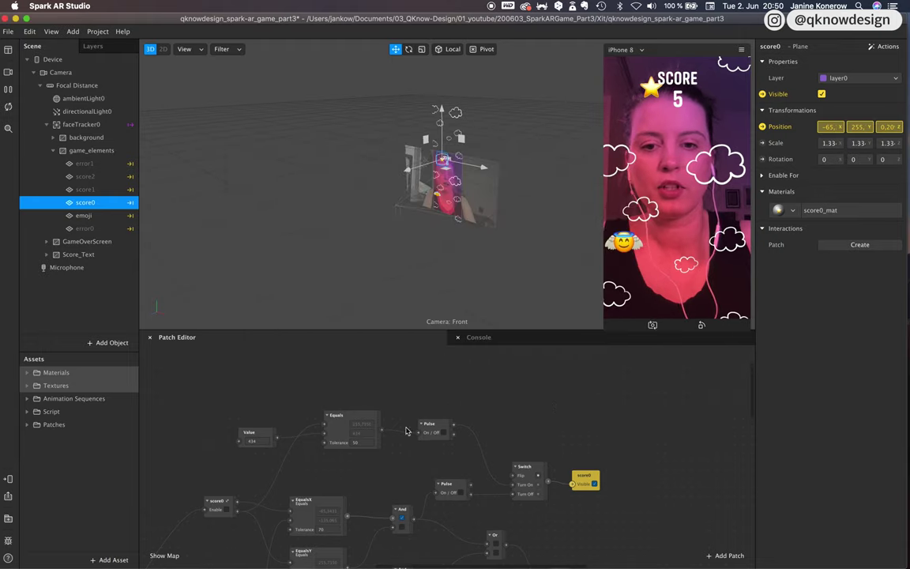
right_click(456, 395)
text(scree)
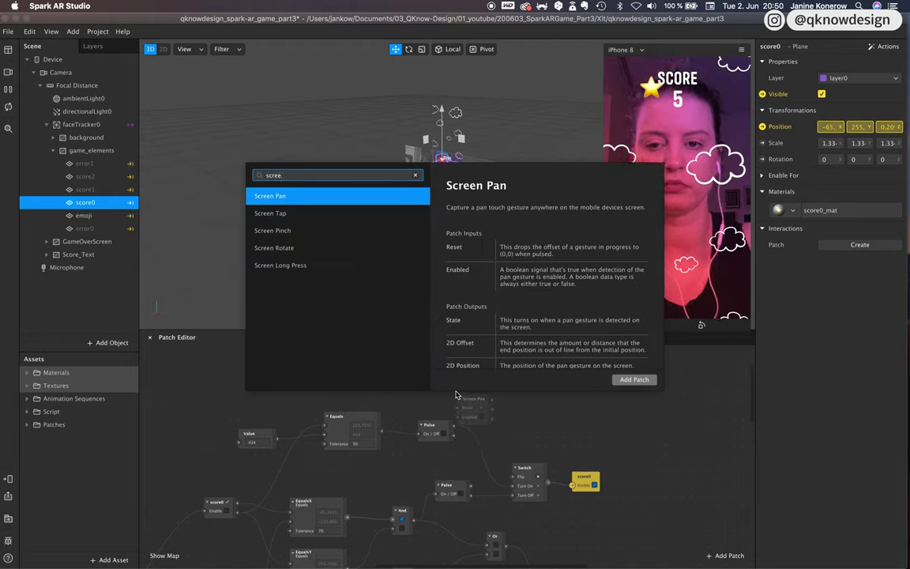
key(Down)
key(Return)
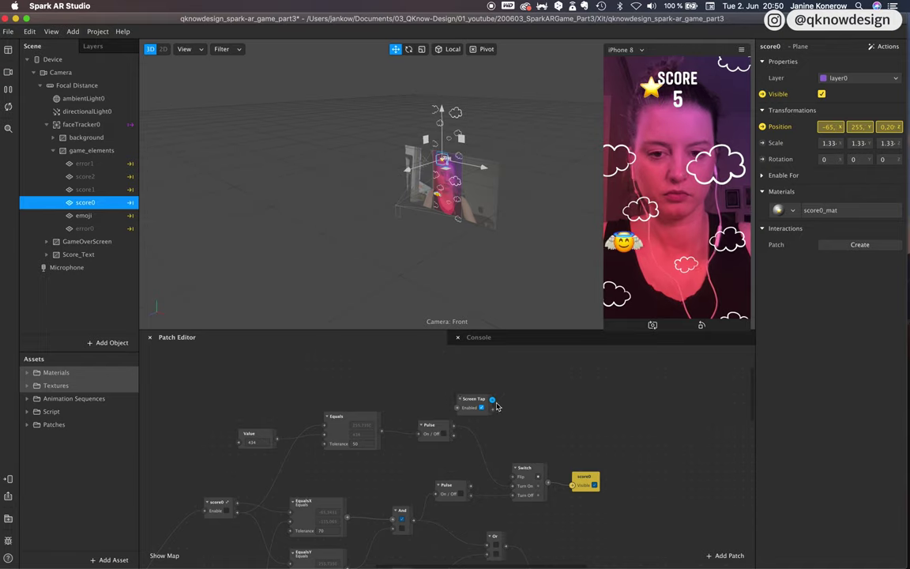
Connect the Screen Tap output to the Switch's Flip input.
scroll(428, 461, left, 5)
scroll(429, 459, left, 3)
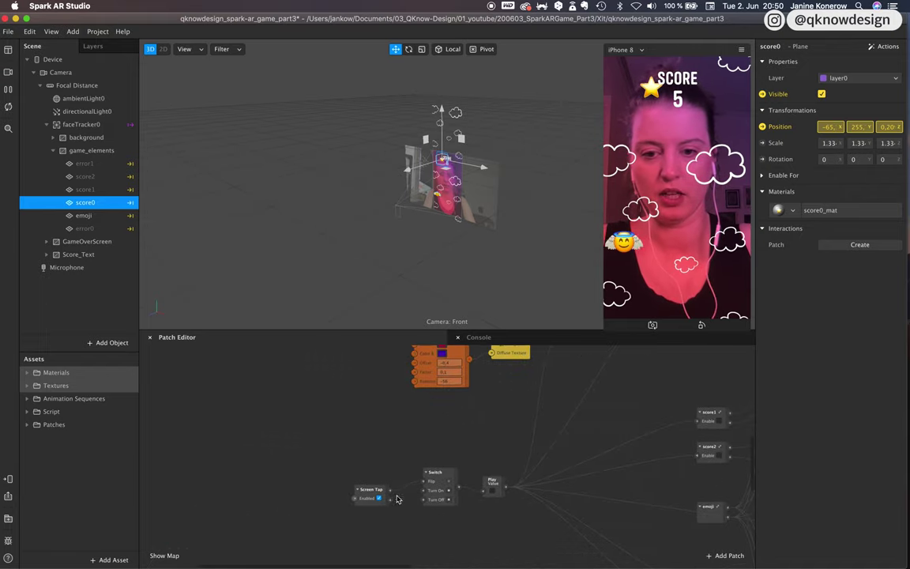
scroll(515, 489, right, 5)
scroll(514, 489, up, 5)
scroll(515, 489, right, 4)
scroll(514, 490, down, 3)
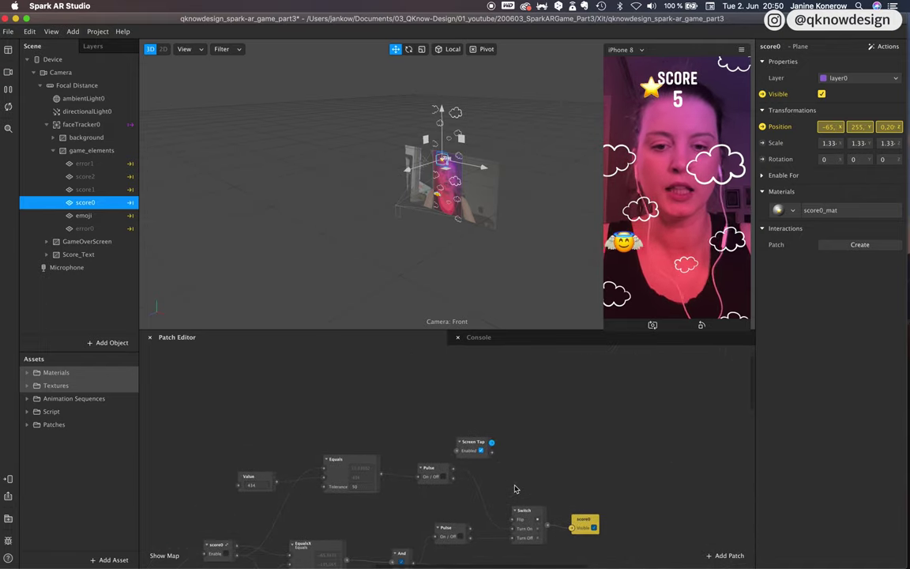
drag(528, 483, 503, 393)
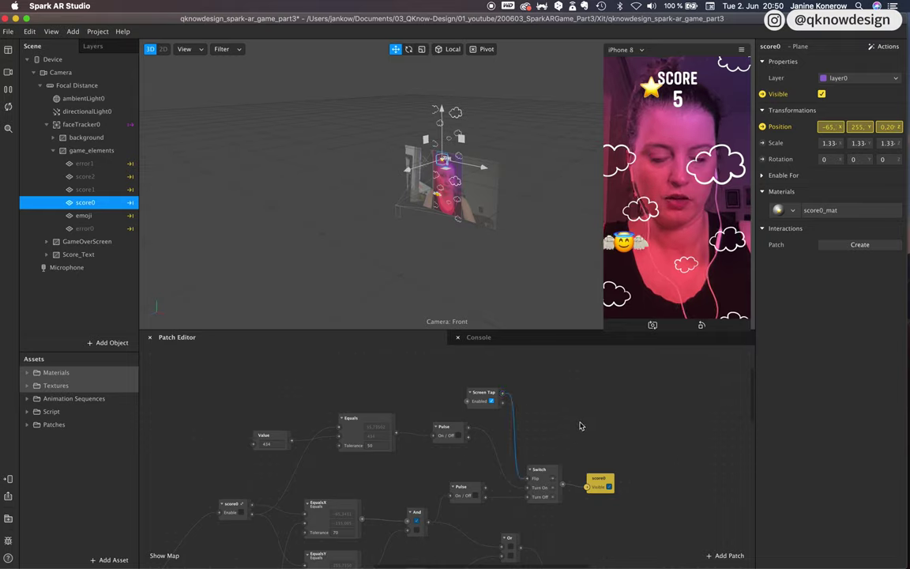
Tap the preview repeatedly to test toggling score0's visibility.
click(699, 253)
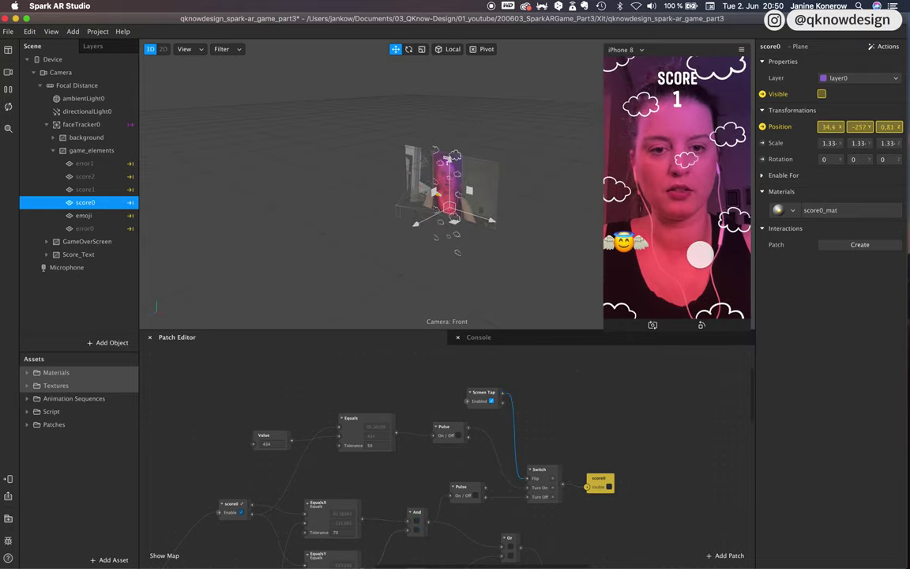
click(699, 253)
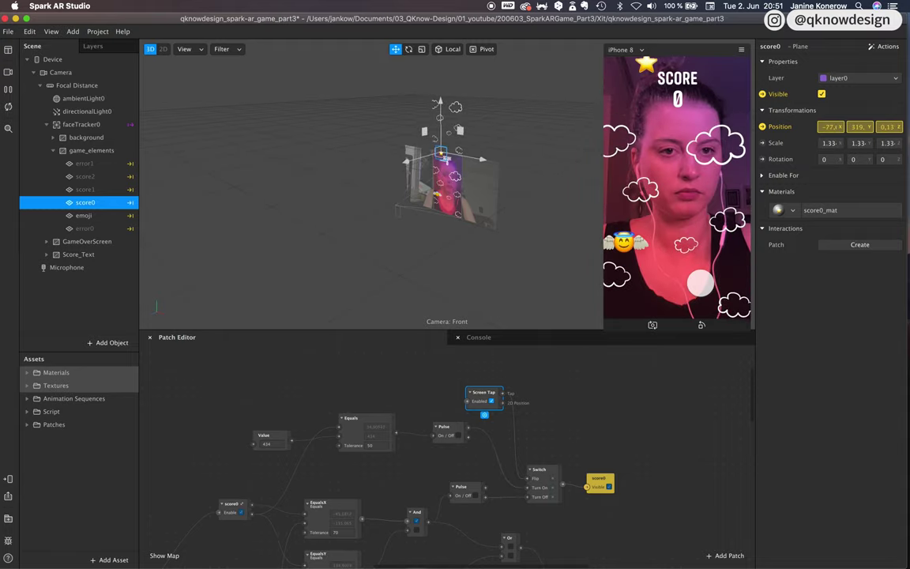
click(699, 283)
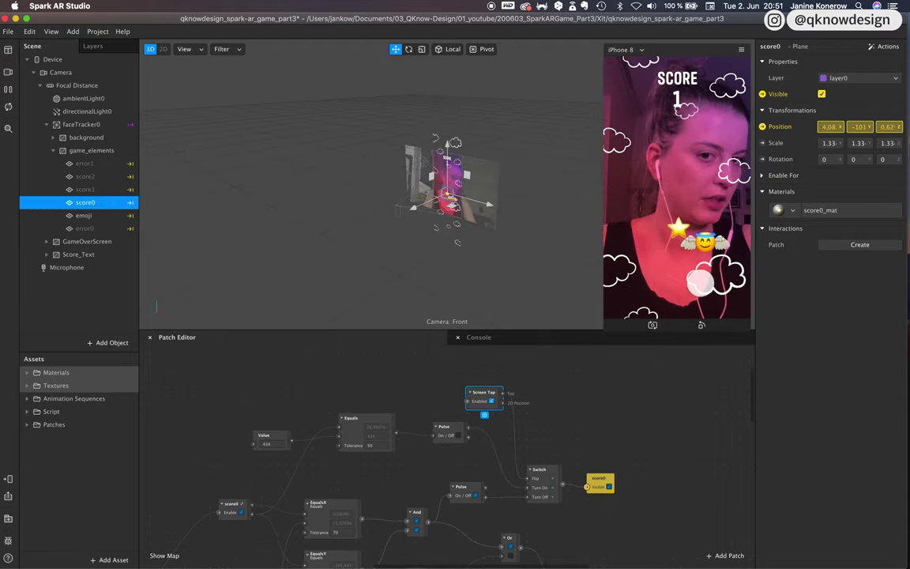
click(699, 283)
Nudge the Value patch and check its number stays at 434.
scroll(508, 477, left, 3)
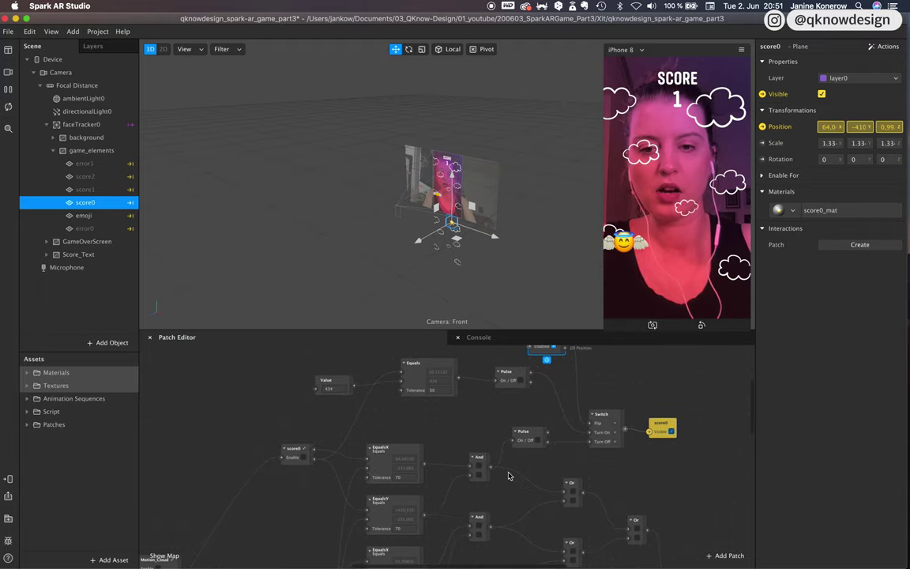
drag(301, 428, 310, 428)
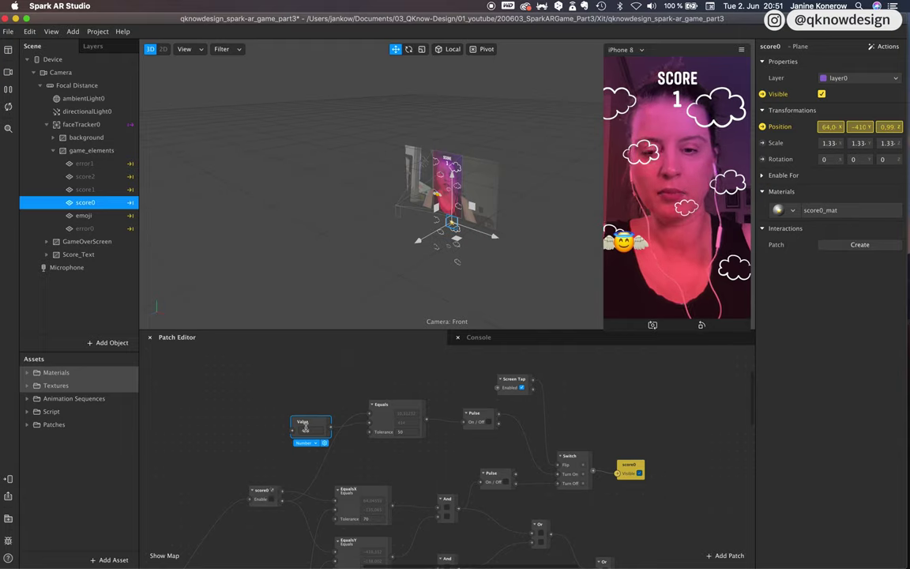
click(306, 428)
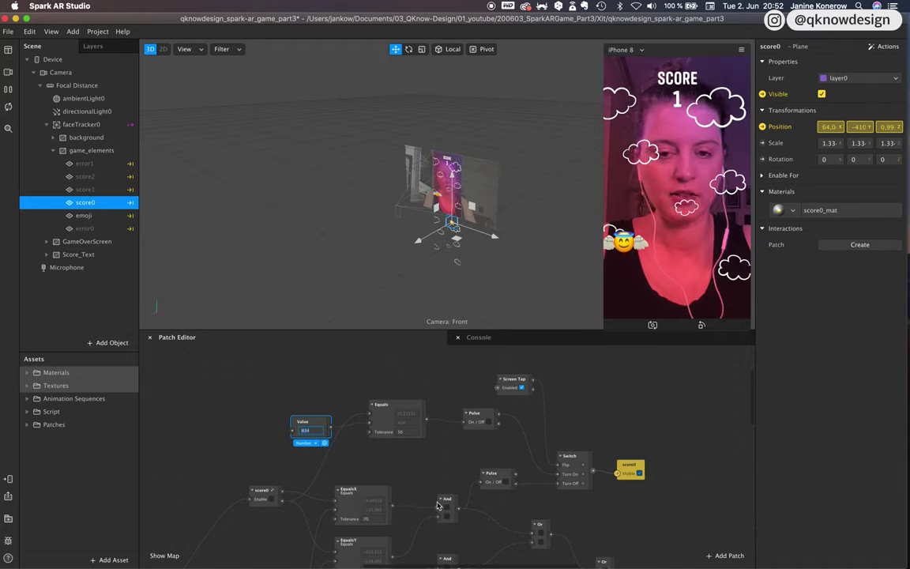
scroll(390, 549, down, 2)
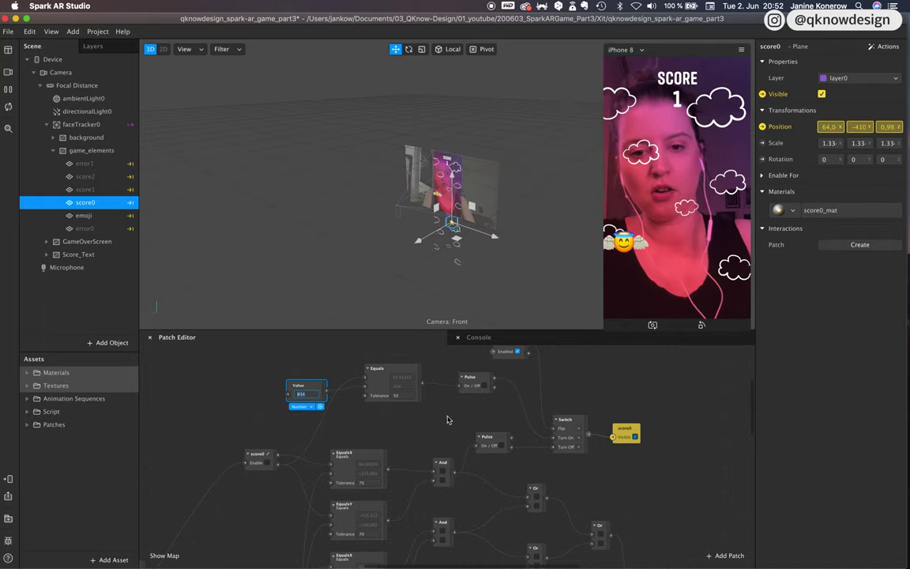
scroll(601, 415, up, 3)
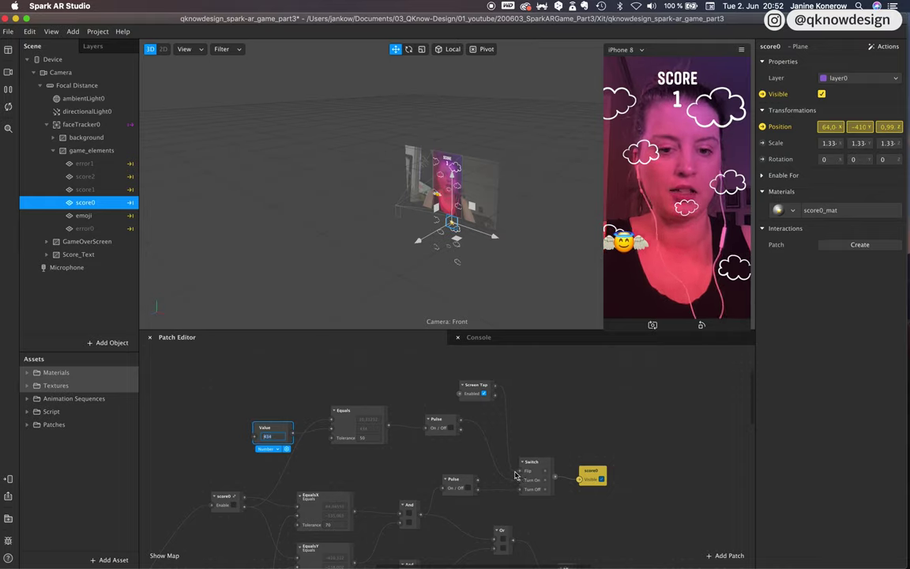
Restart the preview and wire Screen Tap's output into the Switch's Flip input.
drag(484, 393, 490, 431)
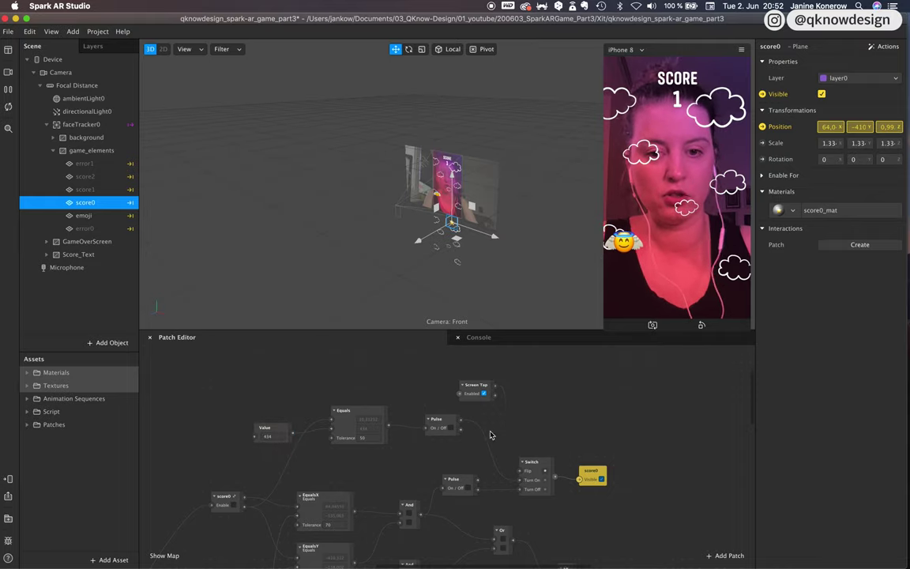
click(9, 108)
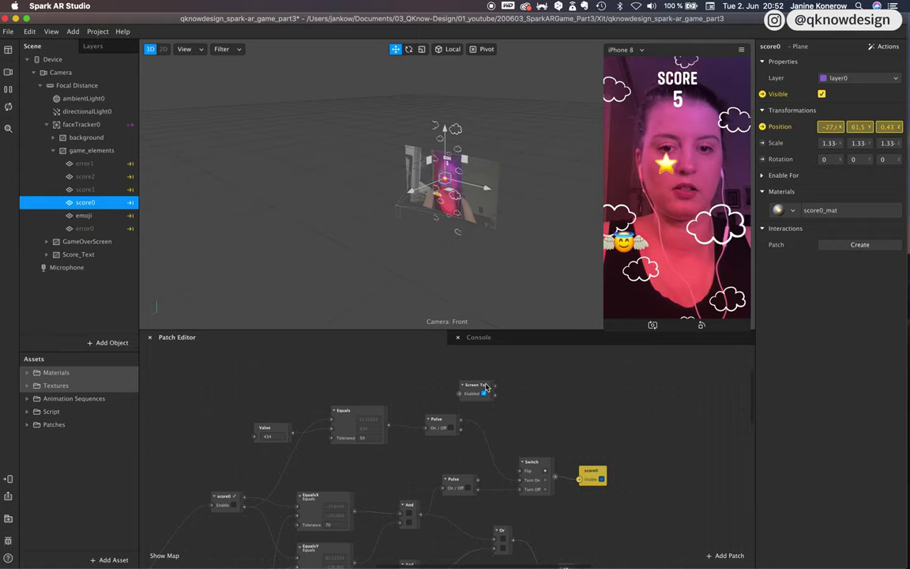
click(521, 472)
scroll(593, 507, down, 3)
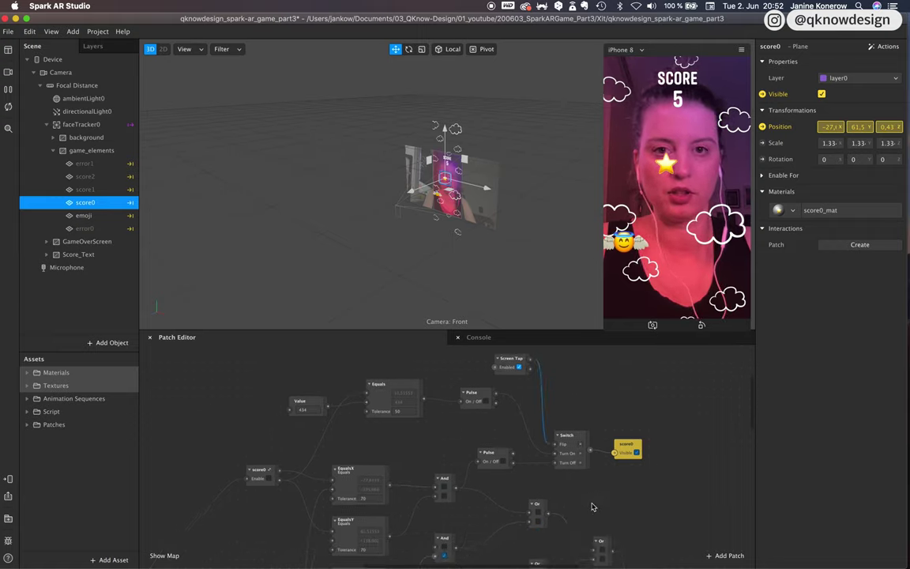
scroll(582, 437, up, 1)
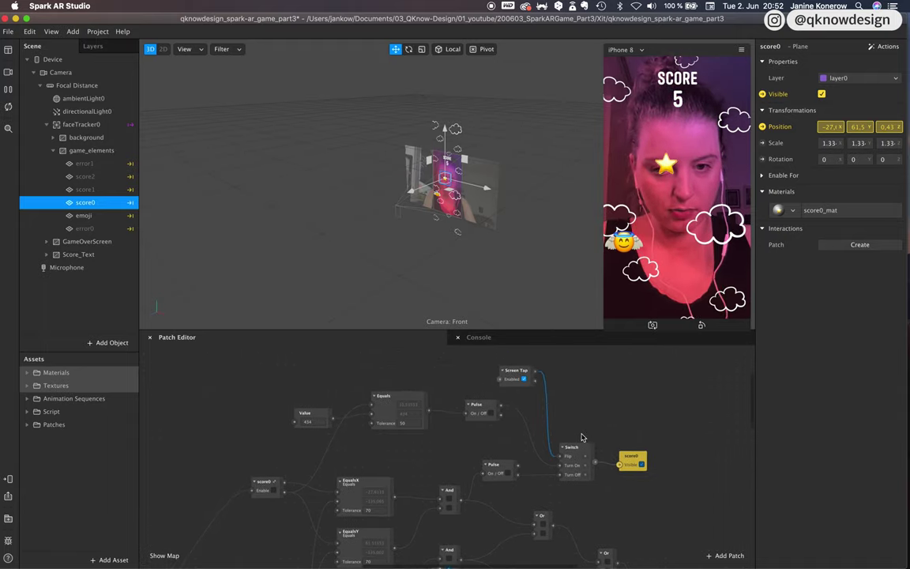
Group the Switch, Pulses, Screen Tap, Equals and Value patches into a visible0 node.
click(582, 455)
click(583, 455)
shift+click(496, 468)
shift+click(477, 407)
shift+click(511, 379)
shift+click(395, 407)
shift+click(308, 418)
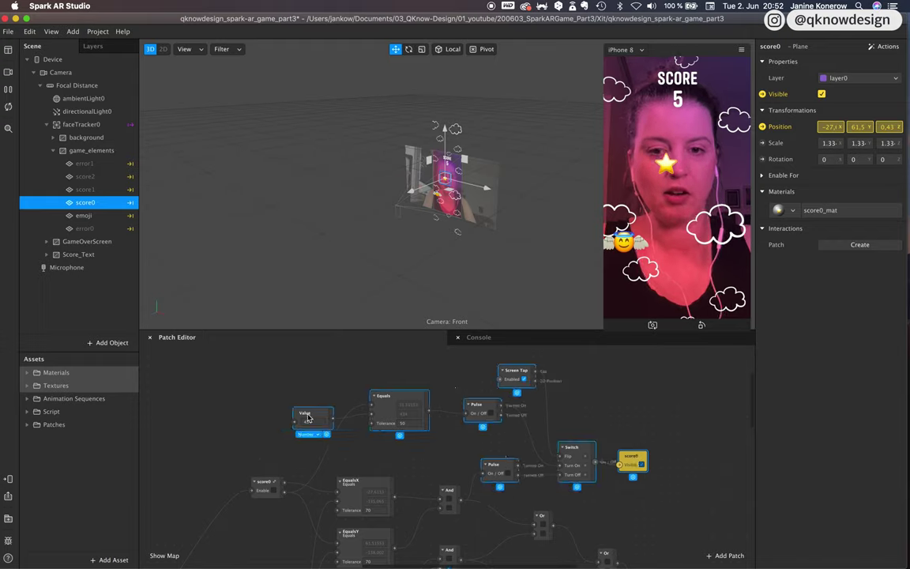
right_click(394, 398)
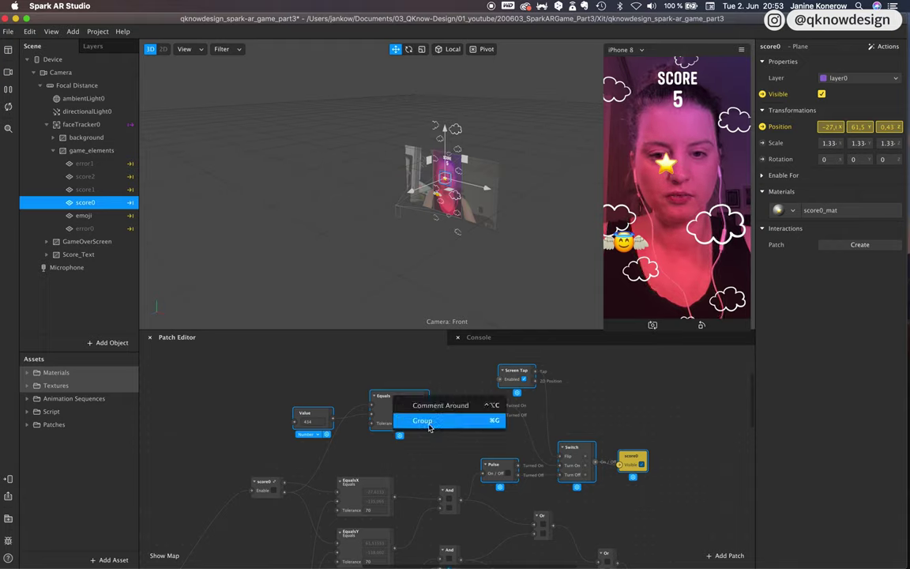
click(429, 427)
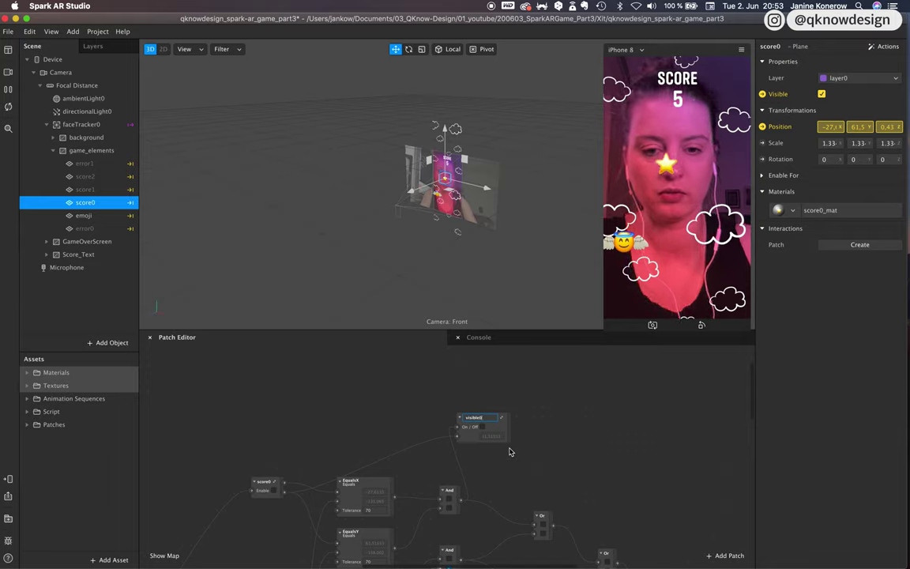
Move visible0 down-left and shift the EqualsX, score0 and And nodes up together.
drag(489, 425, 368, 441)
scroll(404, 452, down, 3)
shift+click(401, 434)
shift+click(276, 435)
shift+click(465, 439)
drag(464, 440, 468, 378)
scroll(468, 378, down, 5)
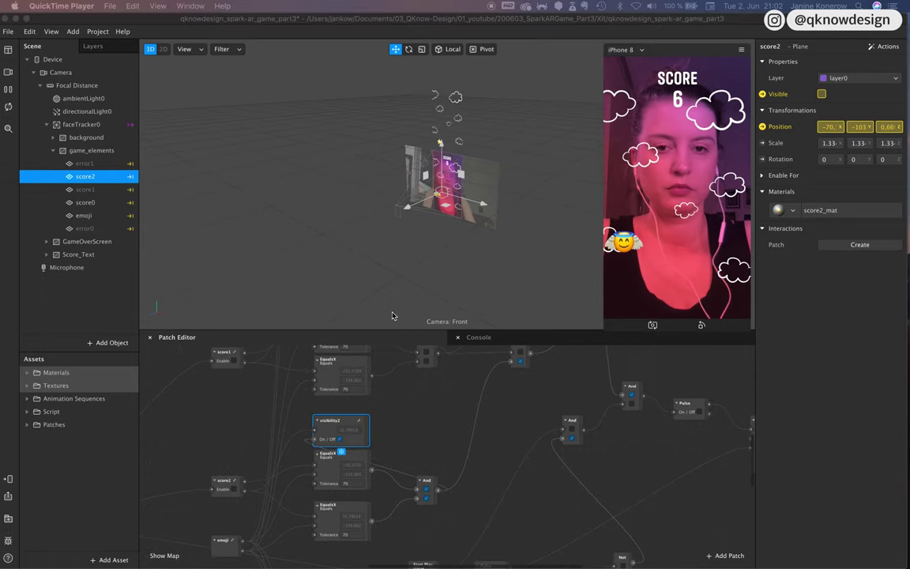
scroll(457, 407, up, 4)
scroll(457, 409, up, 5)
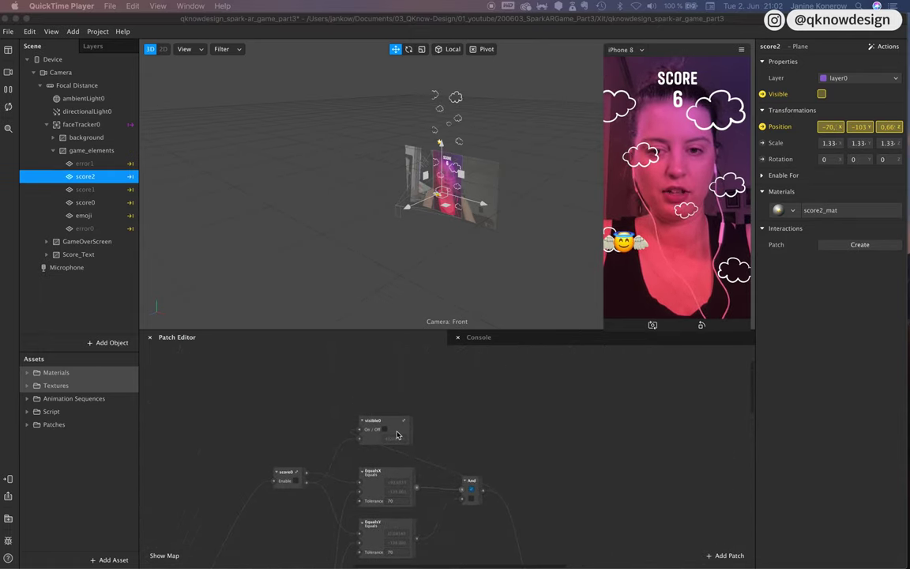
click(392, 447)
scroll(407, 475, down, 5)
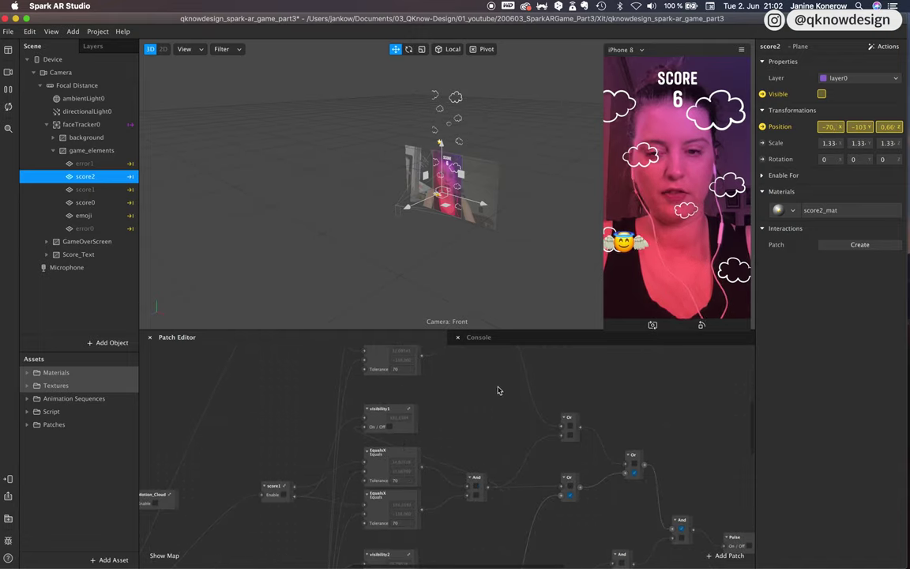
scroll(458, 471, down, 2)
scroll(458, 470, up, 1)
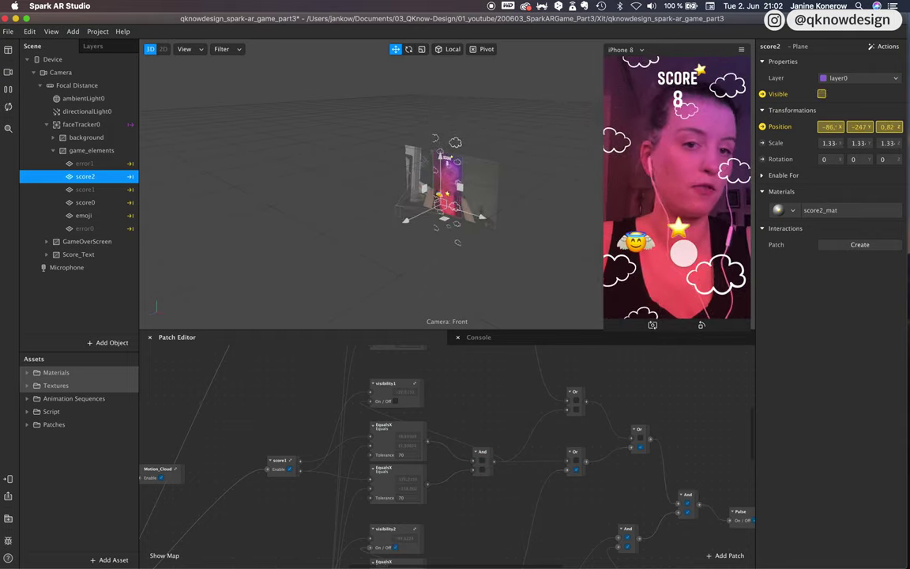
Nudge the visible0 node slightly lower in the patch graph.
click(388, 397)
scroll(391, 396, up, 5)
click(397, 389)
drag(398, 390, 398, 398)
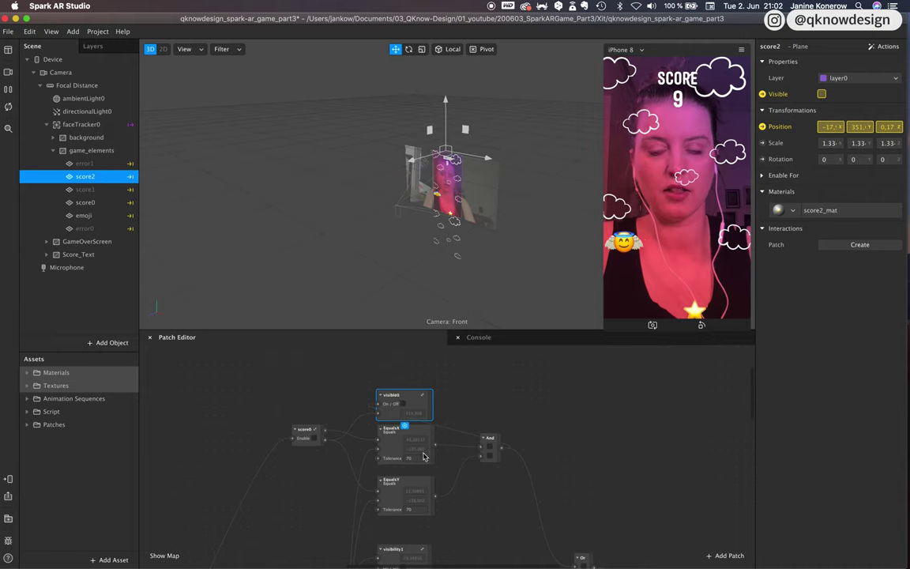
scroll(408, 403, down, 10)
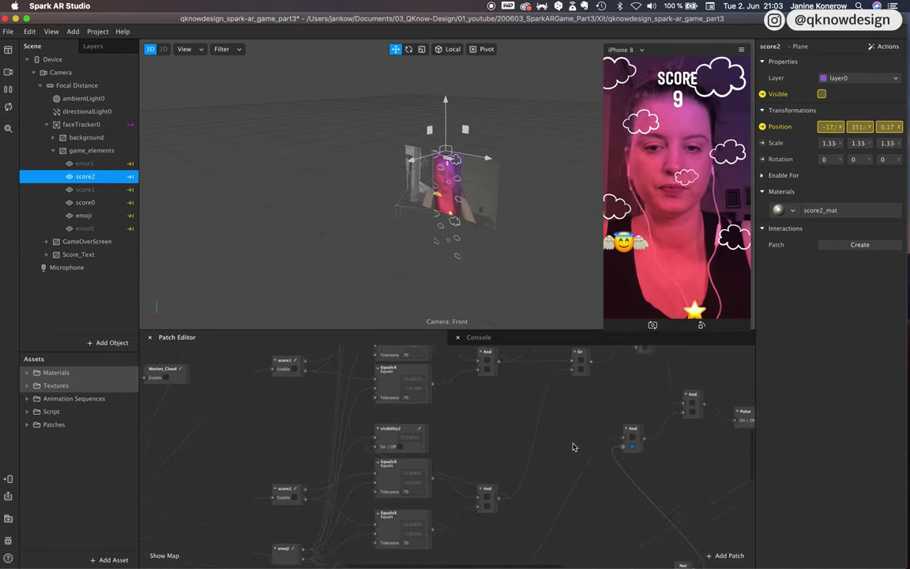
scroll(574, 447, down, 10)
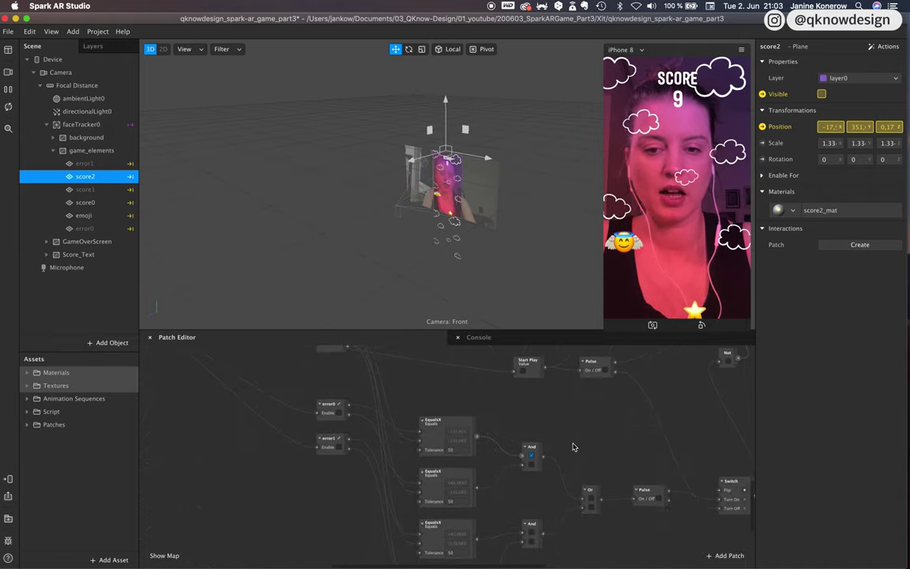
scroll(574, 448, down, 1)
scroll(460, 448, up, 3)
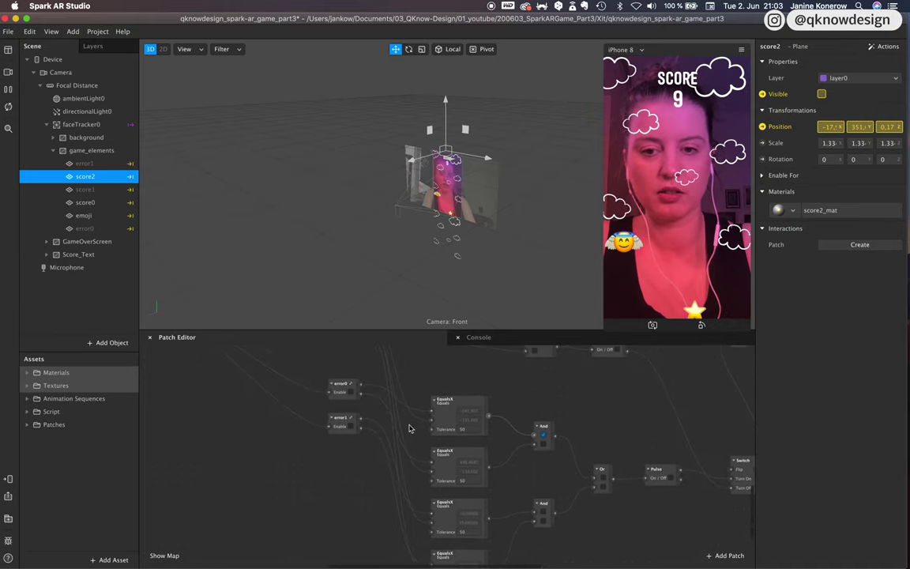
Inside error0, connect Loop Animation's progress to the Transition's progress.
click(346, 400)
double_click(346, 400)
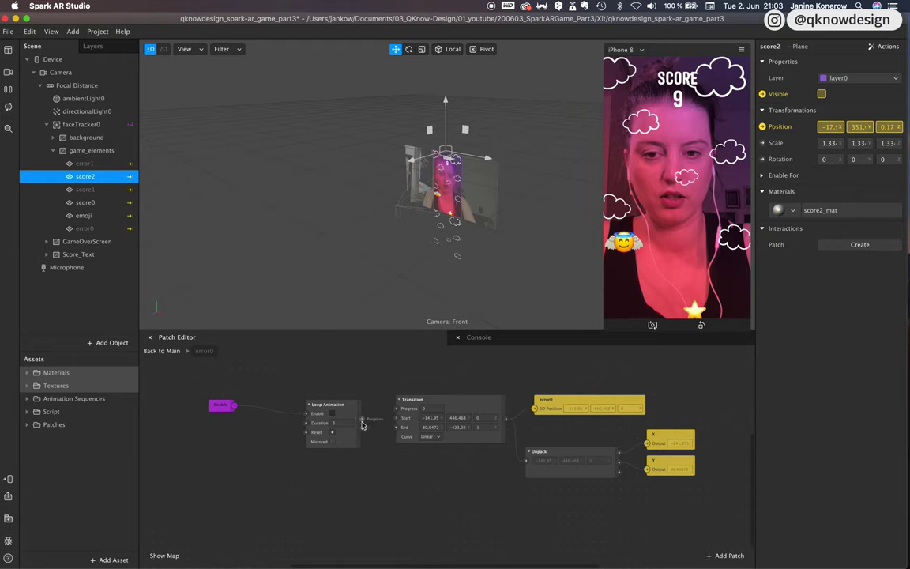
drag(361, 418, 397, 408)
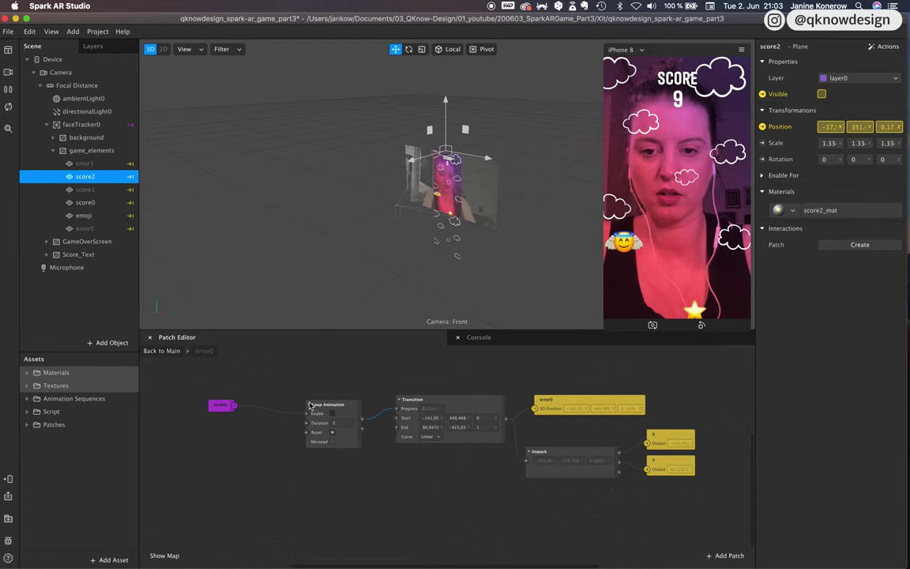
click(161, 351)
Make the same Loop Animation-to-Transition progress connection inside error1.
click(343, 421)
double_click(343, 420)
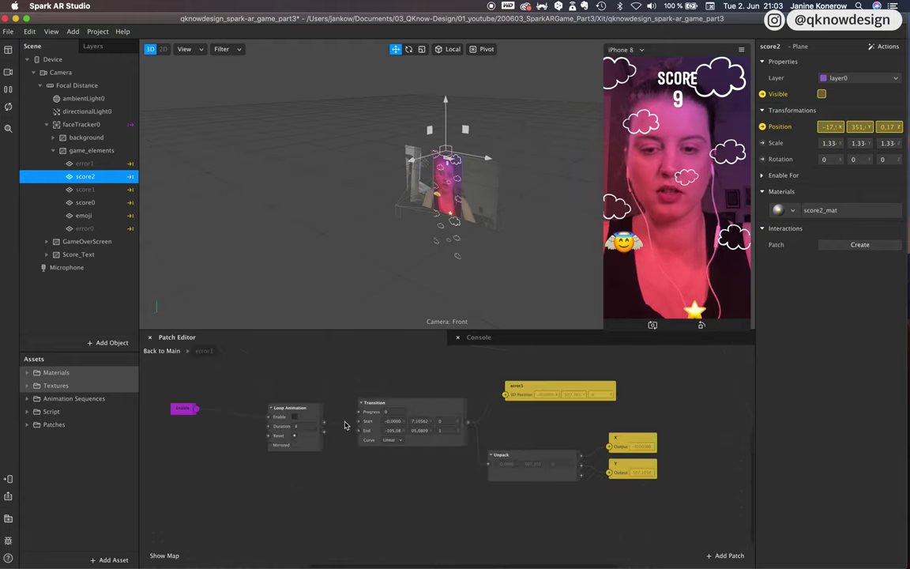
drag(324, 421, 361, 412)
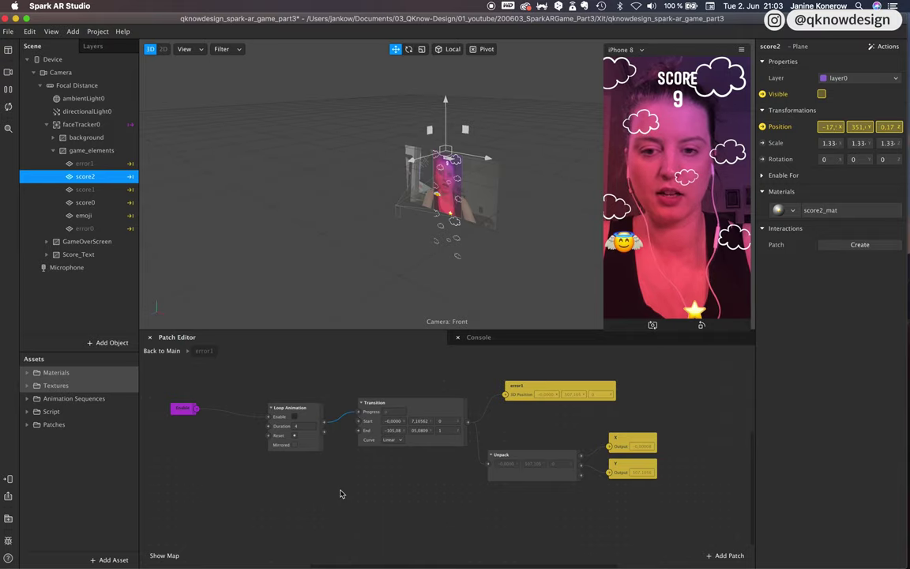
Return to the main patch graph with error0 and error1 selected, then look over the graph.
click(162, 351)
click(85, 228)
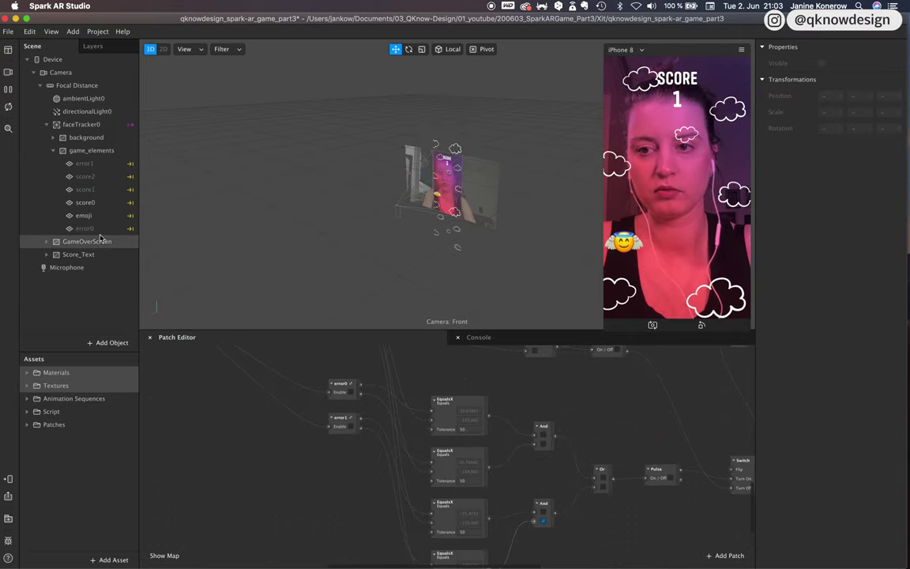
super+click(87, 163)
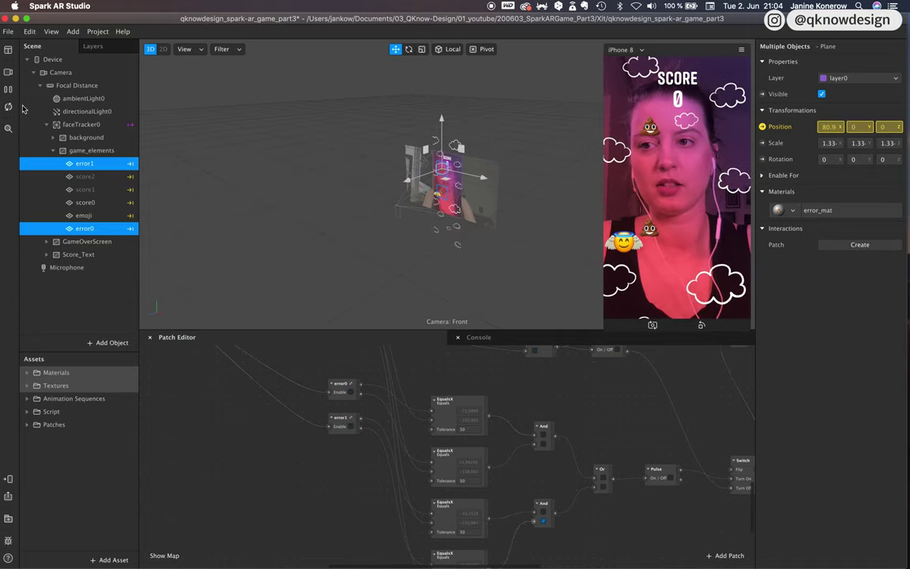
scroll(517, 433, down, 10)
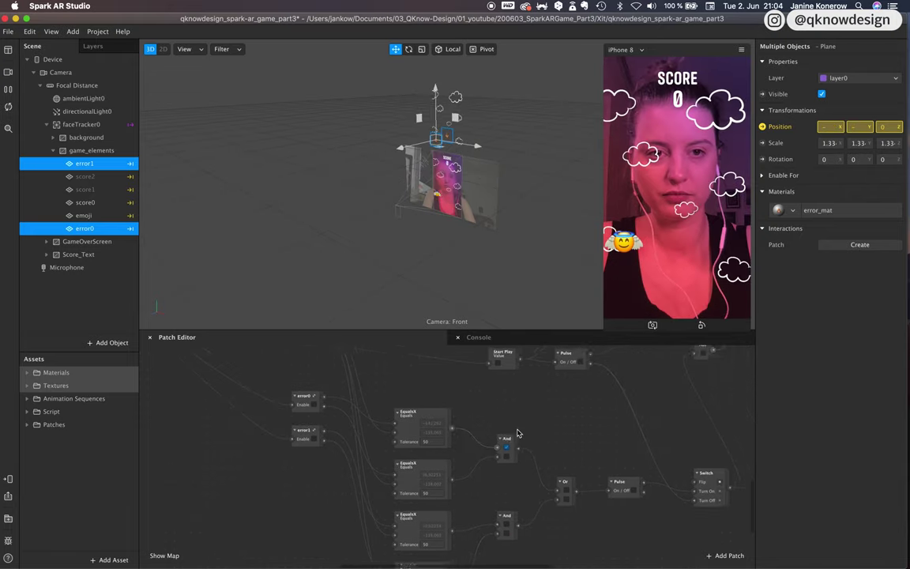
scroll(517, 433, up, 10)
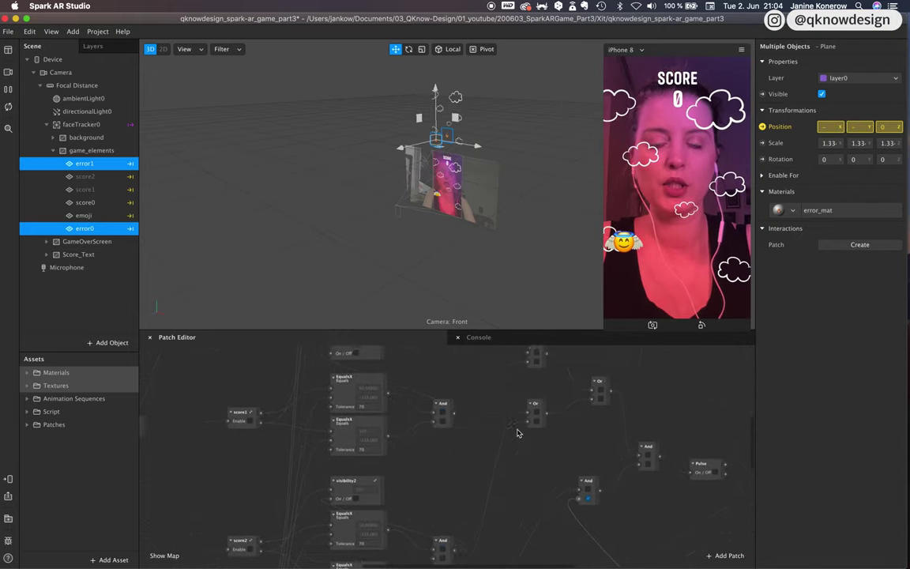
scroll(518, 433, up, 1)
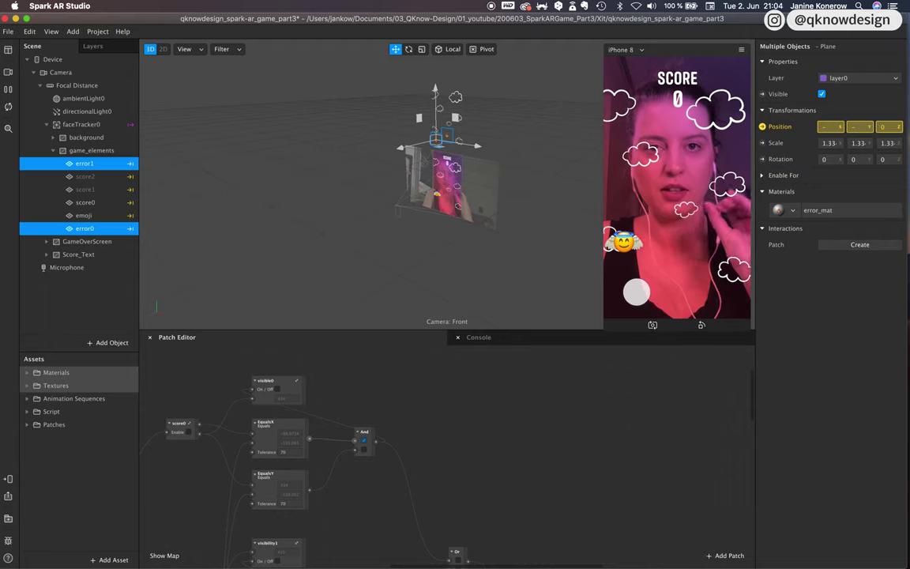
scroll(636, 450, down, 5)
scroll(636, 450, right, 4)
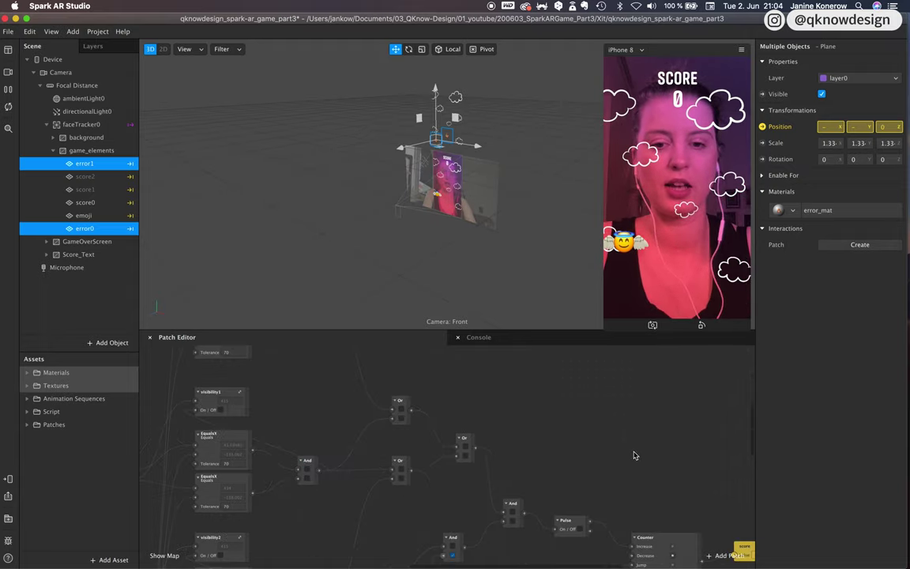
scroll(634, 455, left, 2)
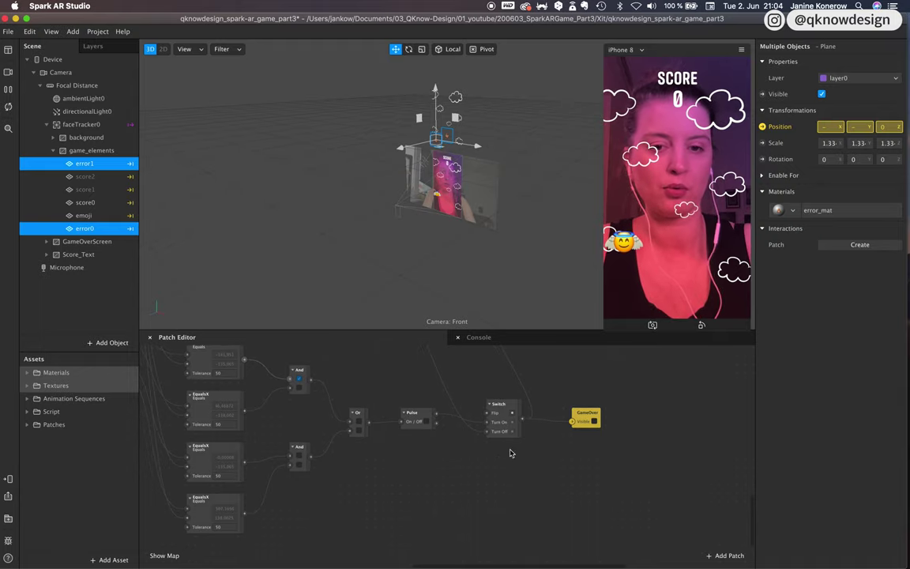
scroll(528, 466, left, 3)
scroll(528, 466, down, 3)
scroll(533, 462, up, 5)
scroll(534, 462, left, 3)
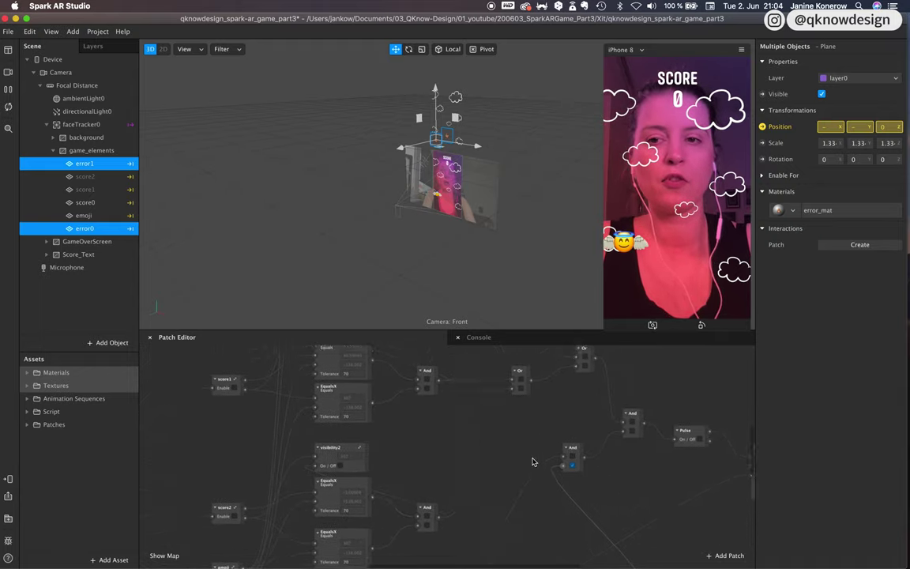
scroll(391, 425, up, 4)
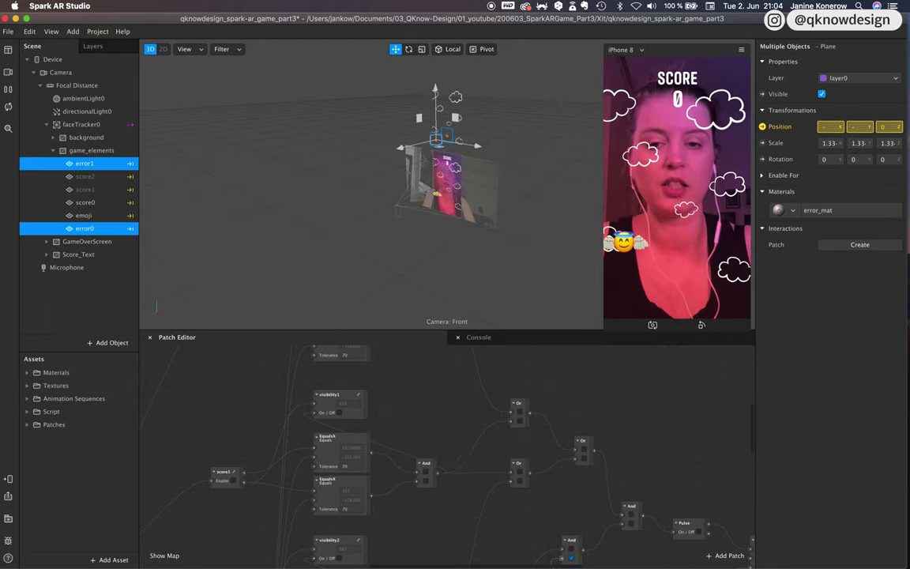
Launch Adobe Audition from the Dock after briefly checking the Downloads stack.
mouse_move(369, 557)
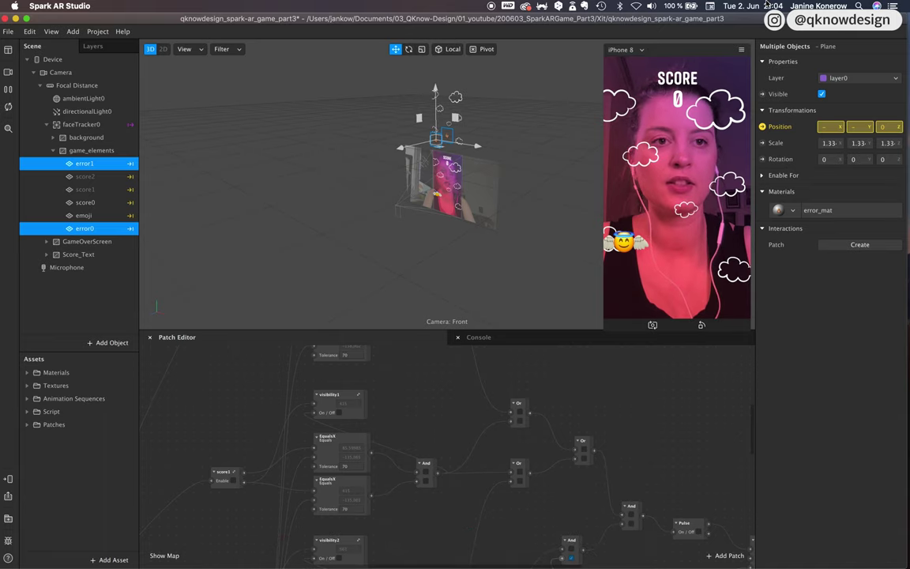
click(540, 488)
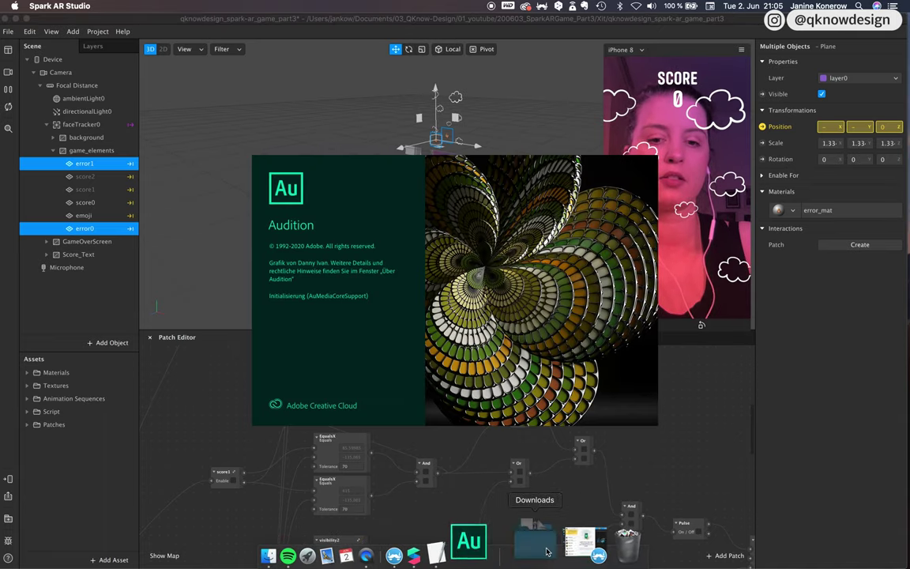
click(547, 551)
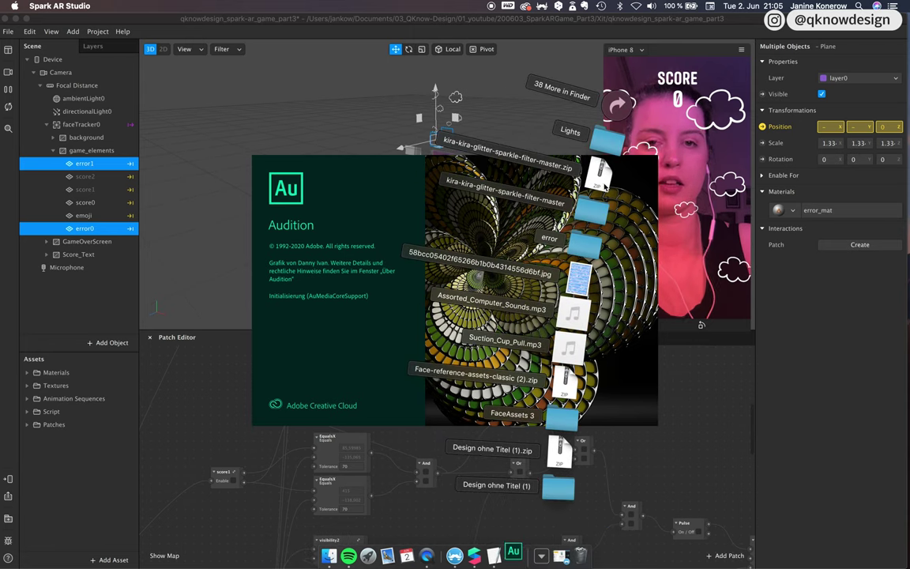
click(427, 330)
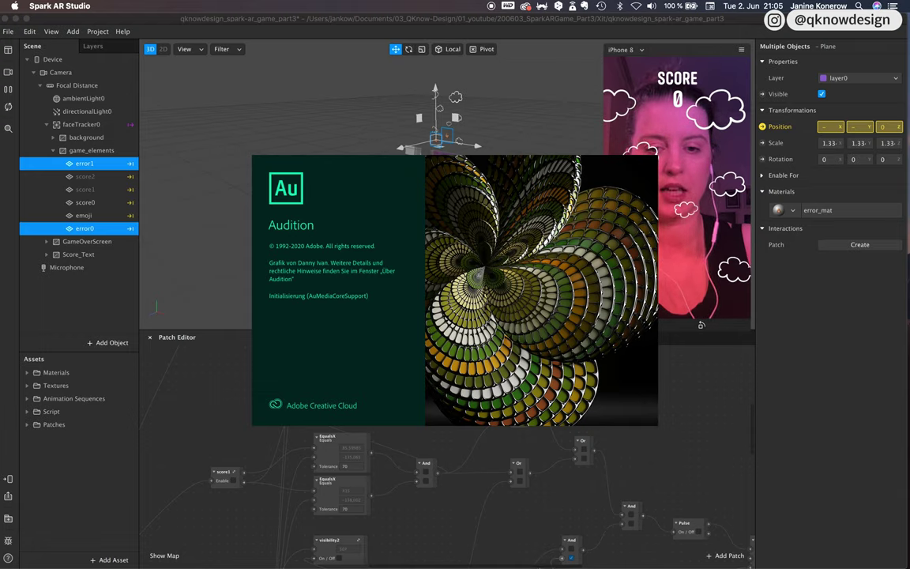
mouse_move(544, 528)
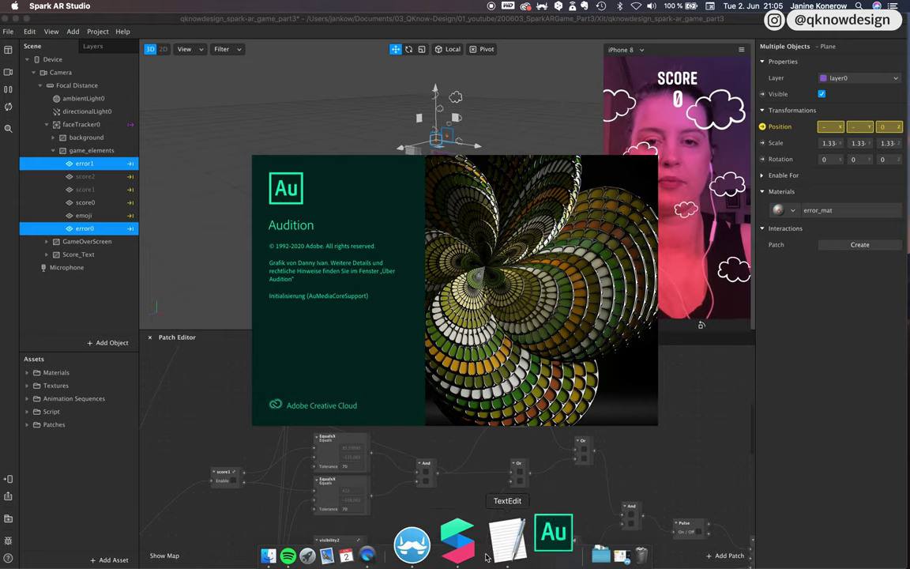
Quick Look score_sound_1.m4a and erroe_sound_1.m4a in the sounds folder.
click(338, 540)
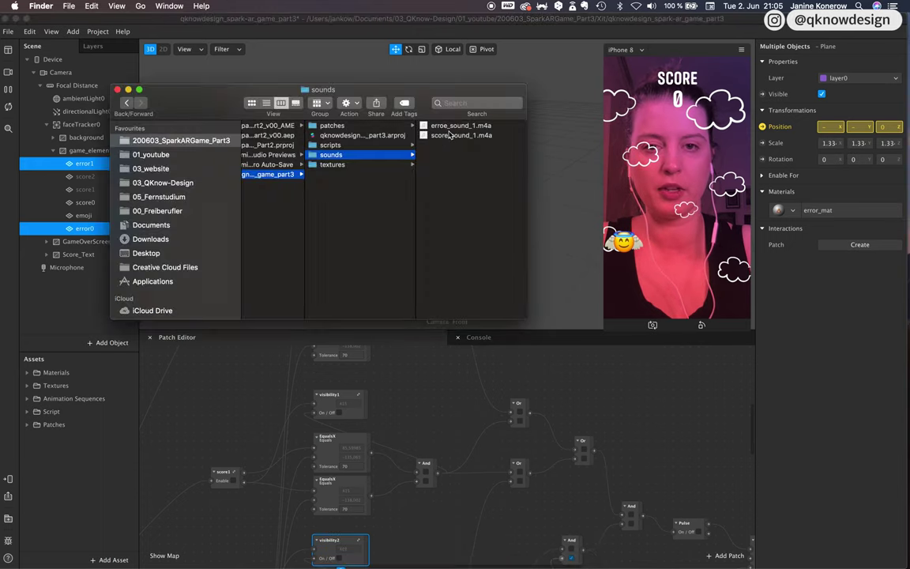
click(449, 135)
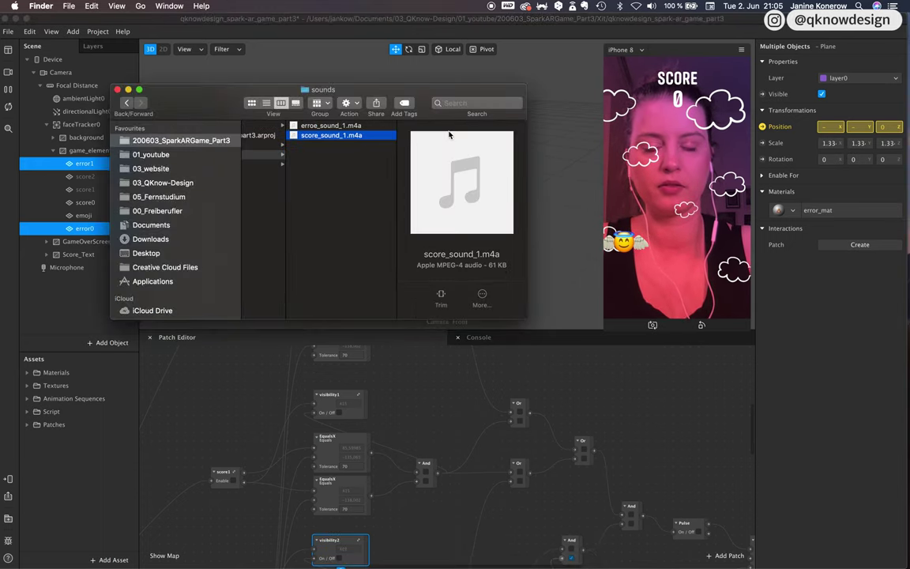
key(space)
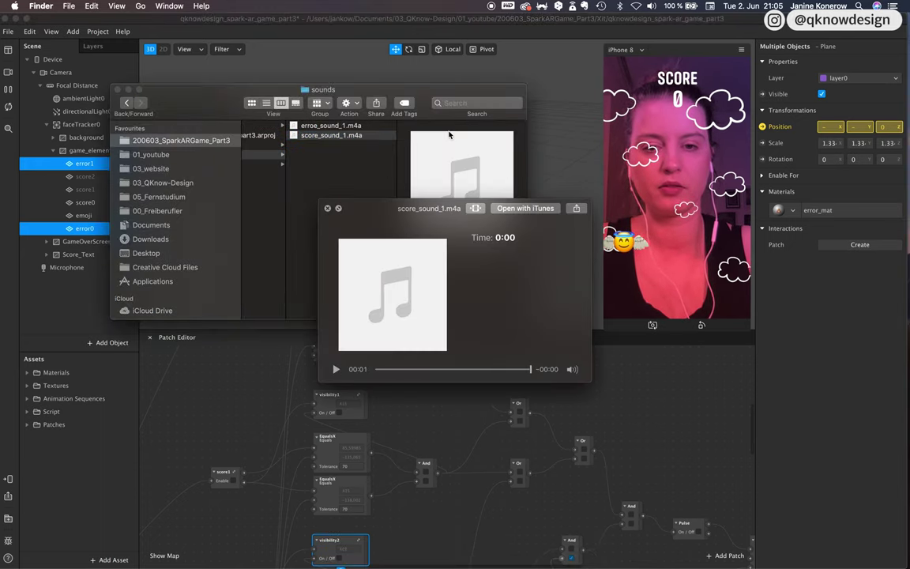
click(339, 127)
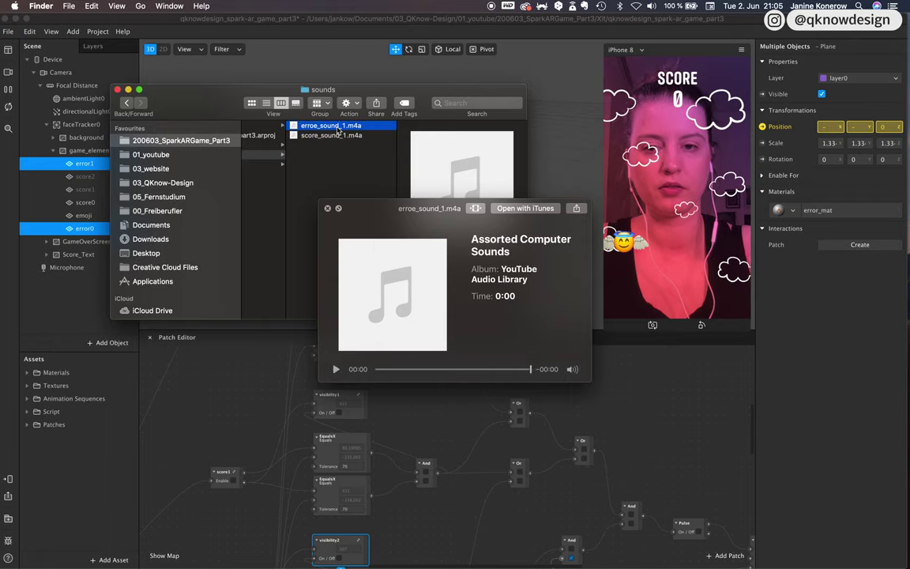
click(337, 136)
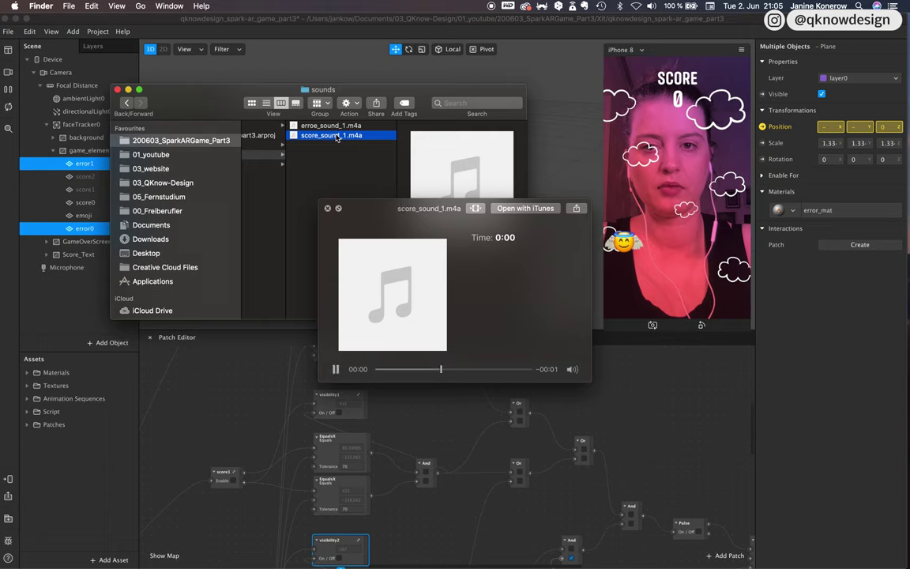
key(space)
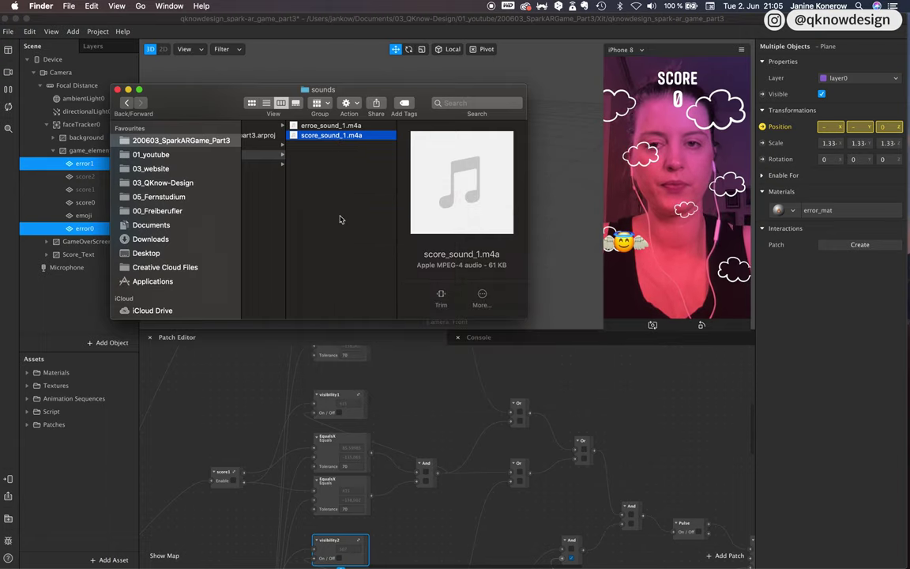
click(339, 219)
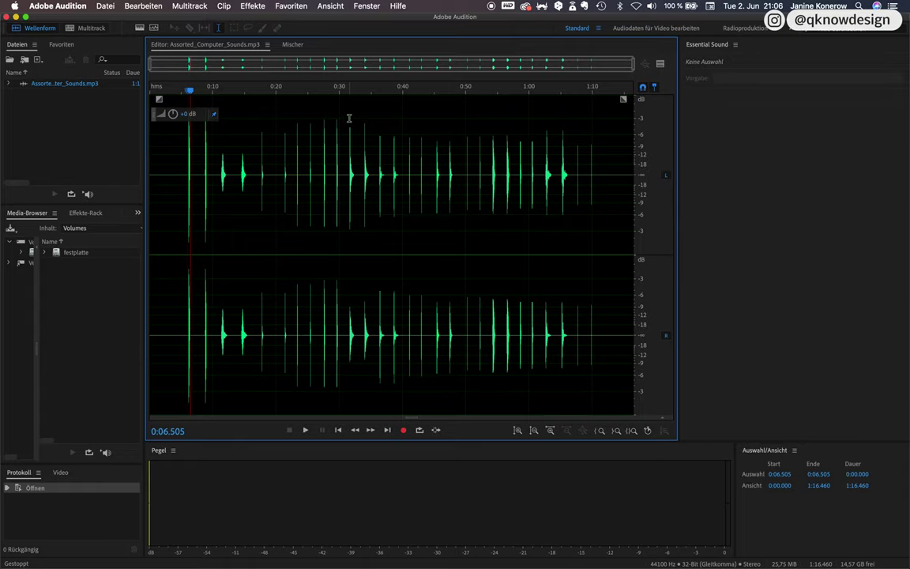
Crop the recording to a single 0.182-second blip and bring up Save As with Shift+Cmd+S.
scroll(376, 99, up, 4)
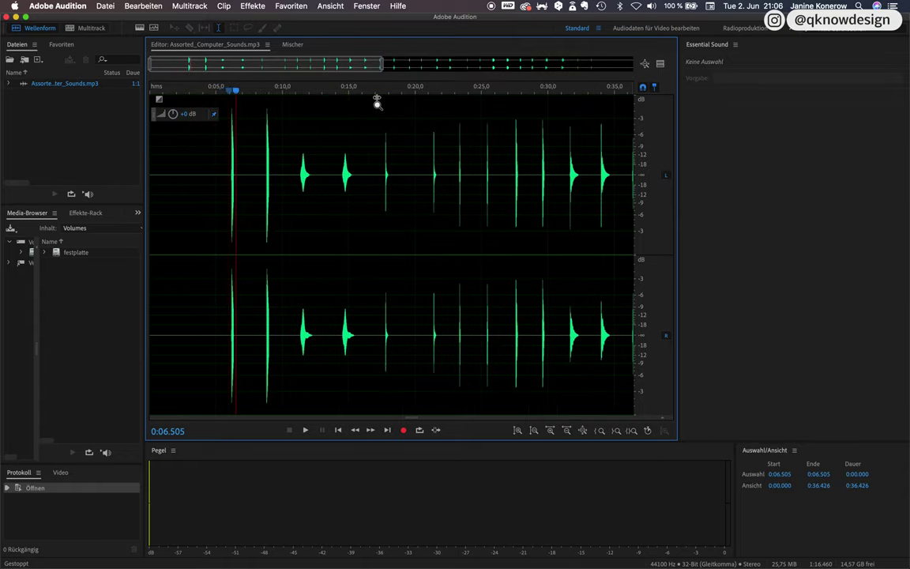
scroll(377, 99, up, 2)
drag(274, 122, 279, 123)
key(super+t)
key(super+t)
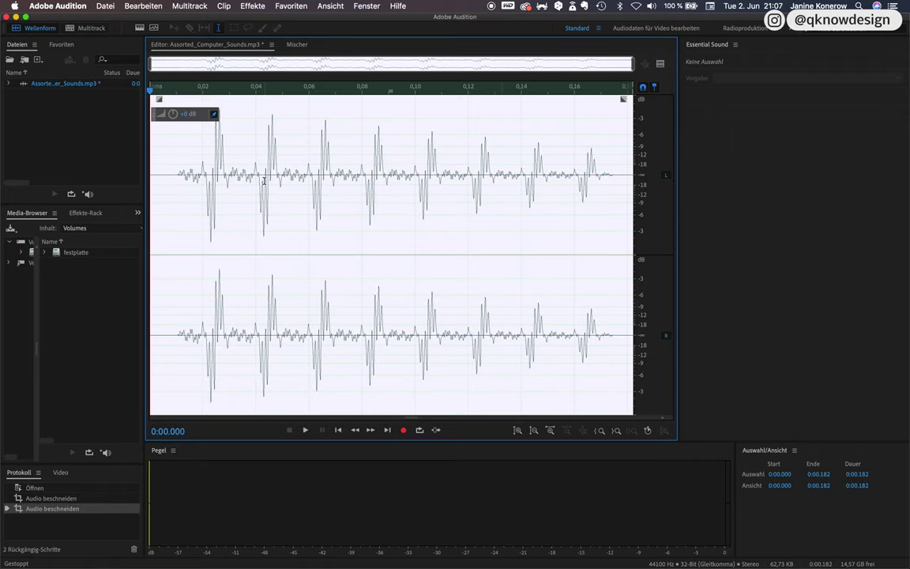
click(181, 228)
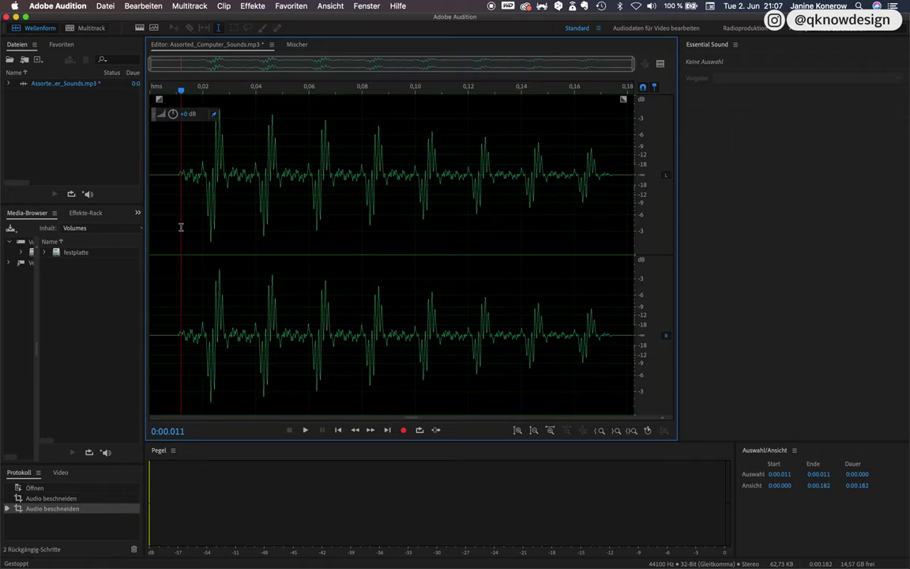
key(super+shift+s)
drag(517, 222, 460, 189)
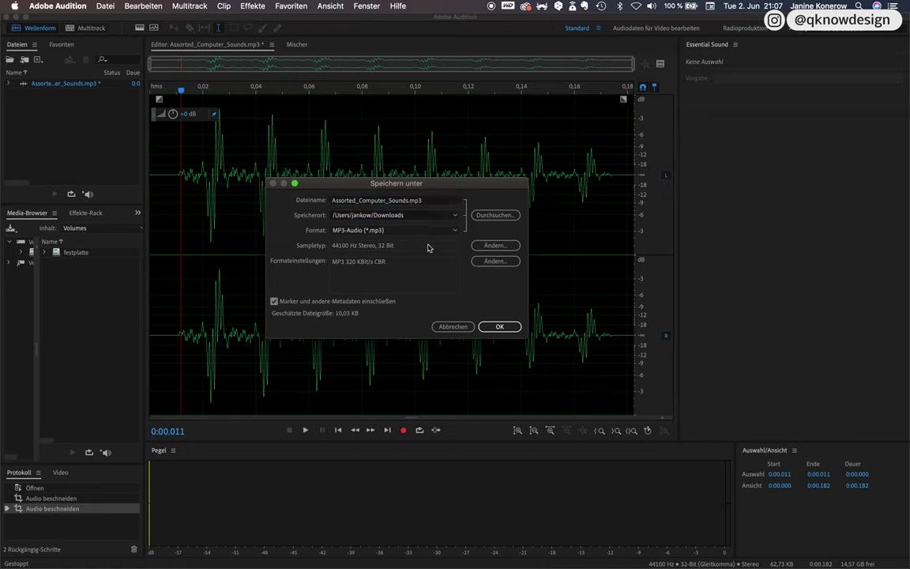
Change the sample type to Mono, 16-bit, keeping 44100 Hz.
click(489, 246)
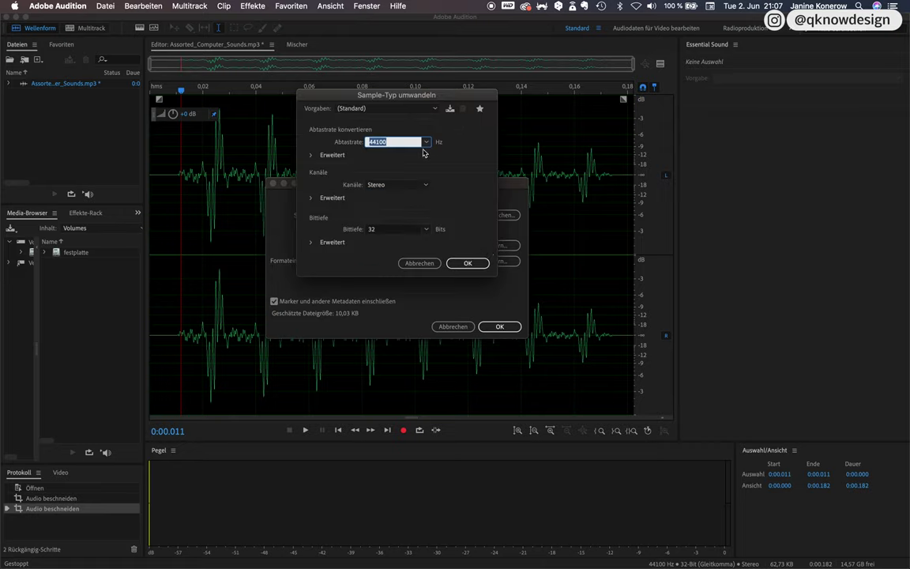
click(426, 184)
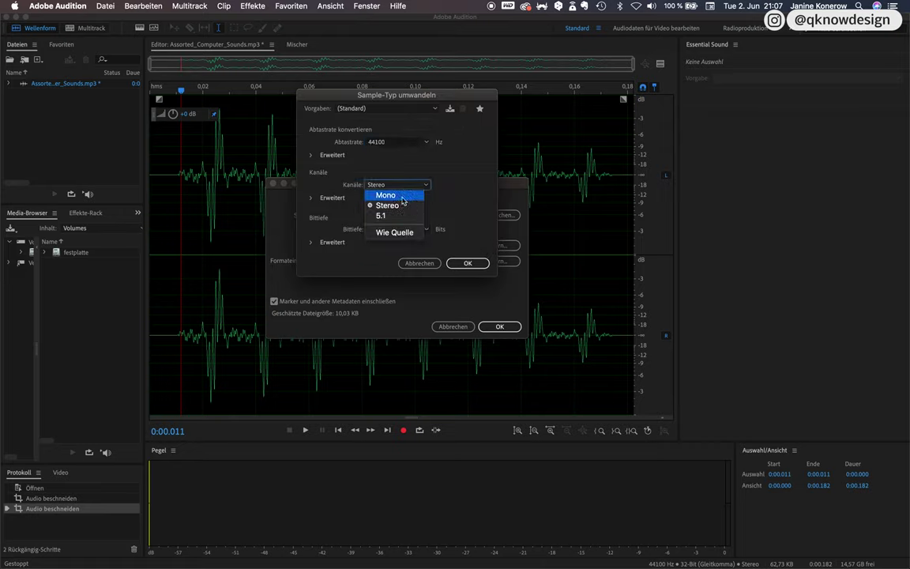
click(400, 196)
click(418, 230)
click(427, 229)
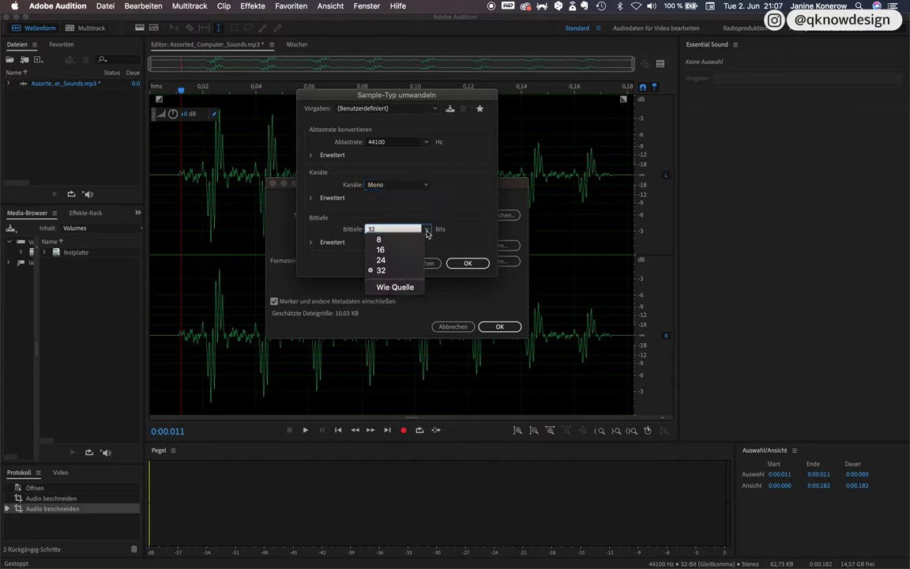
click(395, 267)
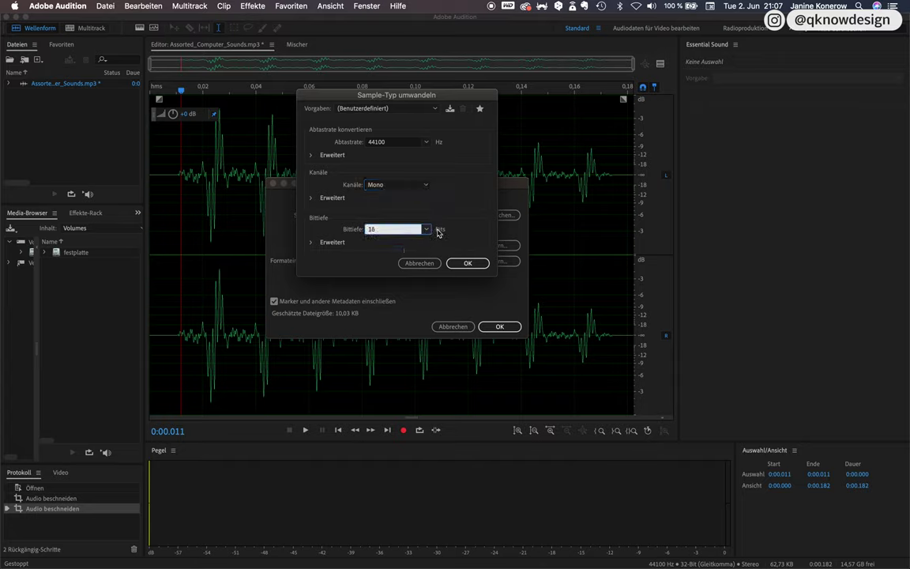
click(427, 141)
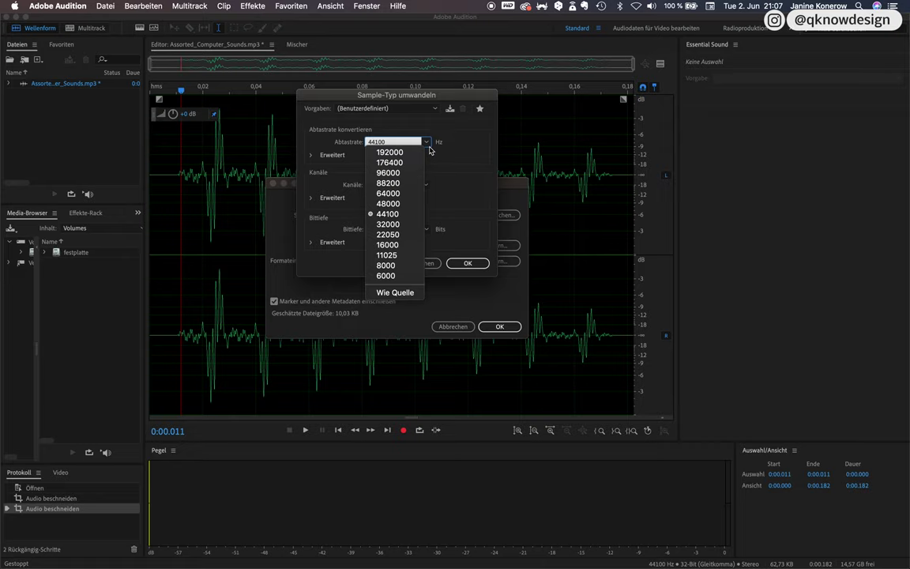
click(453, 201)
click(477, 264)
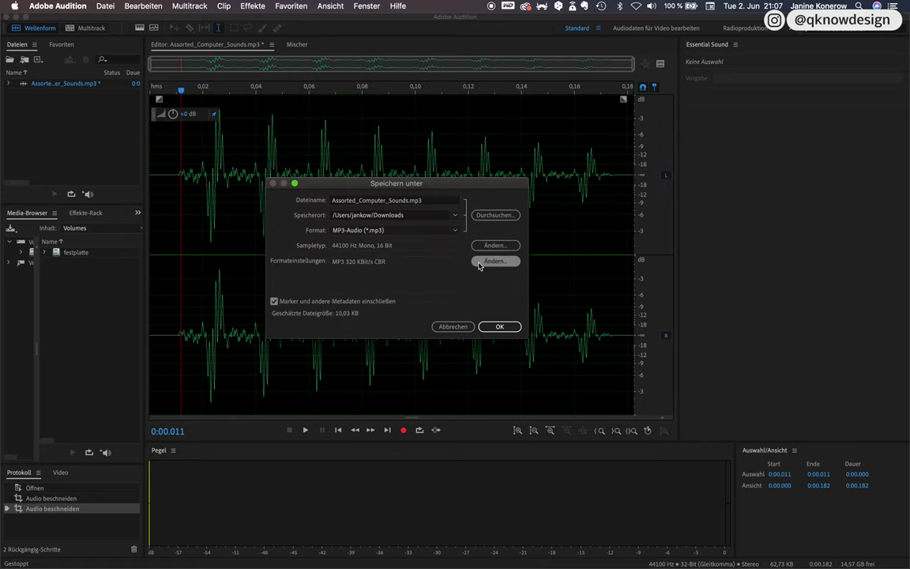
Choose the Apple Audio Toolbox m4a output format.
click(431, 202)
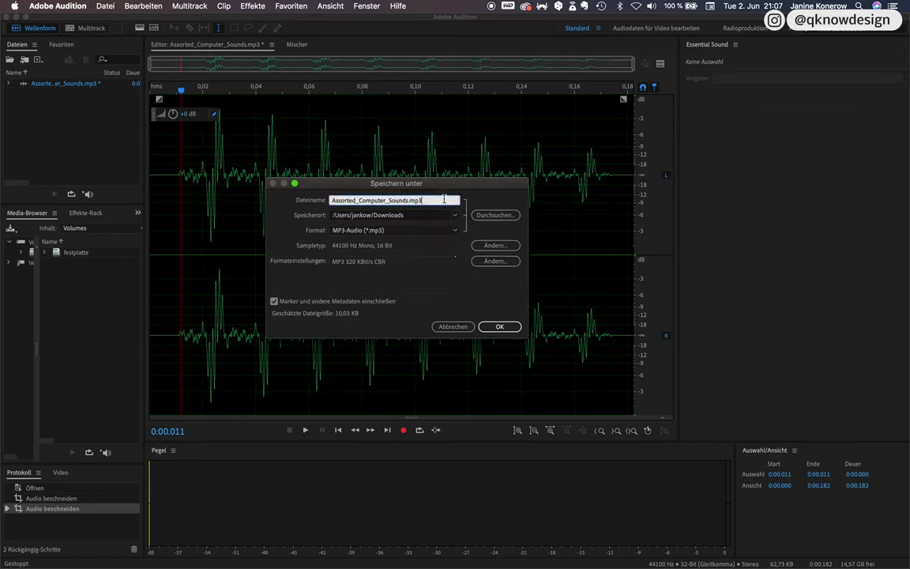
click(437, 231)
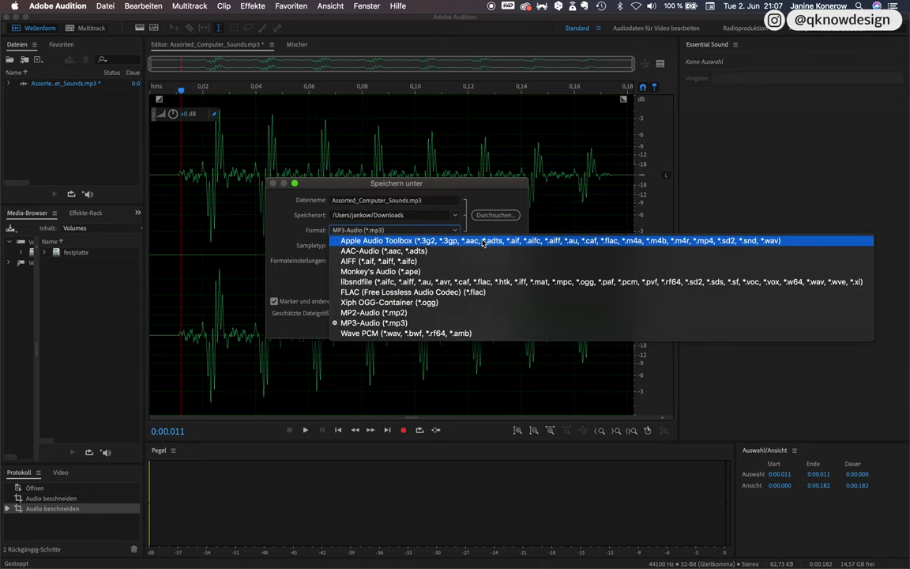
click(640, 245)
Rename the file to Error-Sounds and save it, accepting the lossy-format warning.
double_click(343, 200)
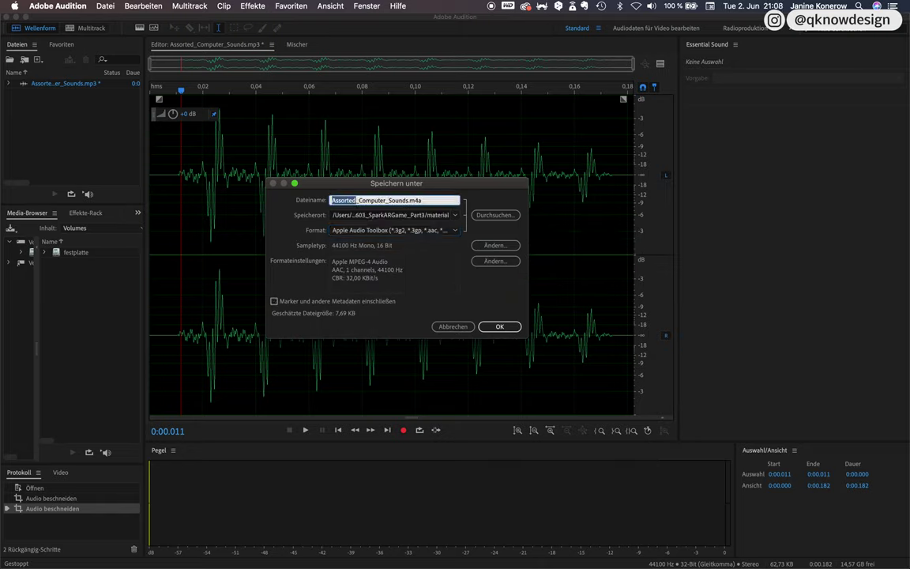
click(435, 200)
double_click(343, 200)
text(Error)
drag(378, 200, 360, 199)
key(BackSpace)
click(501, 327)
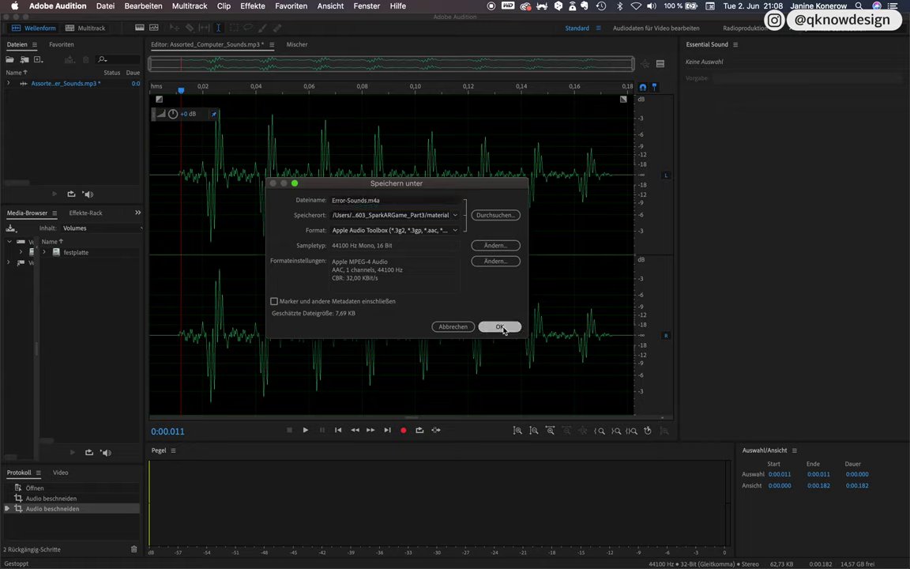
click(503, 292)
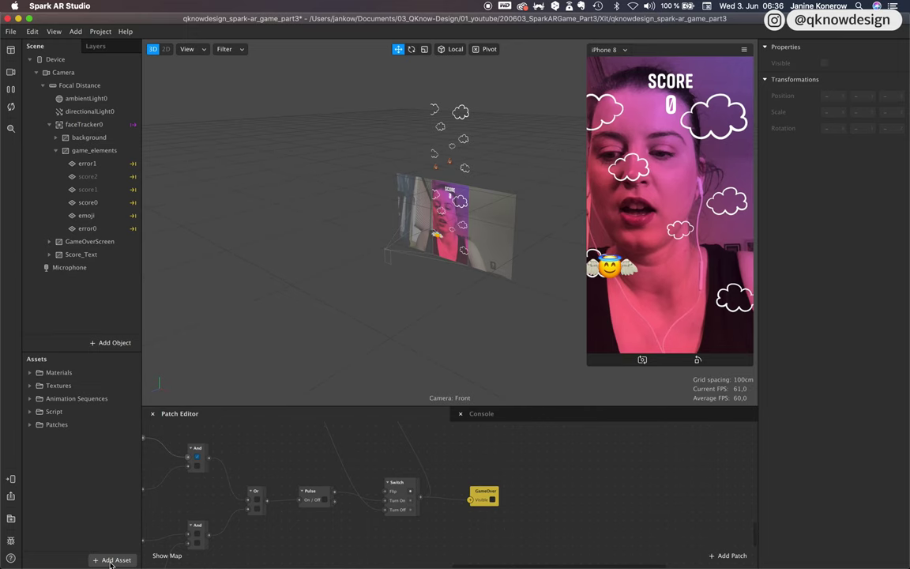
Import Error-Sounds.m4a and score_sound_1.m4a from the material folder as audio assets.
click(113, 559)
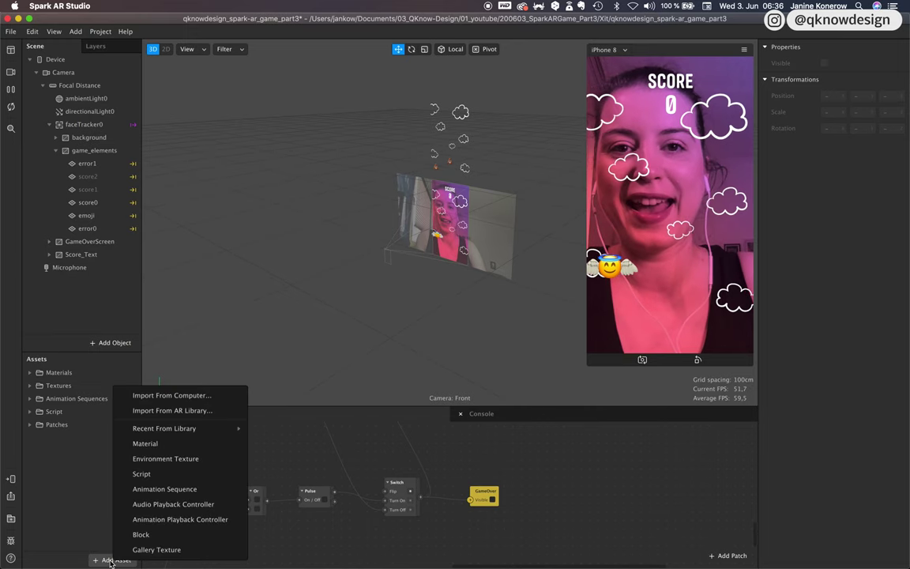
click(189, 395)
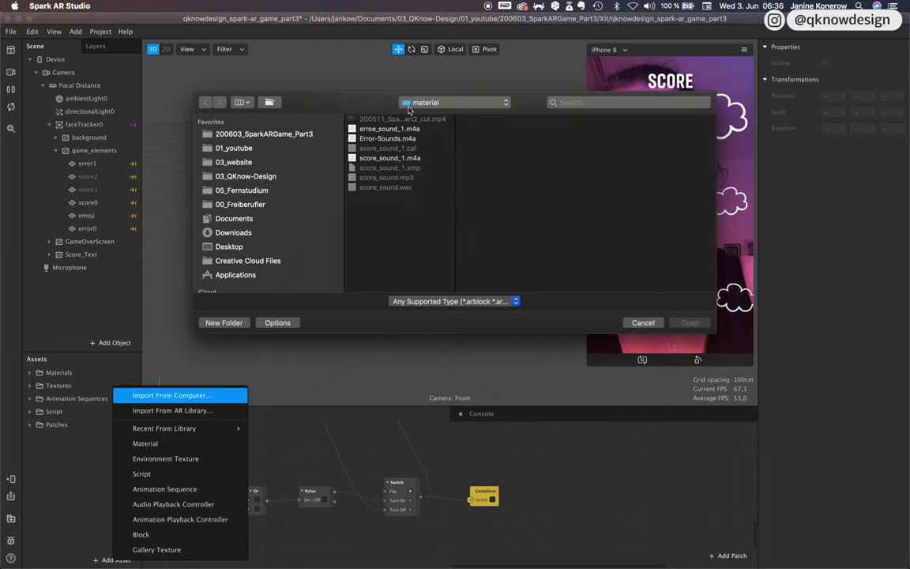
click(260, 148)
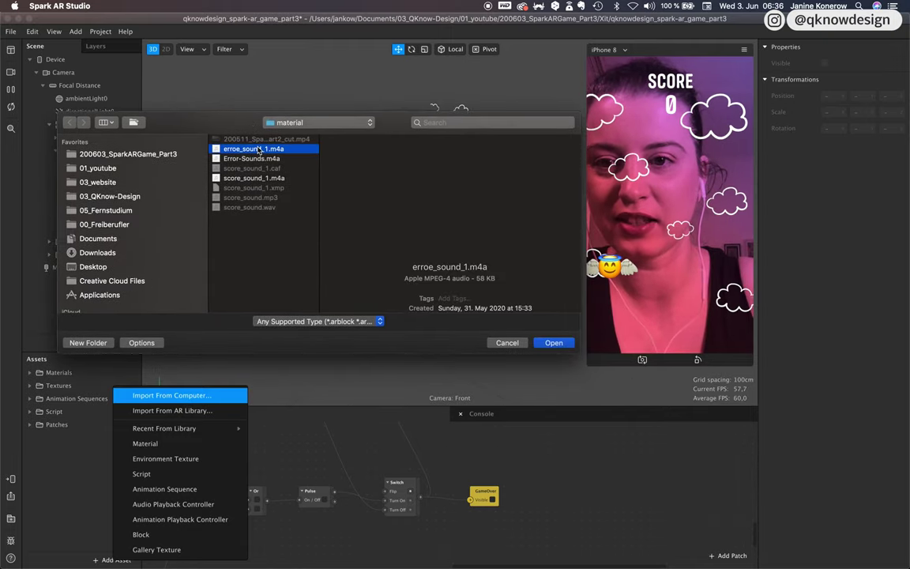
click(273, 159)
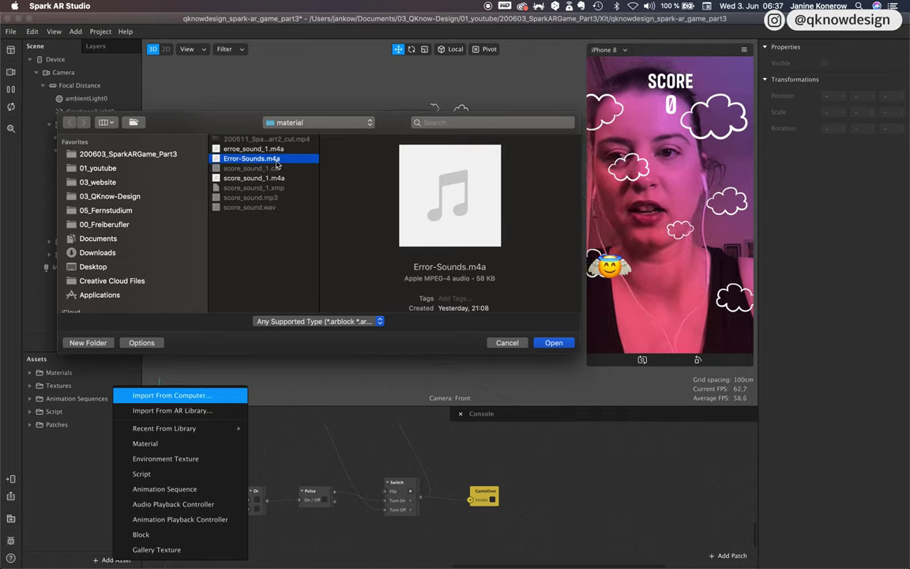
key(space)
key(space)
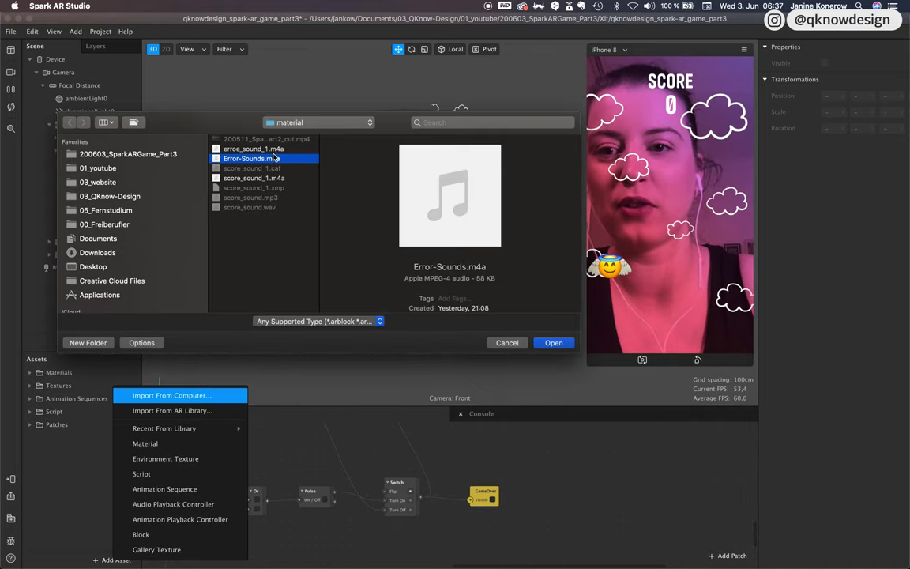
super+click(253, 178)
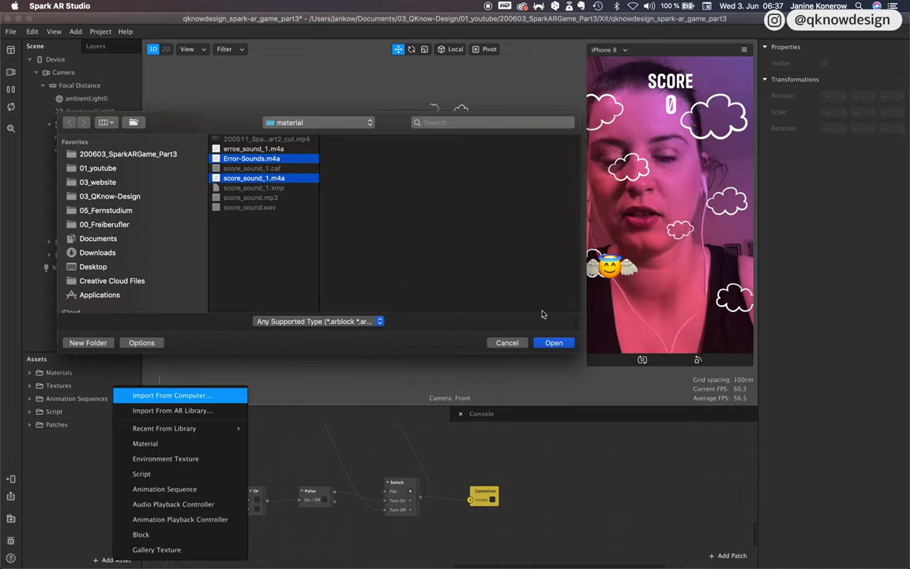
click(558, 343)
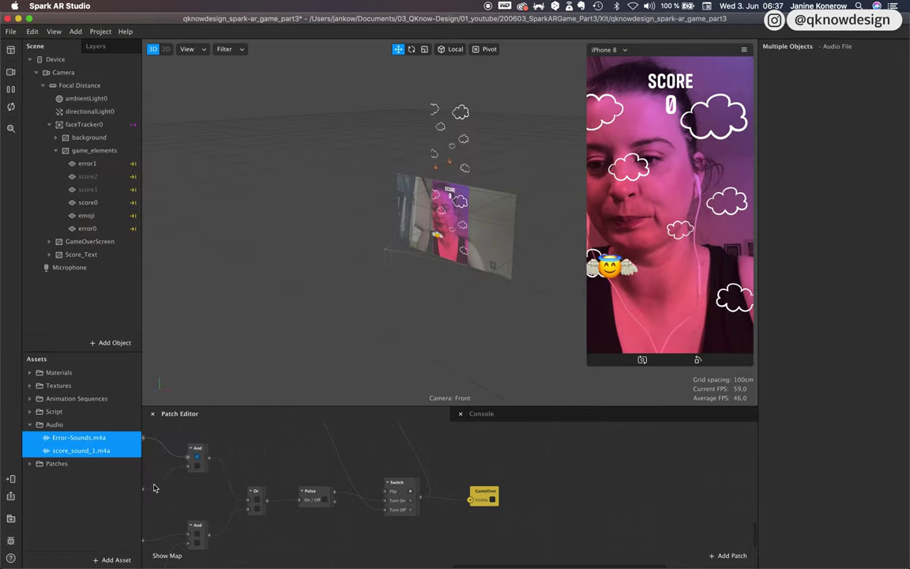
click(79, 281)
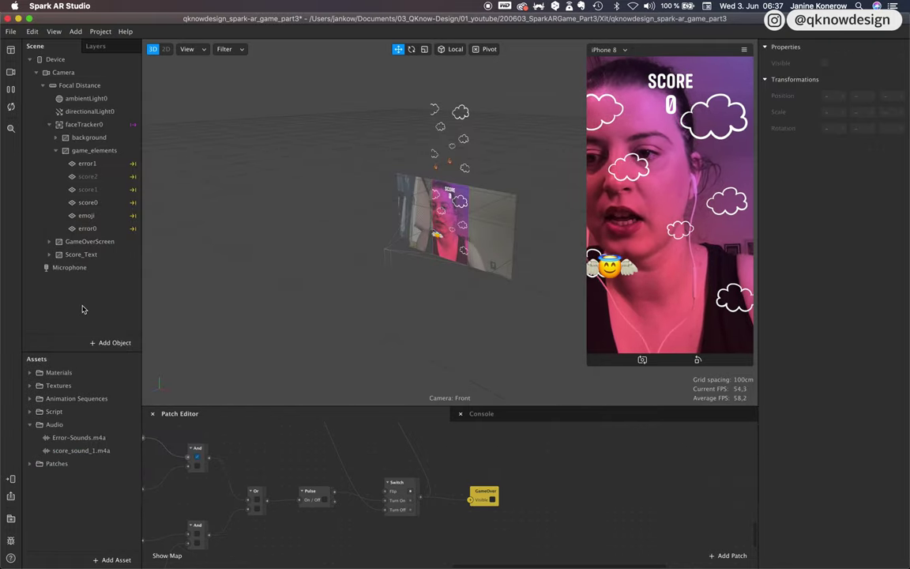
click(114, 344)
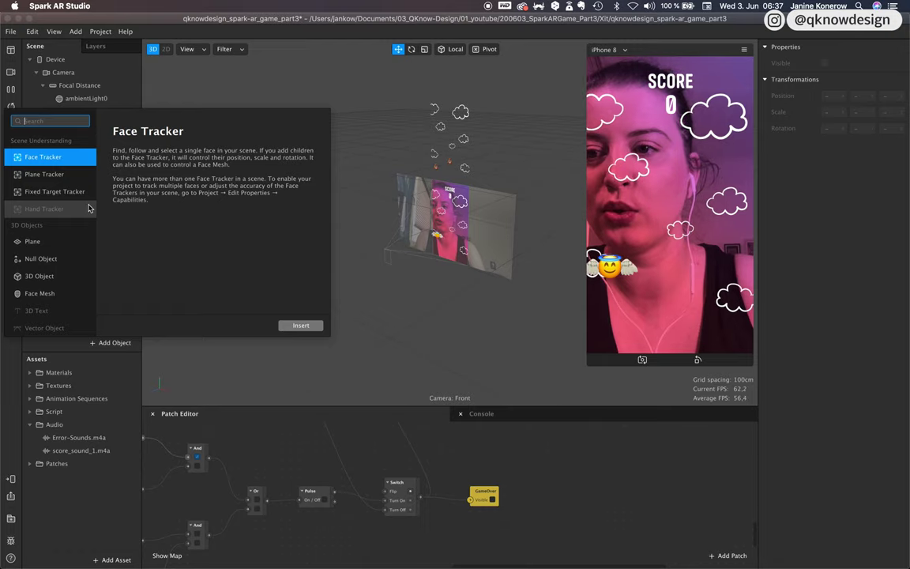
Insert a Speaker object into the scene and duplicate it with Cmd+D.
text(so)
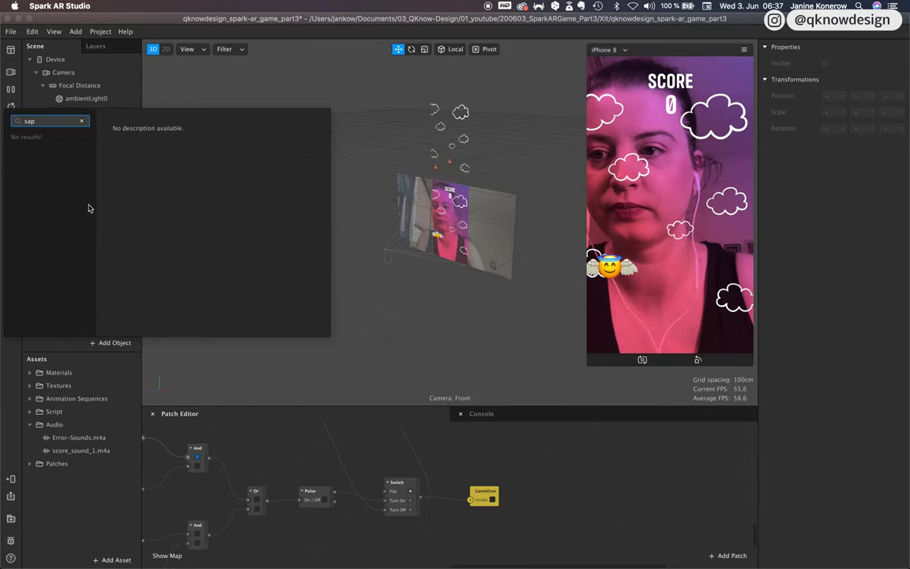
key(BackSpace)
click(68, 159)
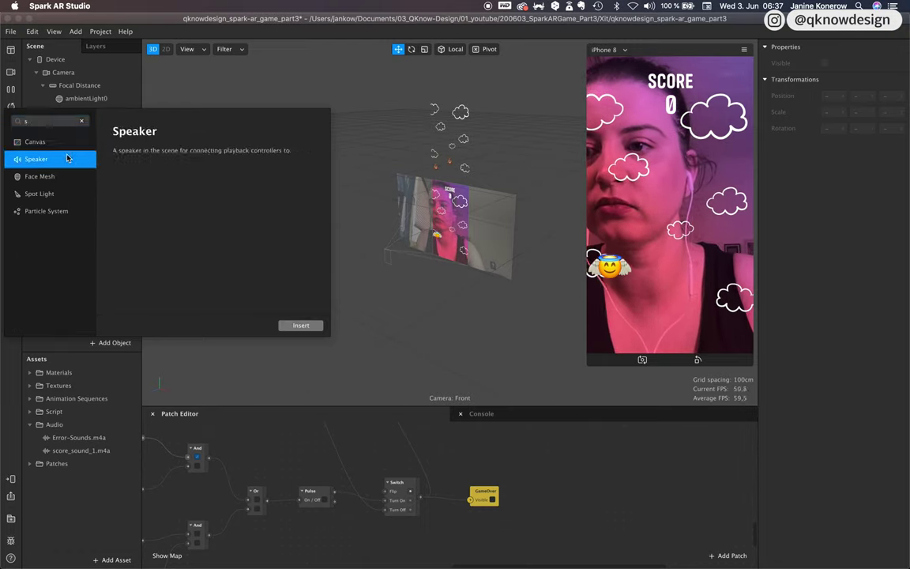
click(305, 326)
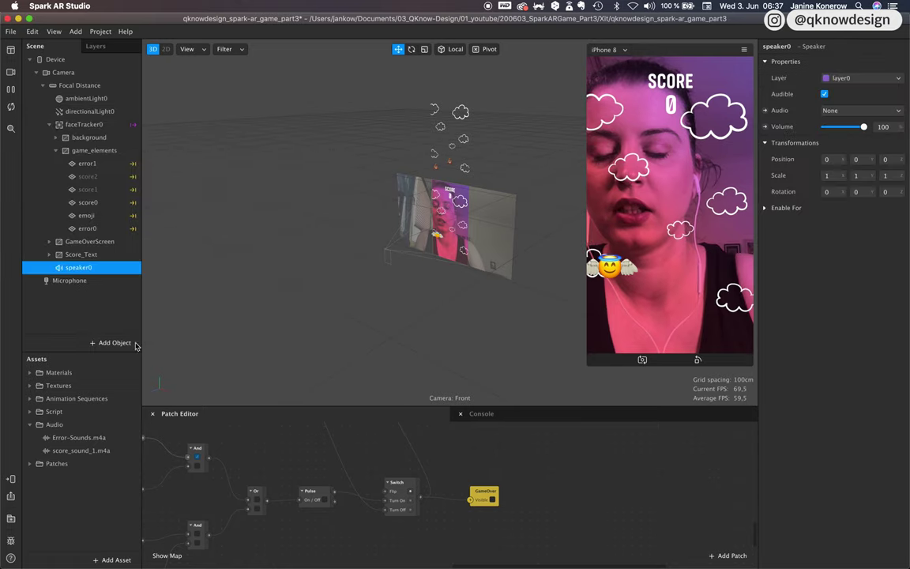
click(92, 277)
click(90, 270)
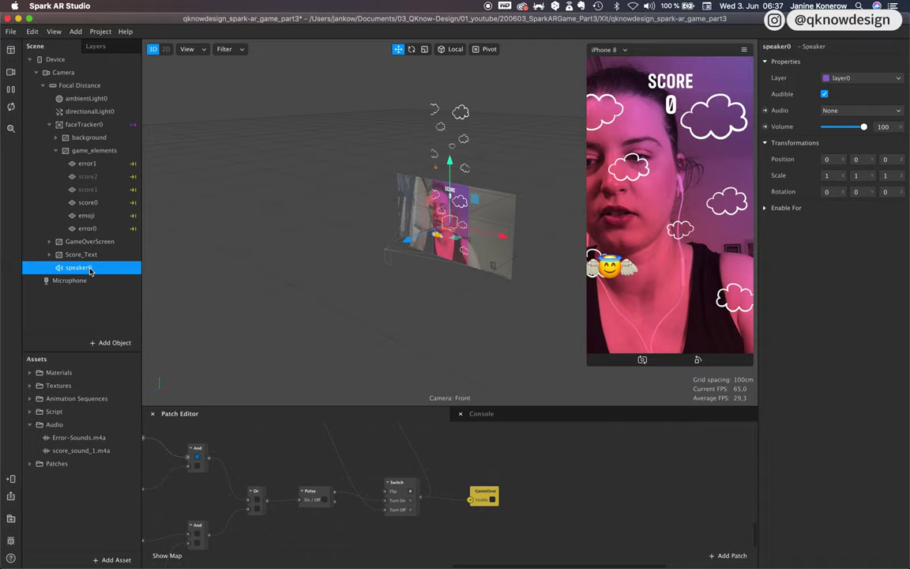
key(super+d)
Rename the first speaker to speaker_error and begin renaming the second.
double_click(93, 270)
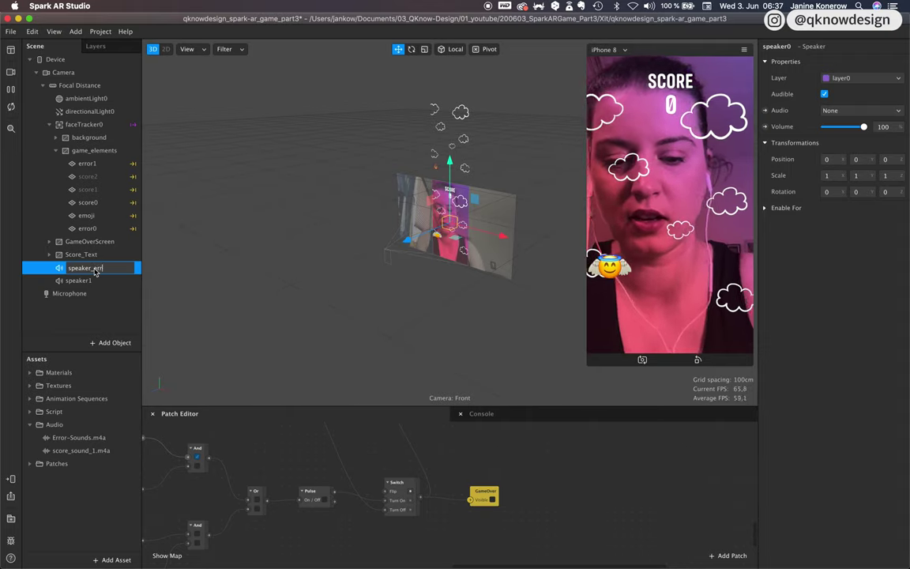
key(Return)
double_click(80, 281)
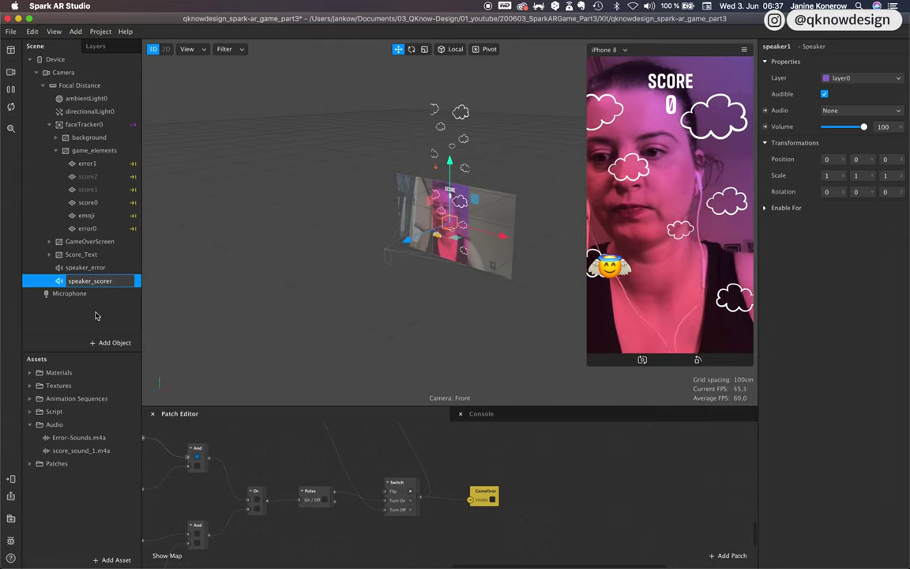
click(147, 319)
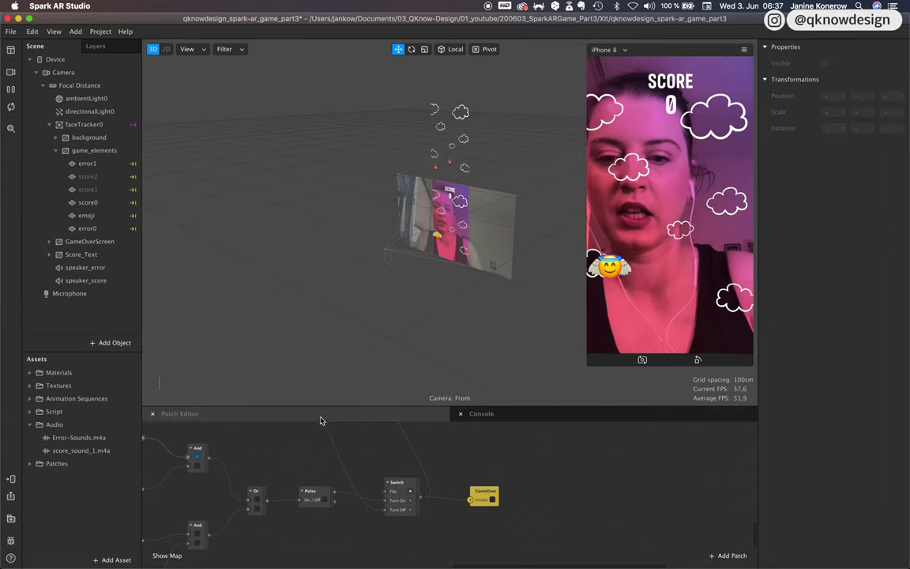
scroll(380, 467, down, 3)
scroll(462, 522, right, 2)
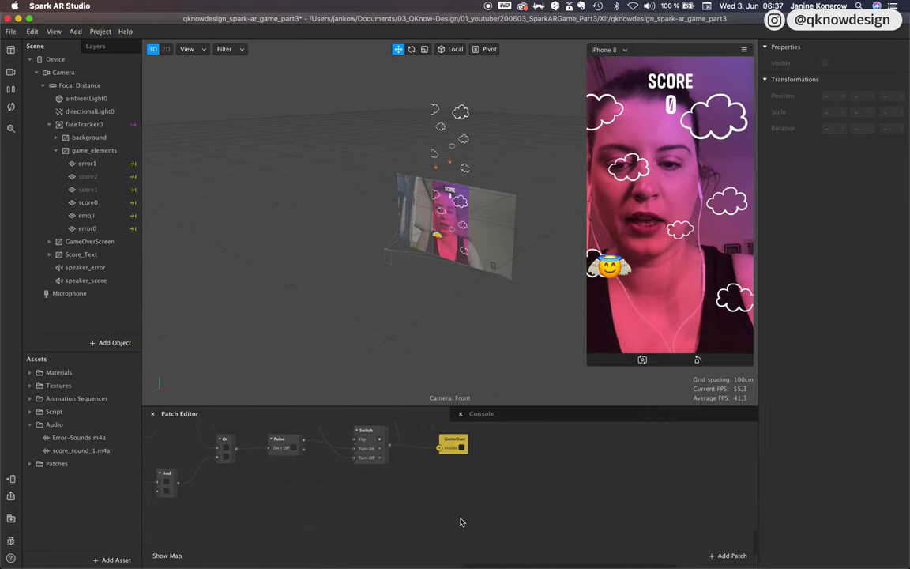
scroll(439, 505, up, 3)
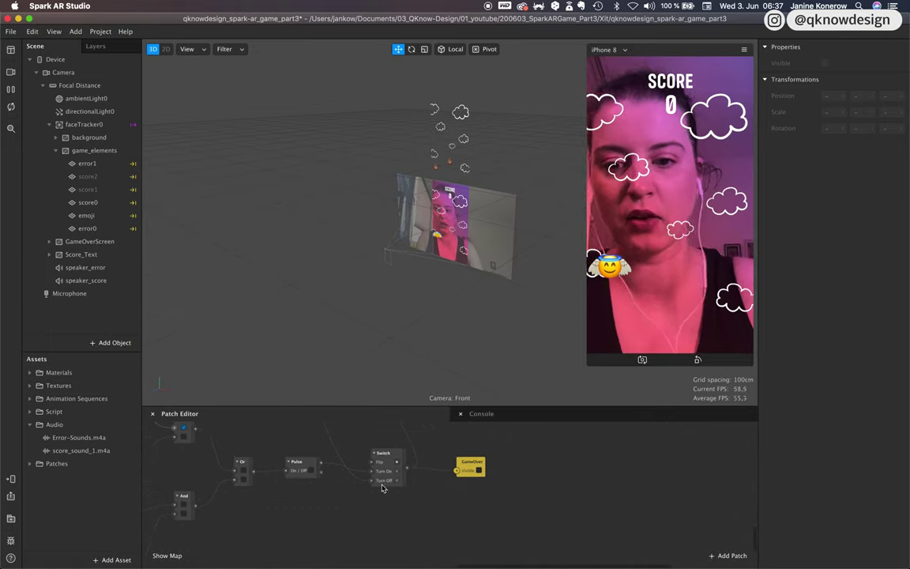
click(400, 456)
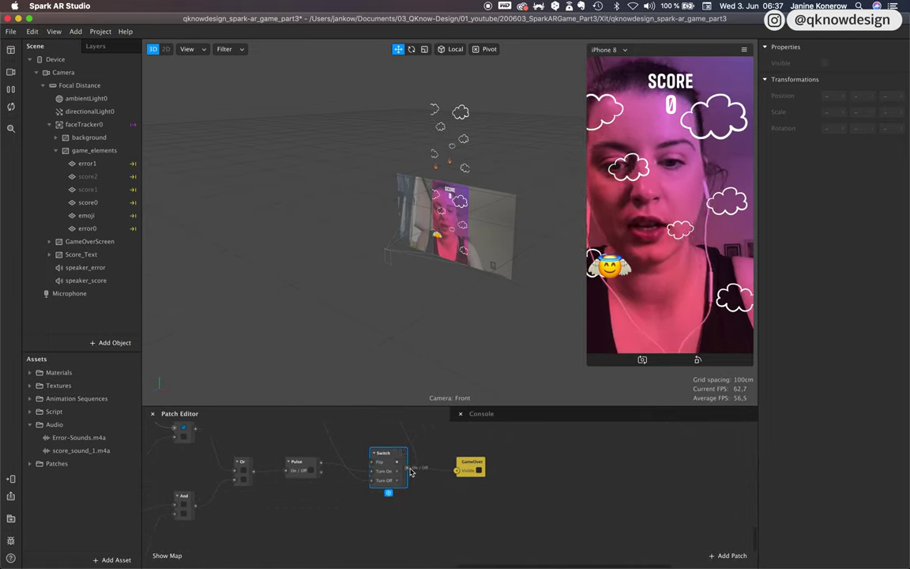
click(427, 542)
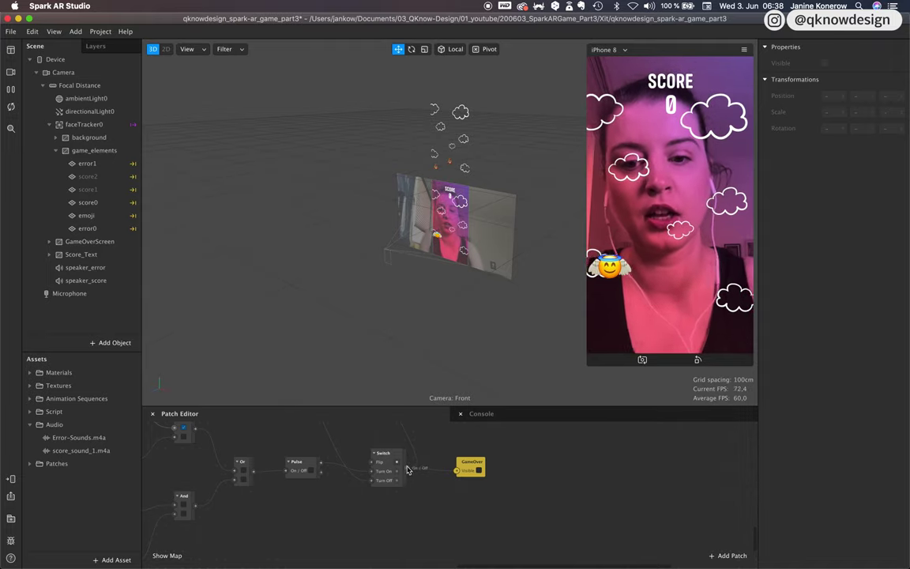
Add a Single-Clip Controller patch and arrange it beside the error Pulse.
double_click(430, 526)
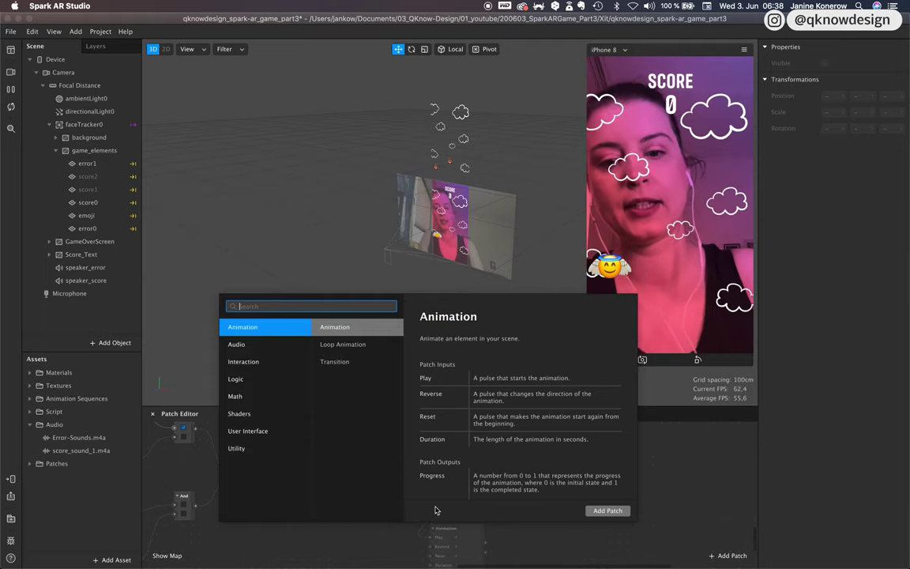
text(con)
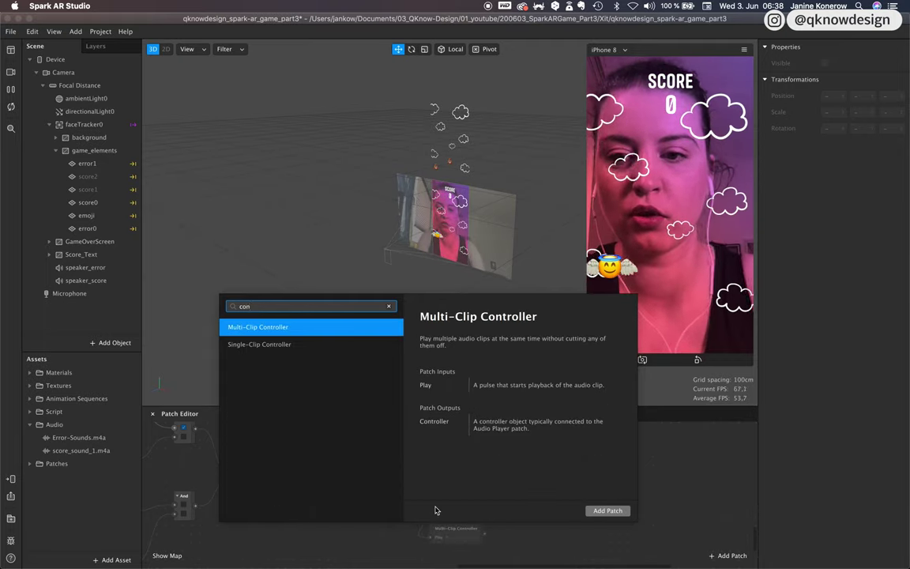
key(Down)
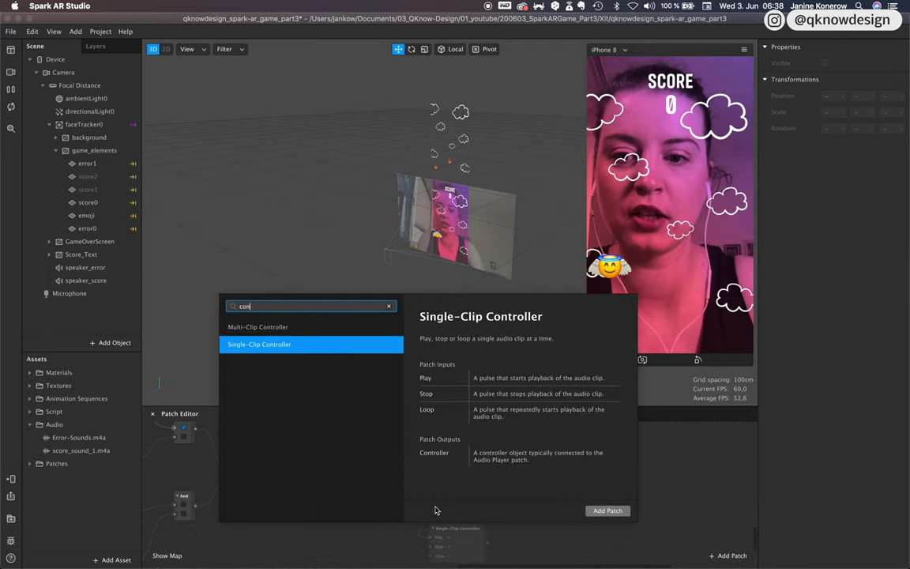
key(Return)
drag(466, 456, 378, 531)
drag(470, 540, 520, 532)
drag(364, 535, 430, 537)
scroll(435, 470, right, 5)
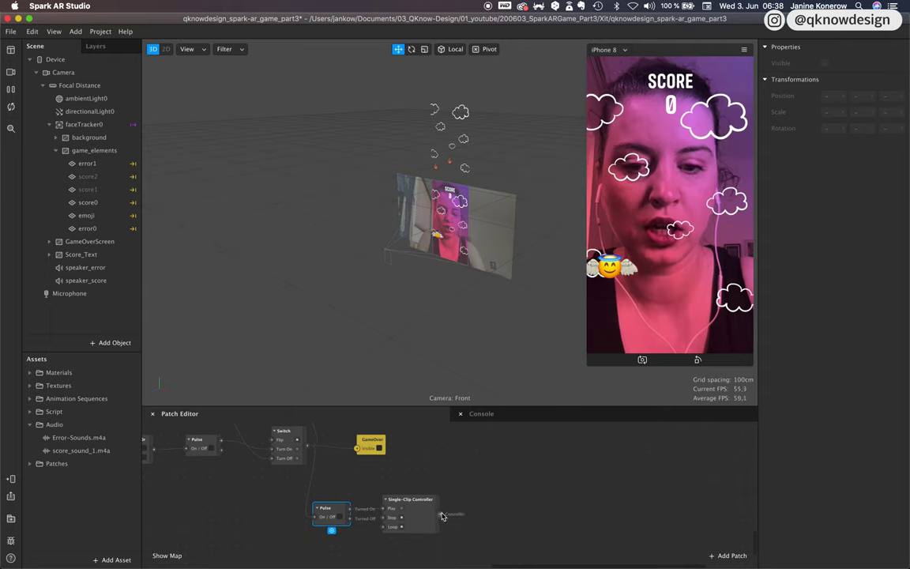
Bring Error-Sounds.m4a into the graph and add an Audio Player from the controller.
click(82, 440)
drag(83, 441, 366, 477)
drag(420, 499, 470, 500)
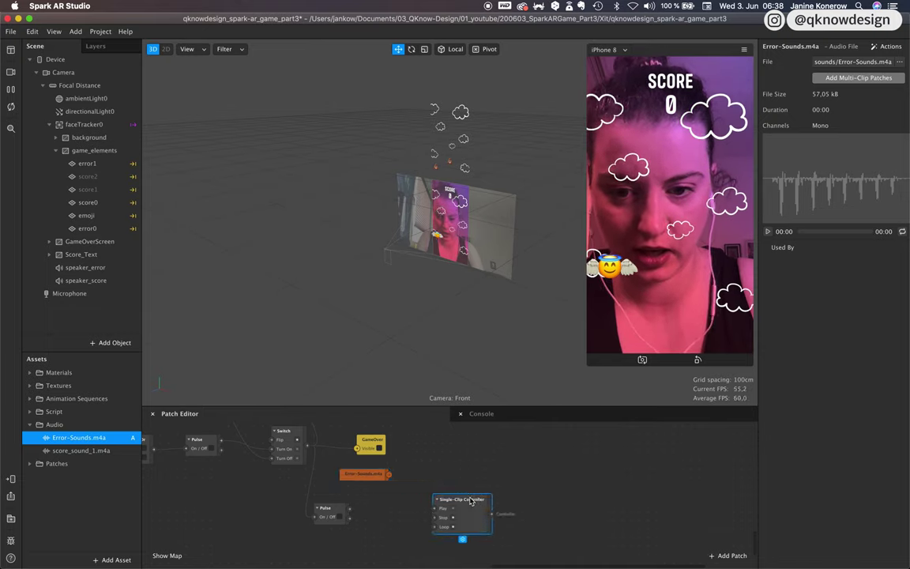
drag(362, 476, 353, 485)
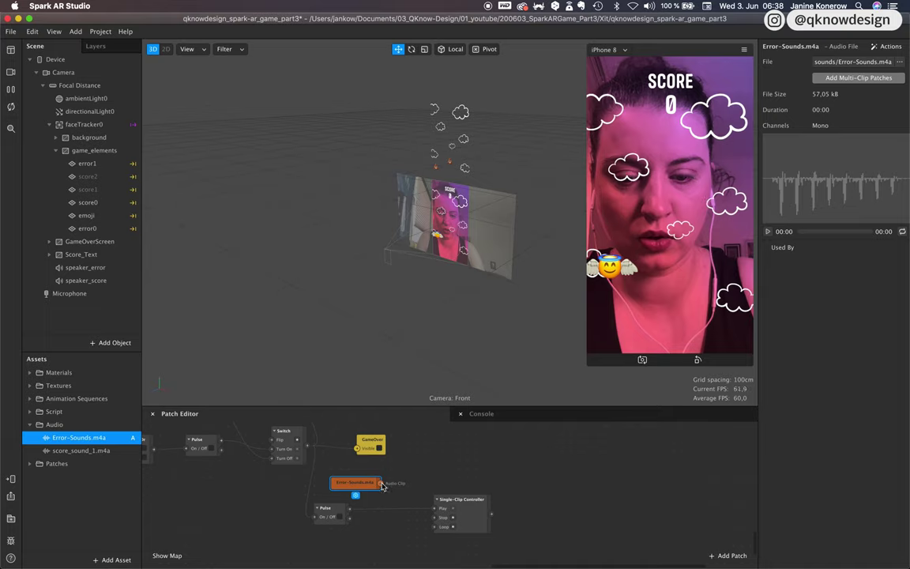
drag(480, 508, 496, 492)
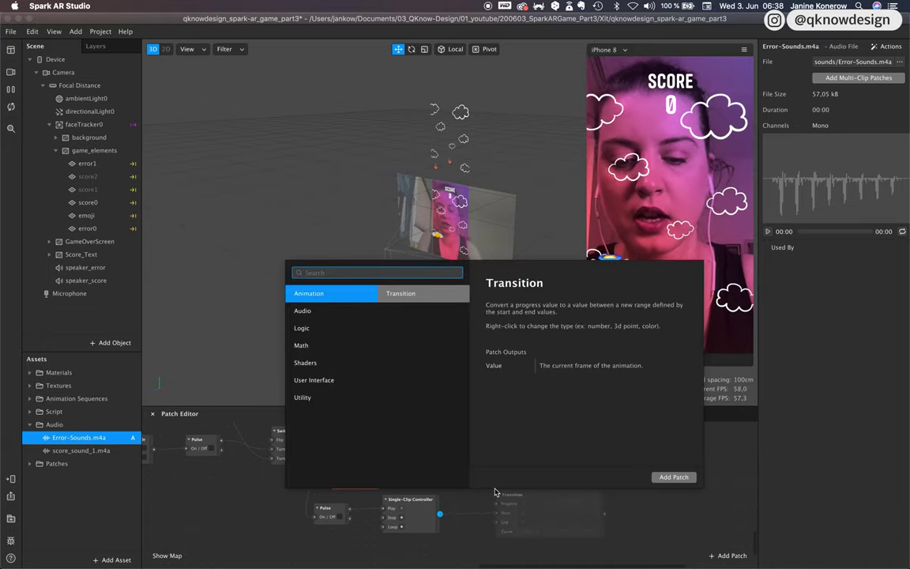
text(audio)
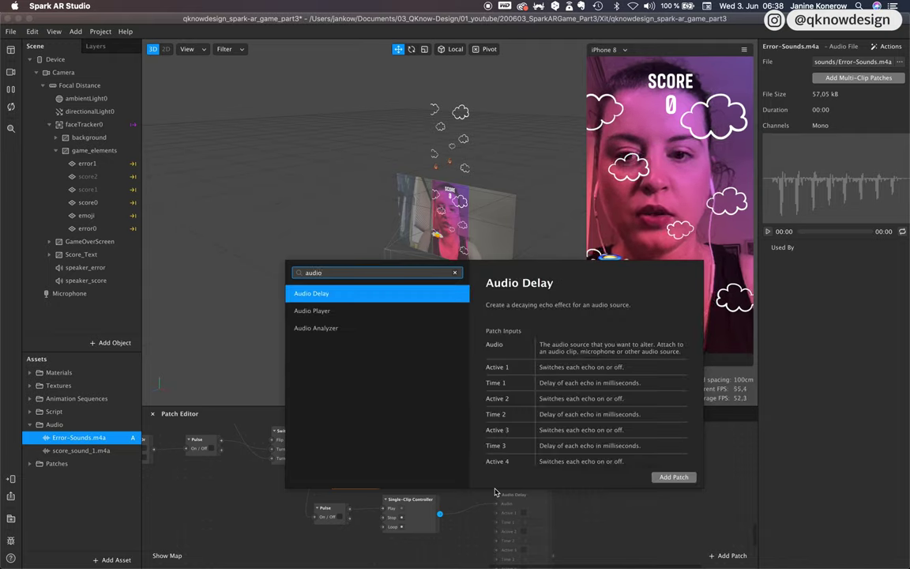
key(Down)
key(Return)
drag(360, 483, 465, 490)
Create a speaker_error audio patch and place it beside the Audio Player.
scroll(592, 524, right, 3)
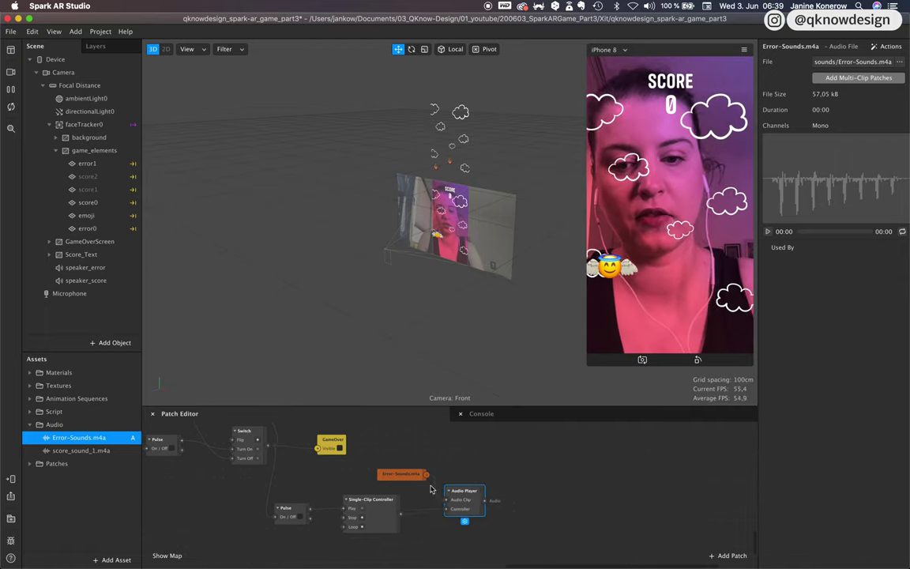
double_click(87, 268)
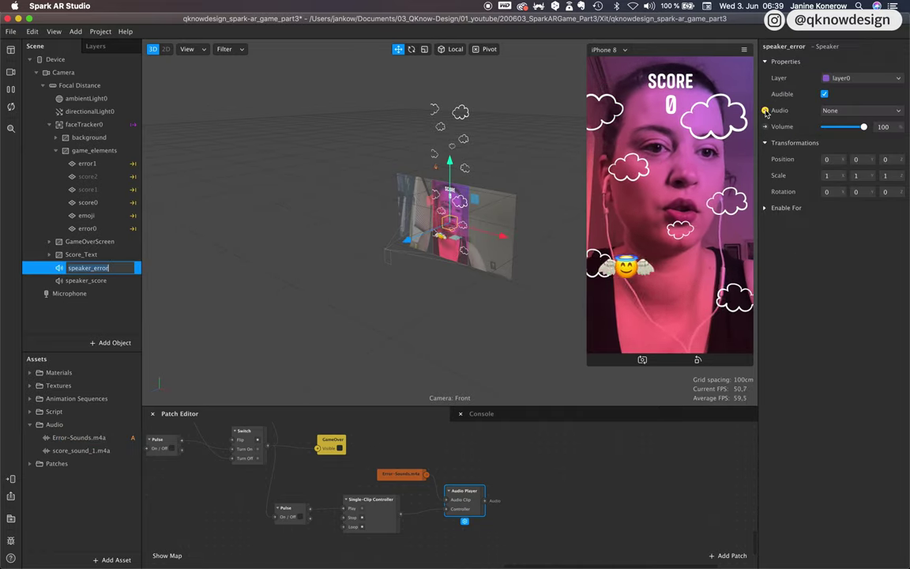
click(765, 111)
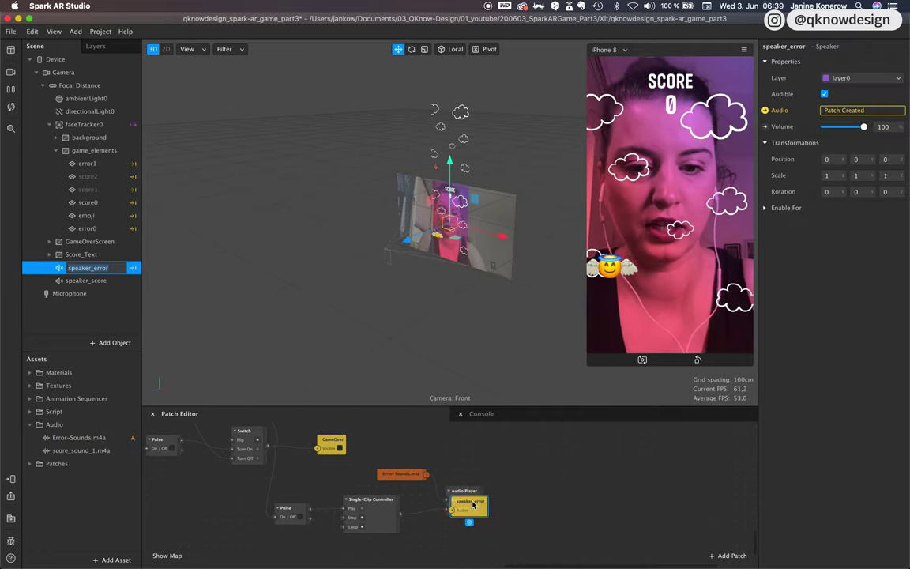
mouse_move(472, 507)
mouse_down()
mouse_move(520, 501)
mouse_move(485, 500)
mouse_up()
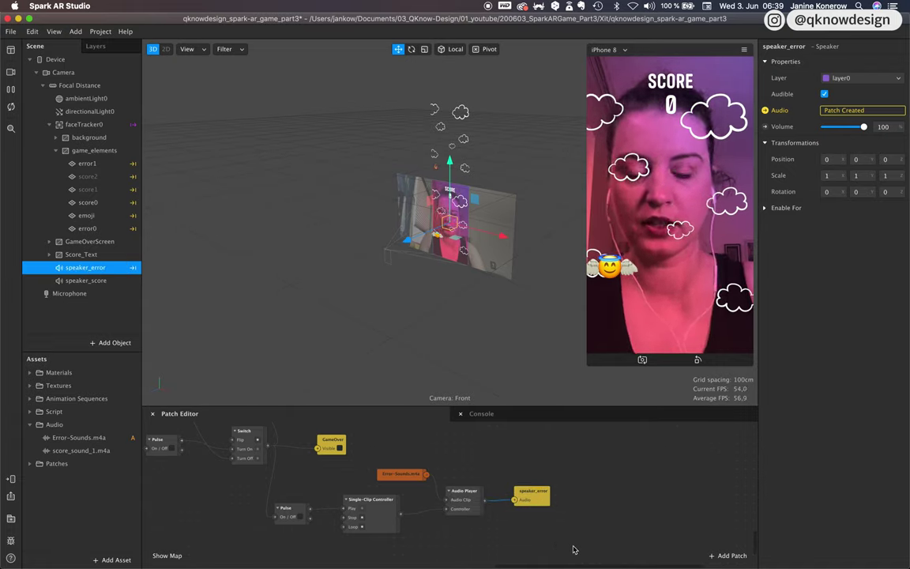
Add a Single-Clip Controller connected to the score Pulse.
scroll(541, 534, down, 10)
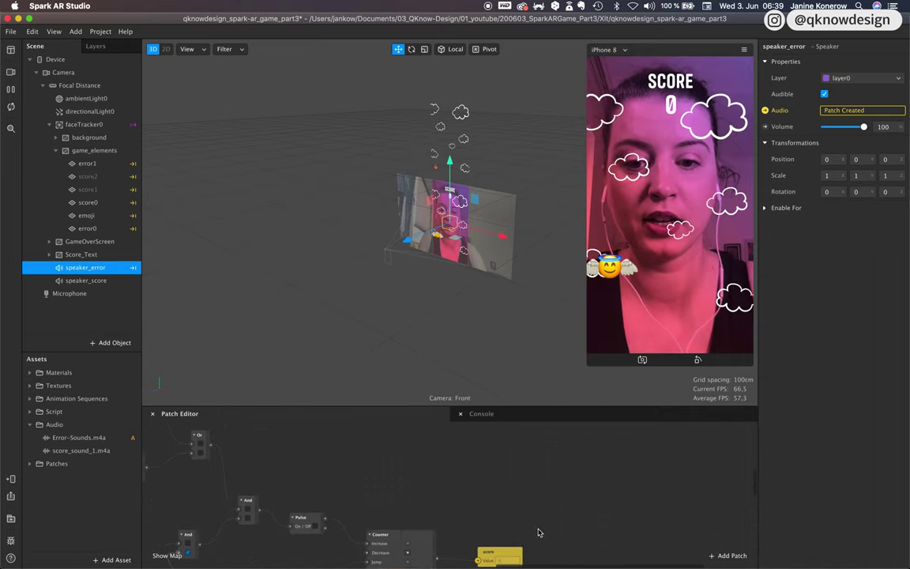
scroll(540, 534, down, 5)
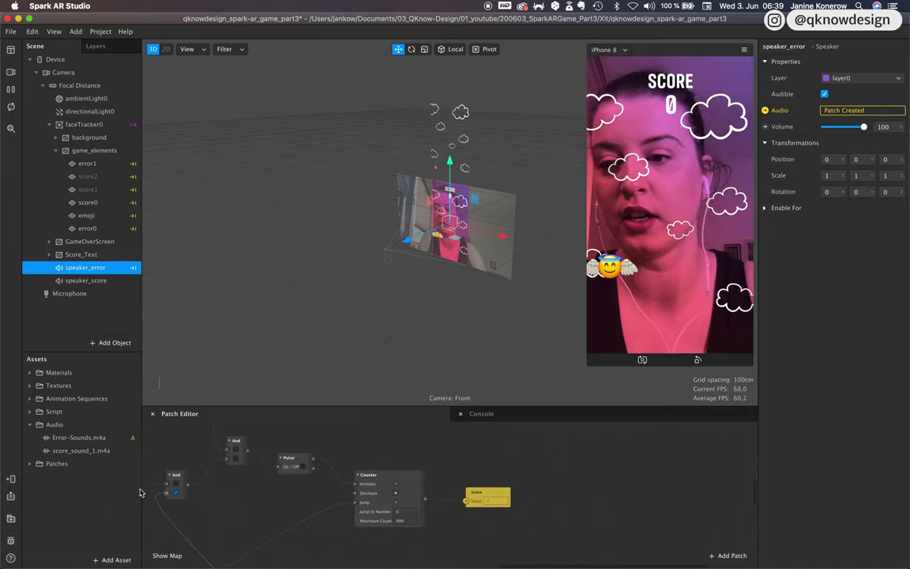
scroll(301, 470, up, 2)
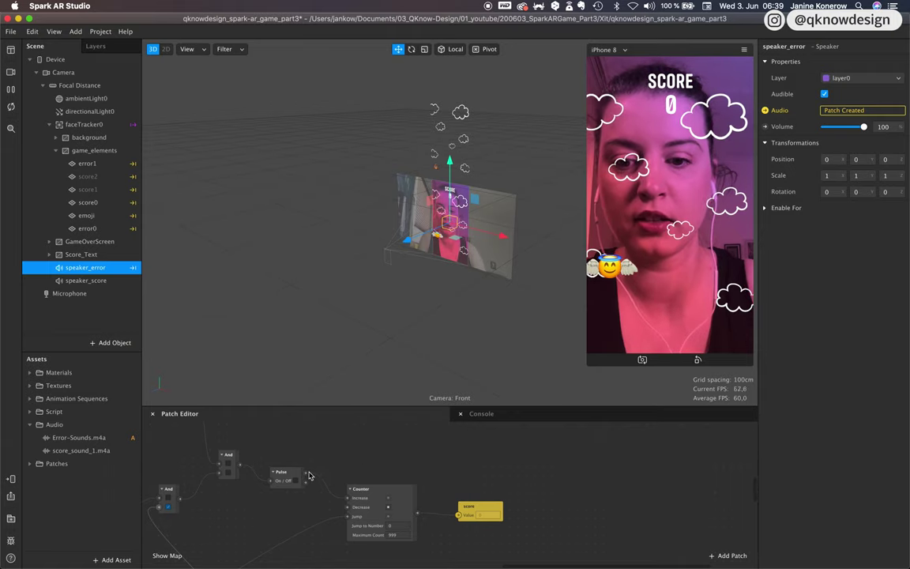
drag(305, 479, 411, 443)
scroll(411, 443, up, 3)
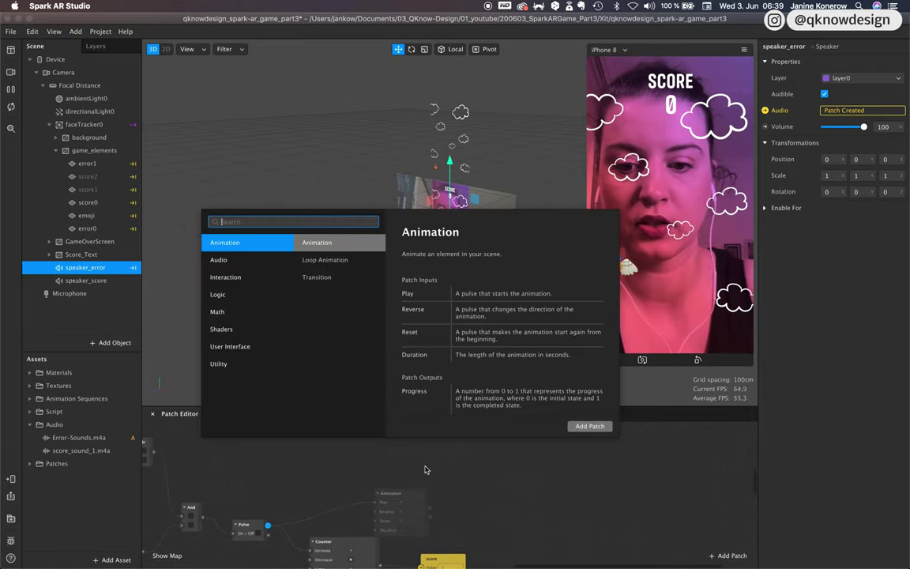
click(423, 468)
scroll(286, 512, down, 3)
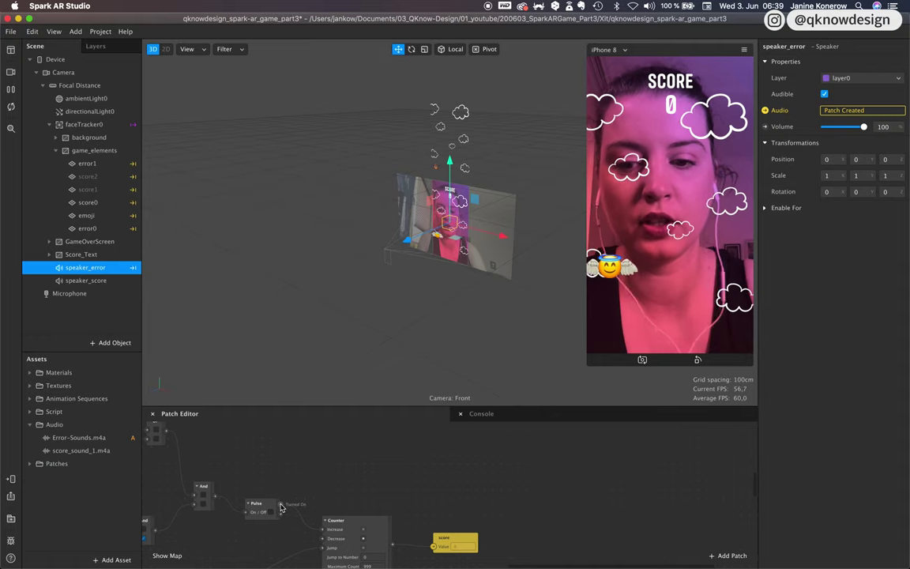
drag(280, 507, 335, 461)
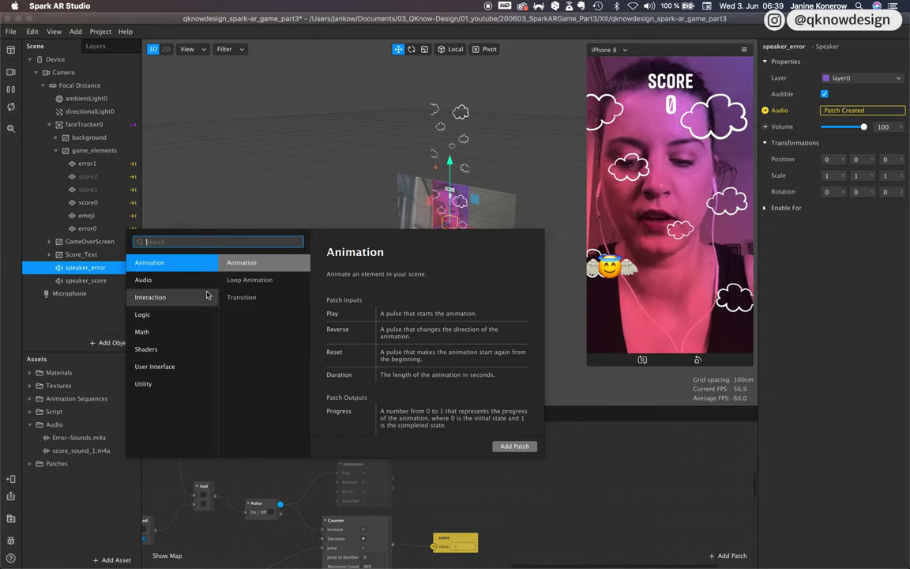
text(audio)
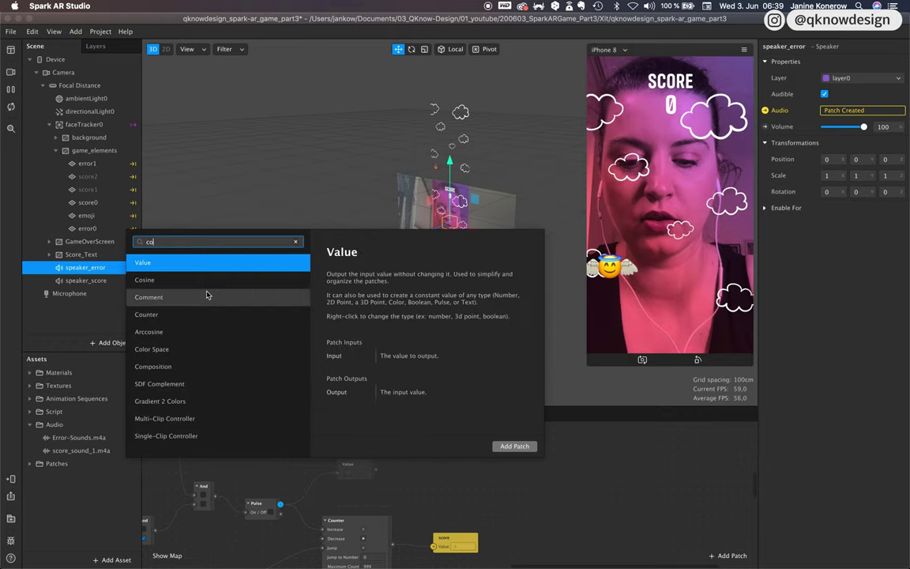
key(Down)
key(Return)
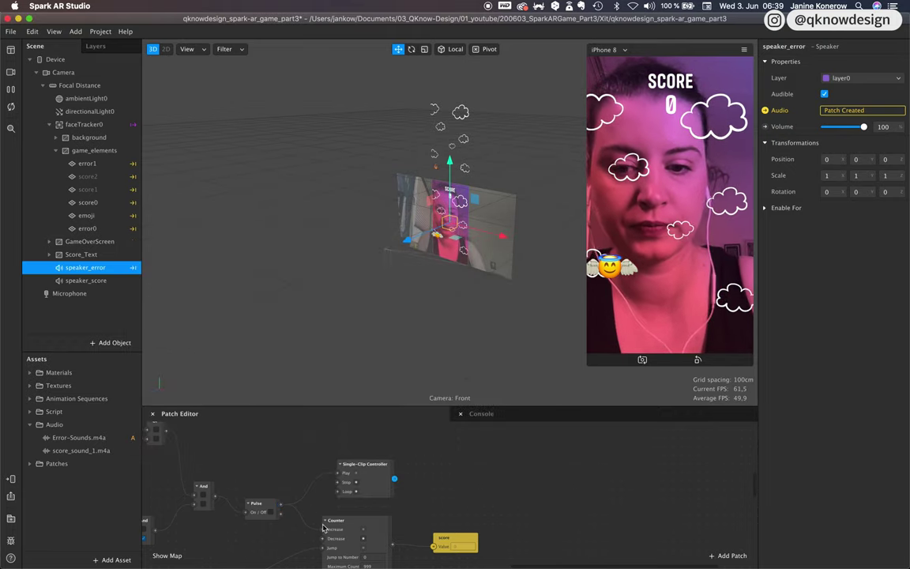
drag(348, 464, 343, 460)
Add a second Audio Player and wire score_sound_1.m4a into its Audio Clip input.
double_click(438, 478)
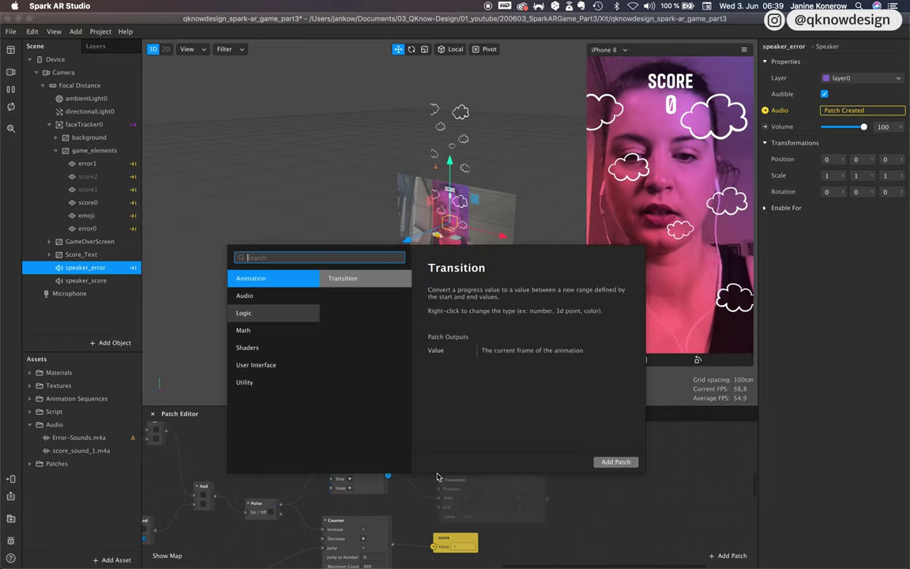
text(audio)
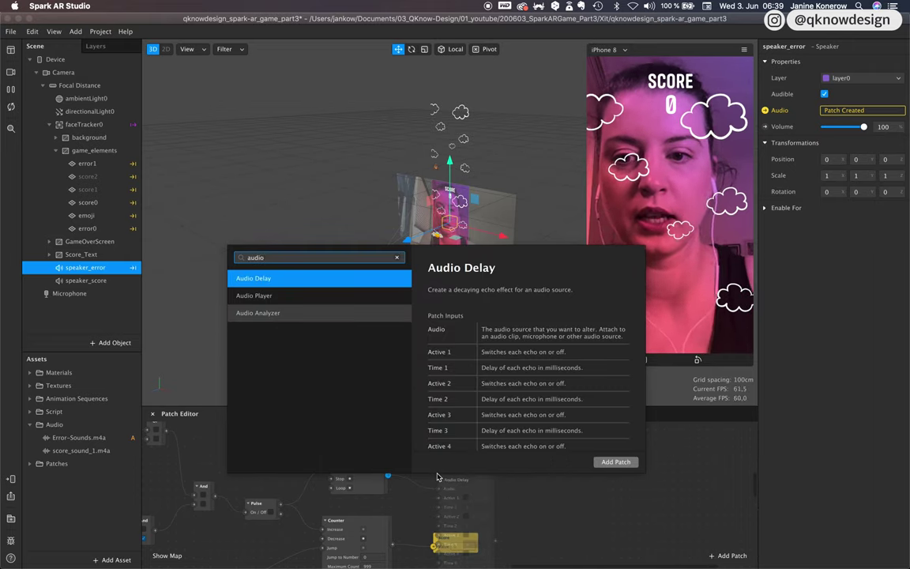
click(309, 295)
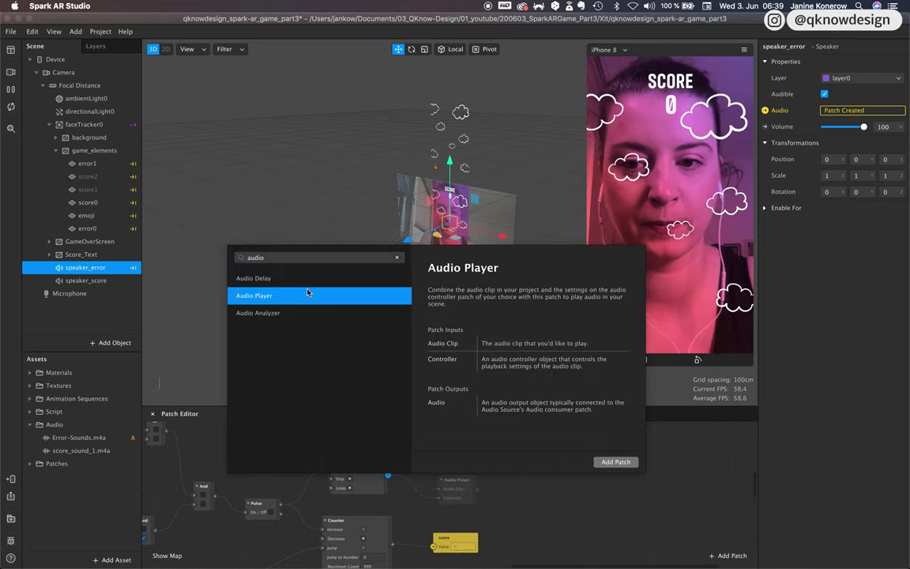
click(615, 462)
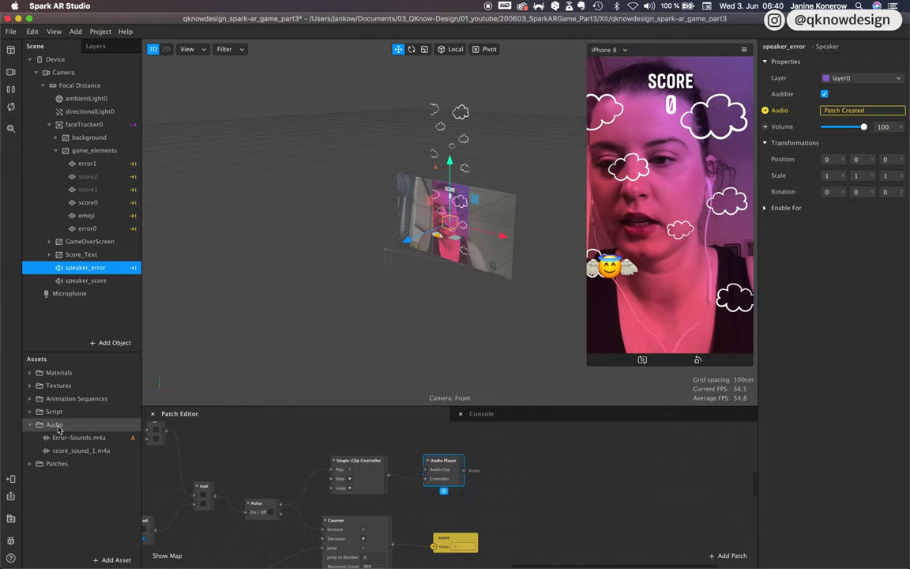
scroll(245, 482, up, 3)
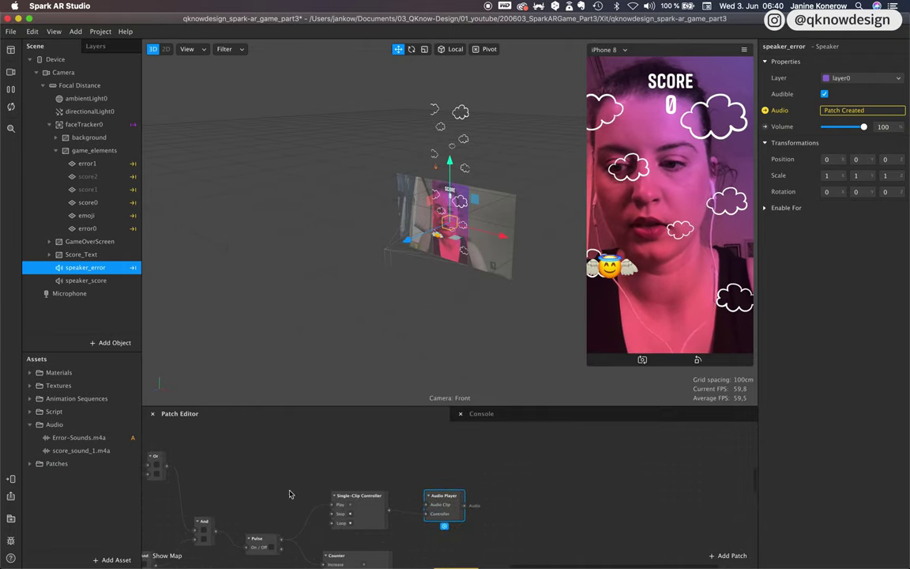
drag(79, 450, 427, 505)
Create a speaker_score audio patch and move it clear of the score Audio Player.
click(85, 280)
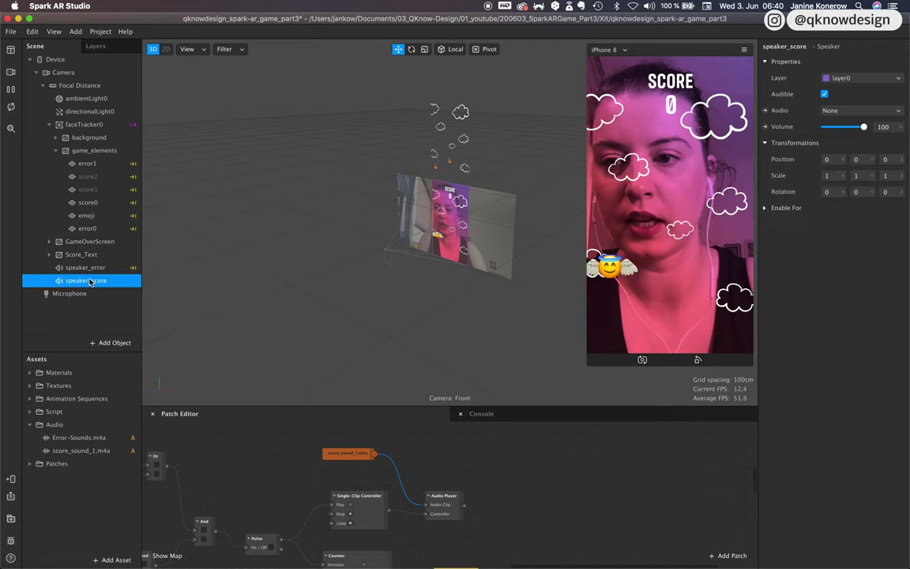
click(766, 110)
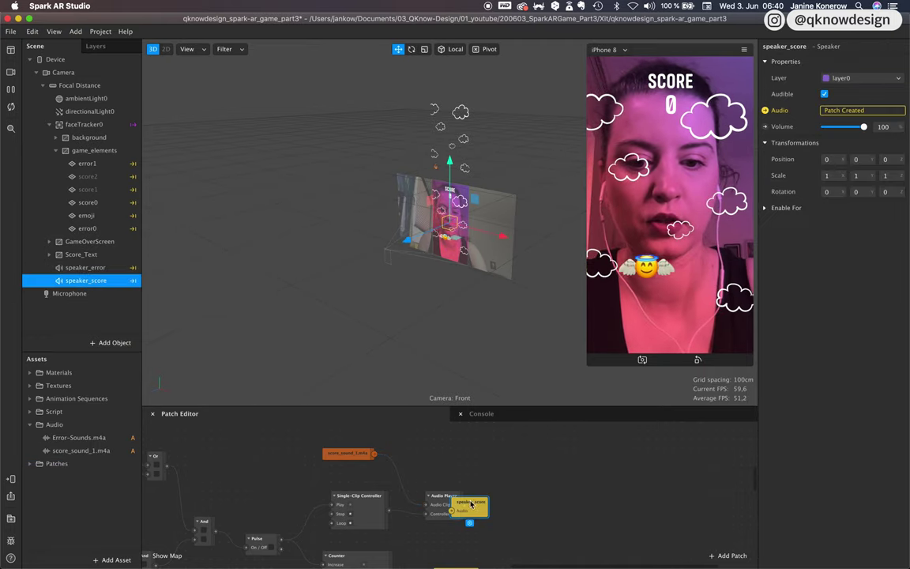
mouse_move(472, 503)
mouse_down()
mouse_move(513, 498)
mouse_move(465, 505)
mouse_up()
scroll(442, 490, down, 5)
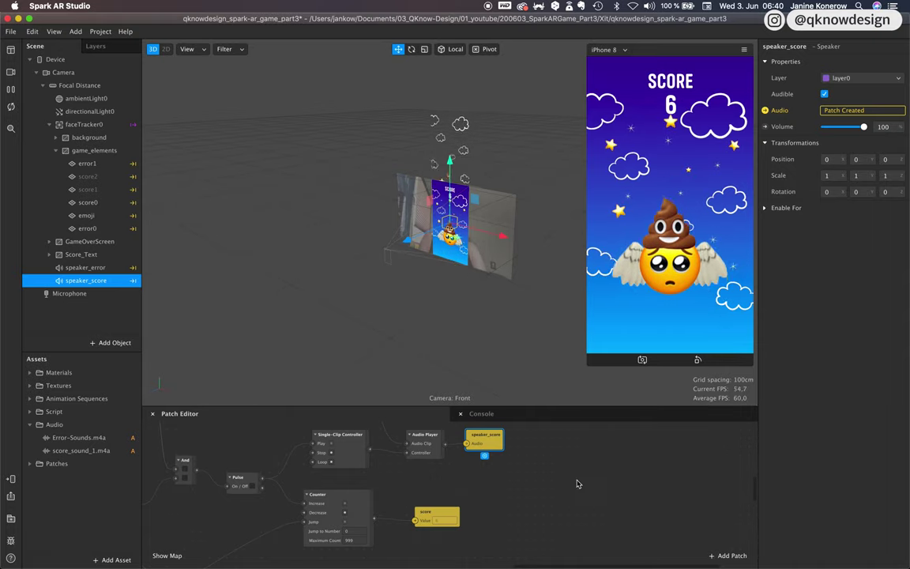
scroll(587, 485, up, 5)
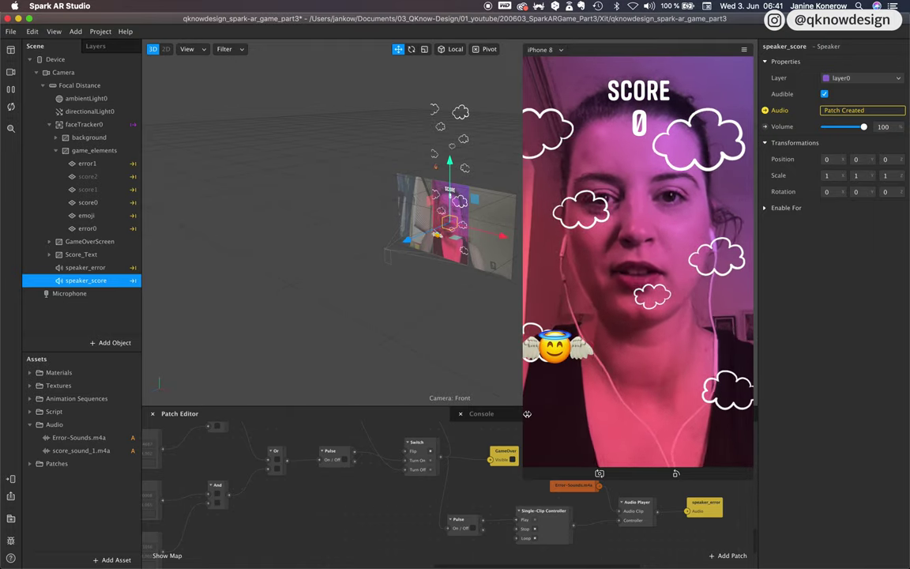
scroll(434, 498, right, 10)
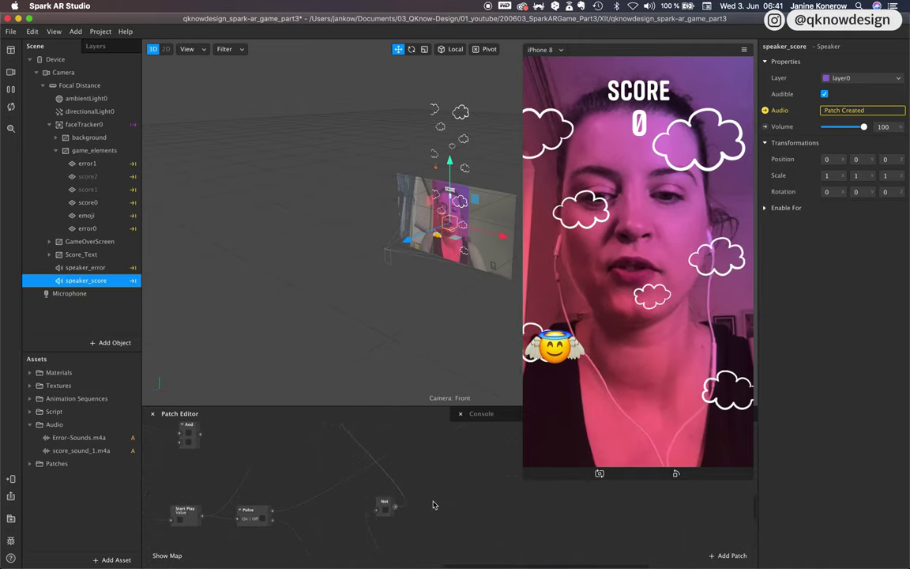